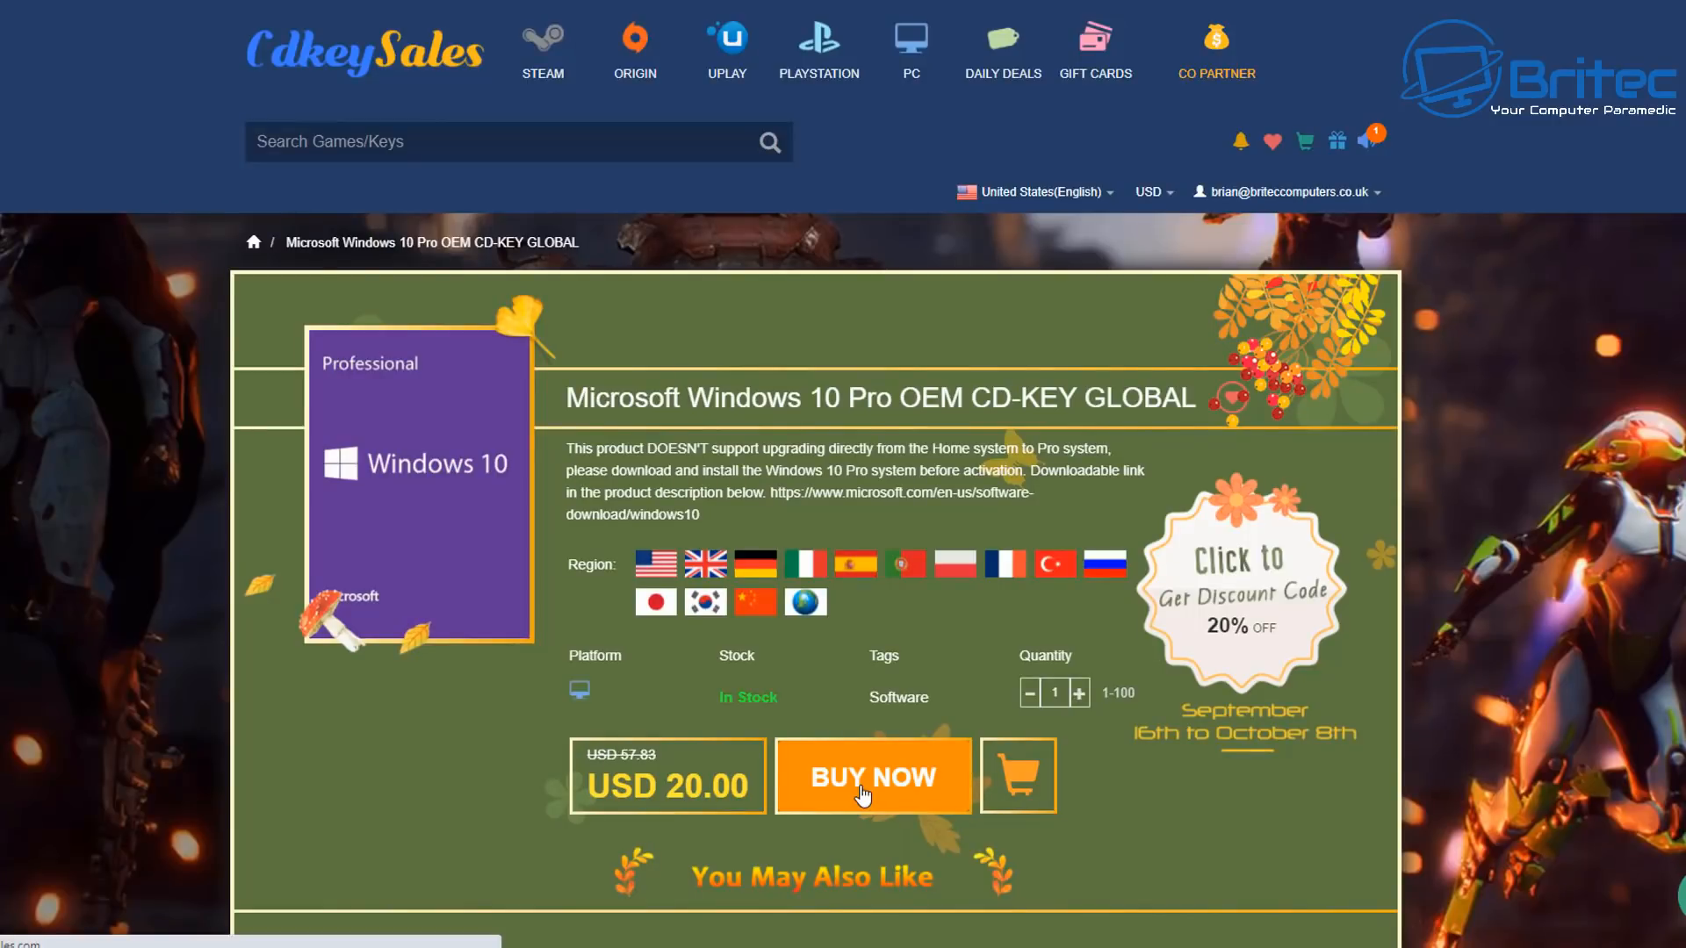
Order the Microsoft Windows 10 Pro OEM key with promotion code BR09, and open the product key change in Windows Activation settings
{"action": "left_click", "coordinate": [862, 795]}
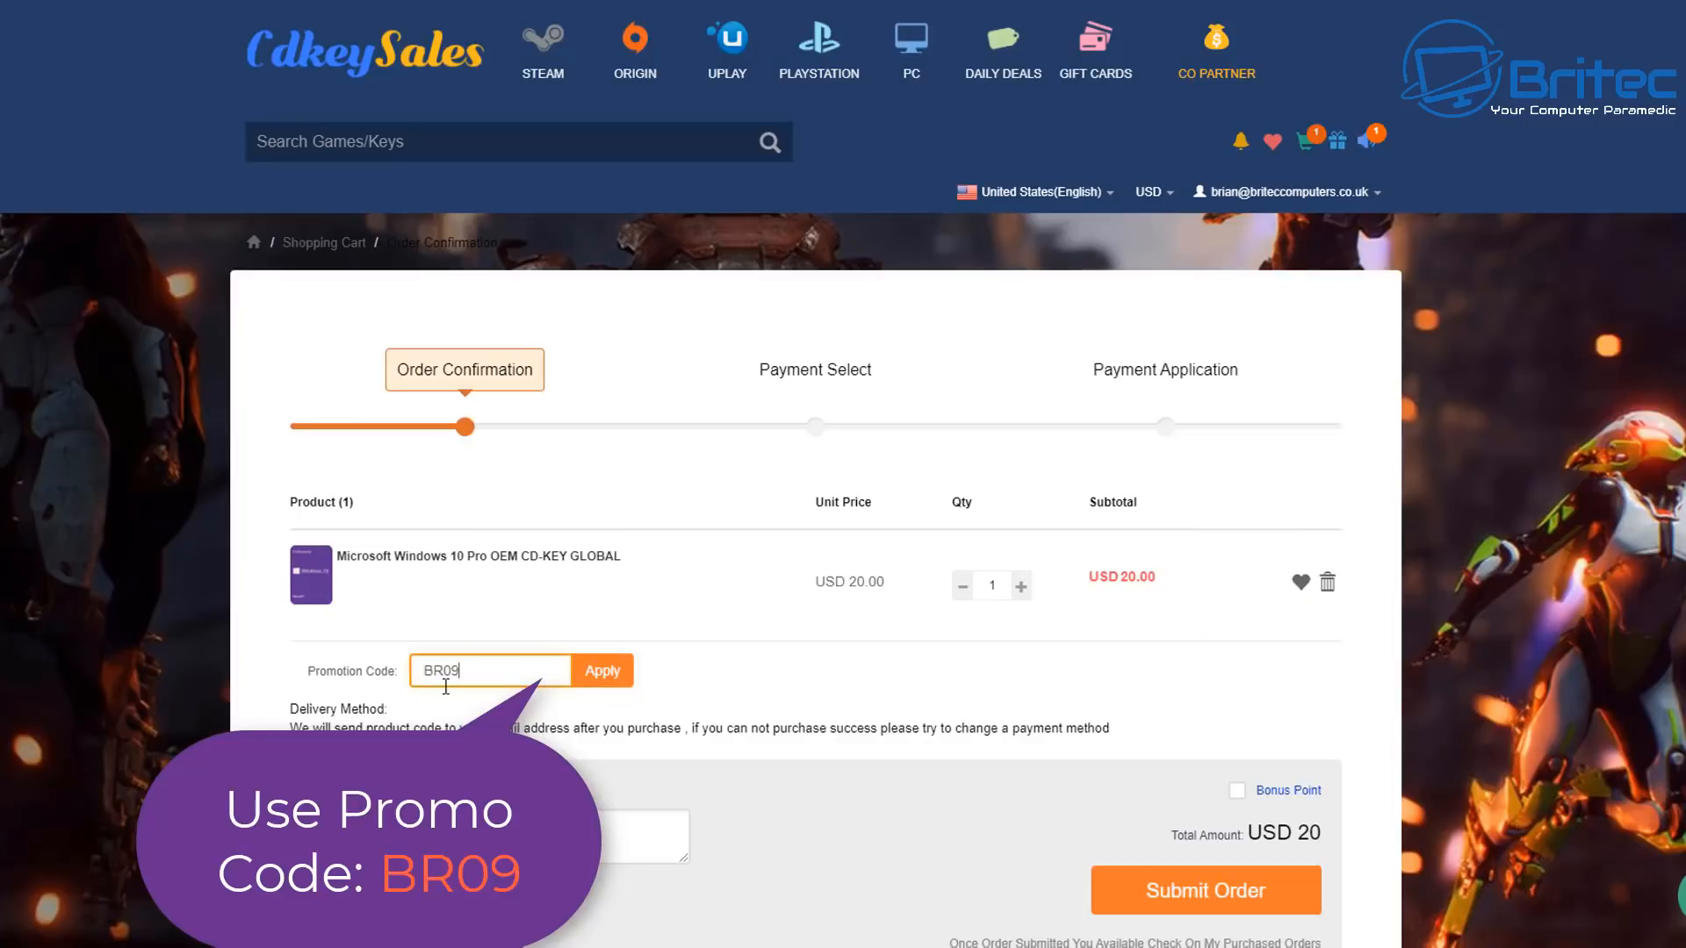
{"action": "left_click", "coordinate": [603, 673]}
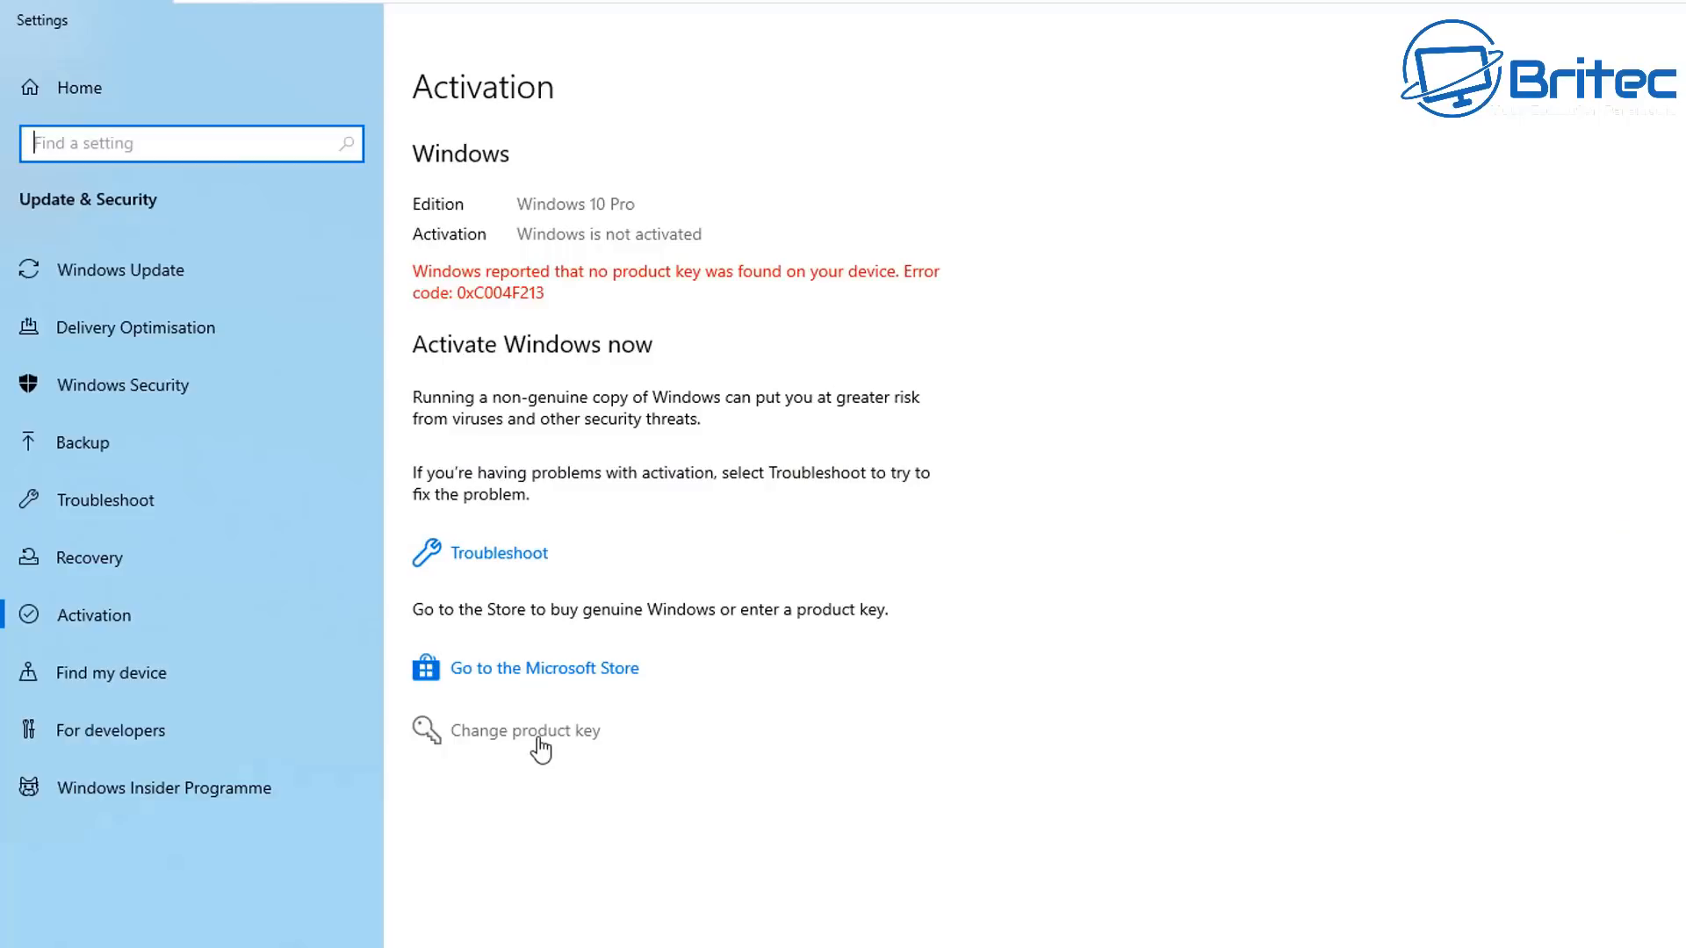
{"action": "left_click", "coordinate": [539, 749]}
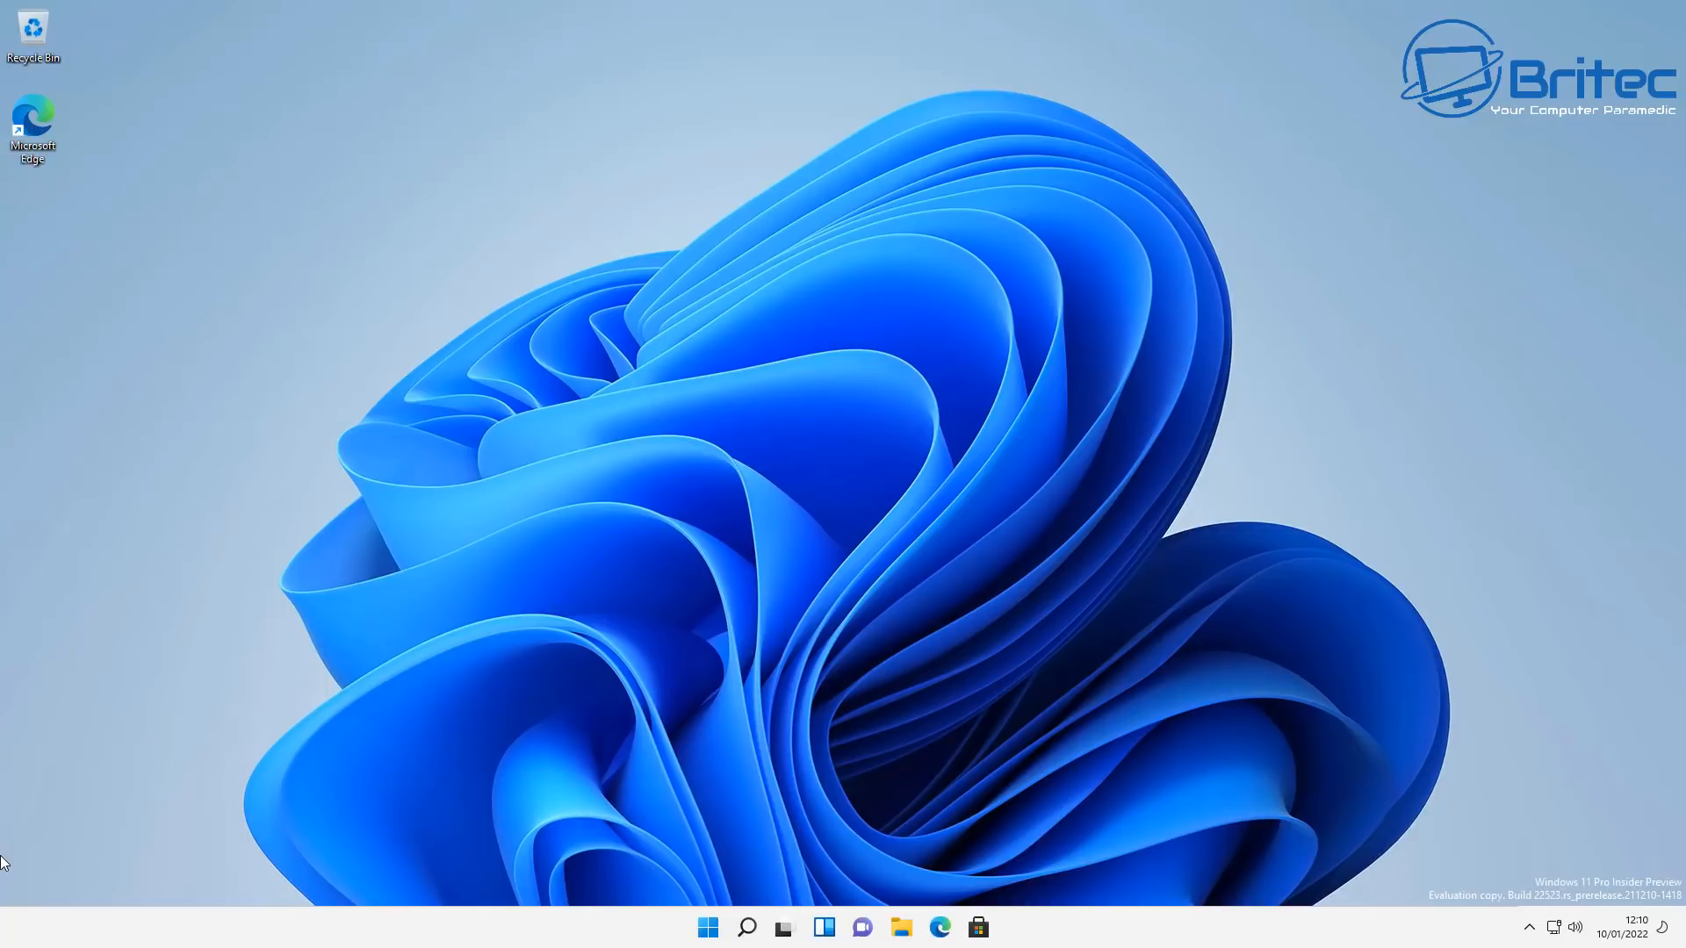
Open the Microsoft Store and move its window towards the middle of the desktop
{"action": "left_click", "coordinate": [677, 823]}
{"action": "left_click", "coordinate": [978, 929]}
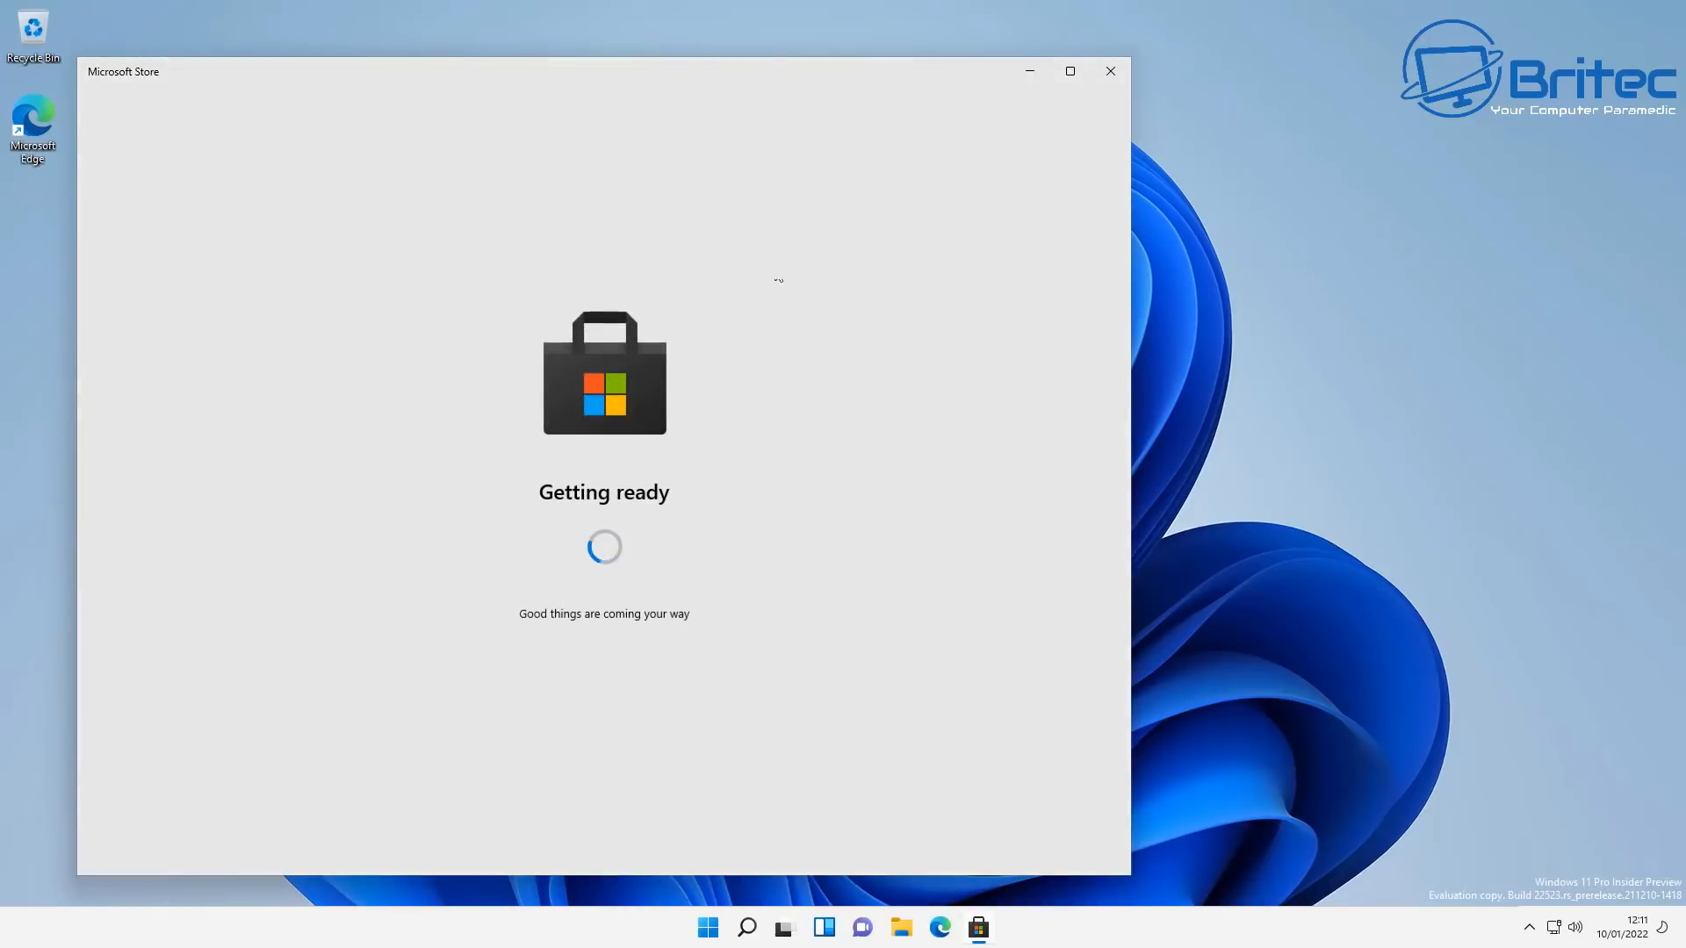
{"action": "left_click_drag", "start_coordinate": [585, 72], "coordinate": [767, 62]}
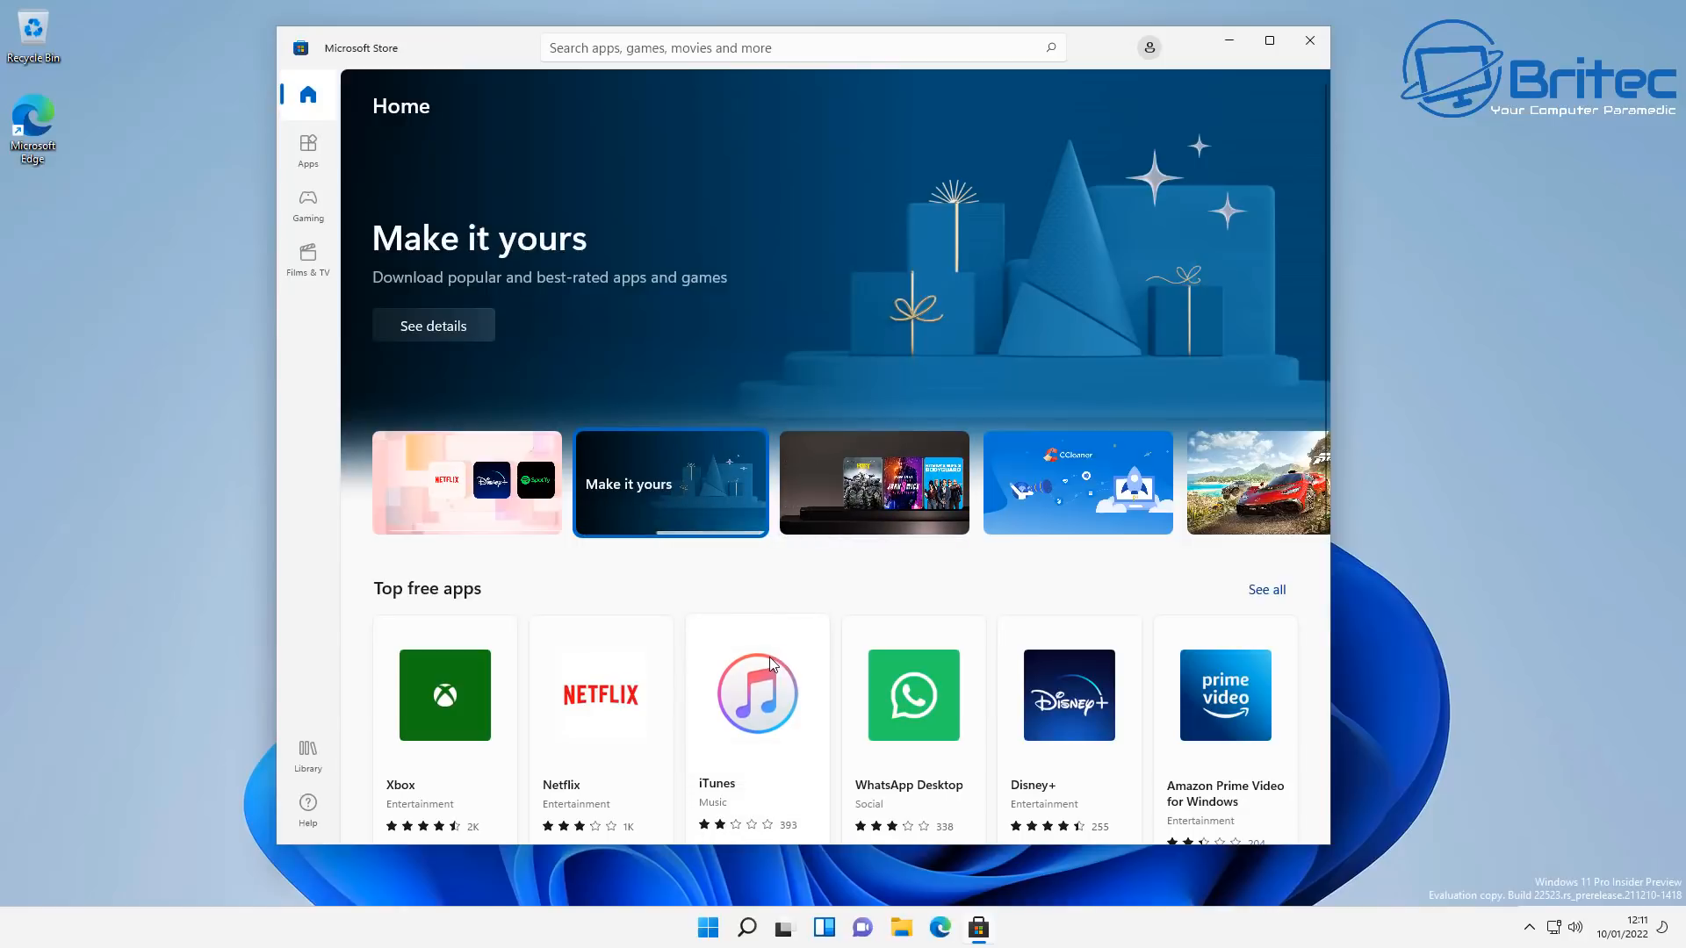
Run winver to check the installed Windows version and build, minimising the Store window, and close the About Windows dialog
{"action": "left_click", "coordinate": [748, 928]}
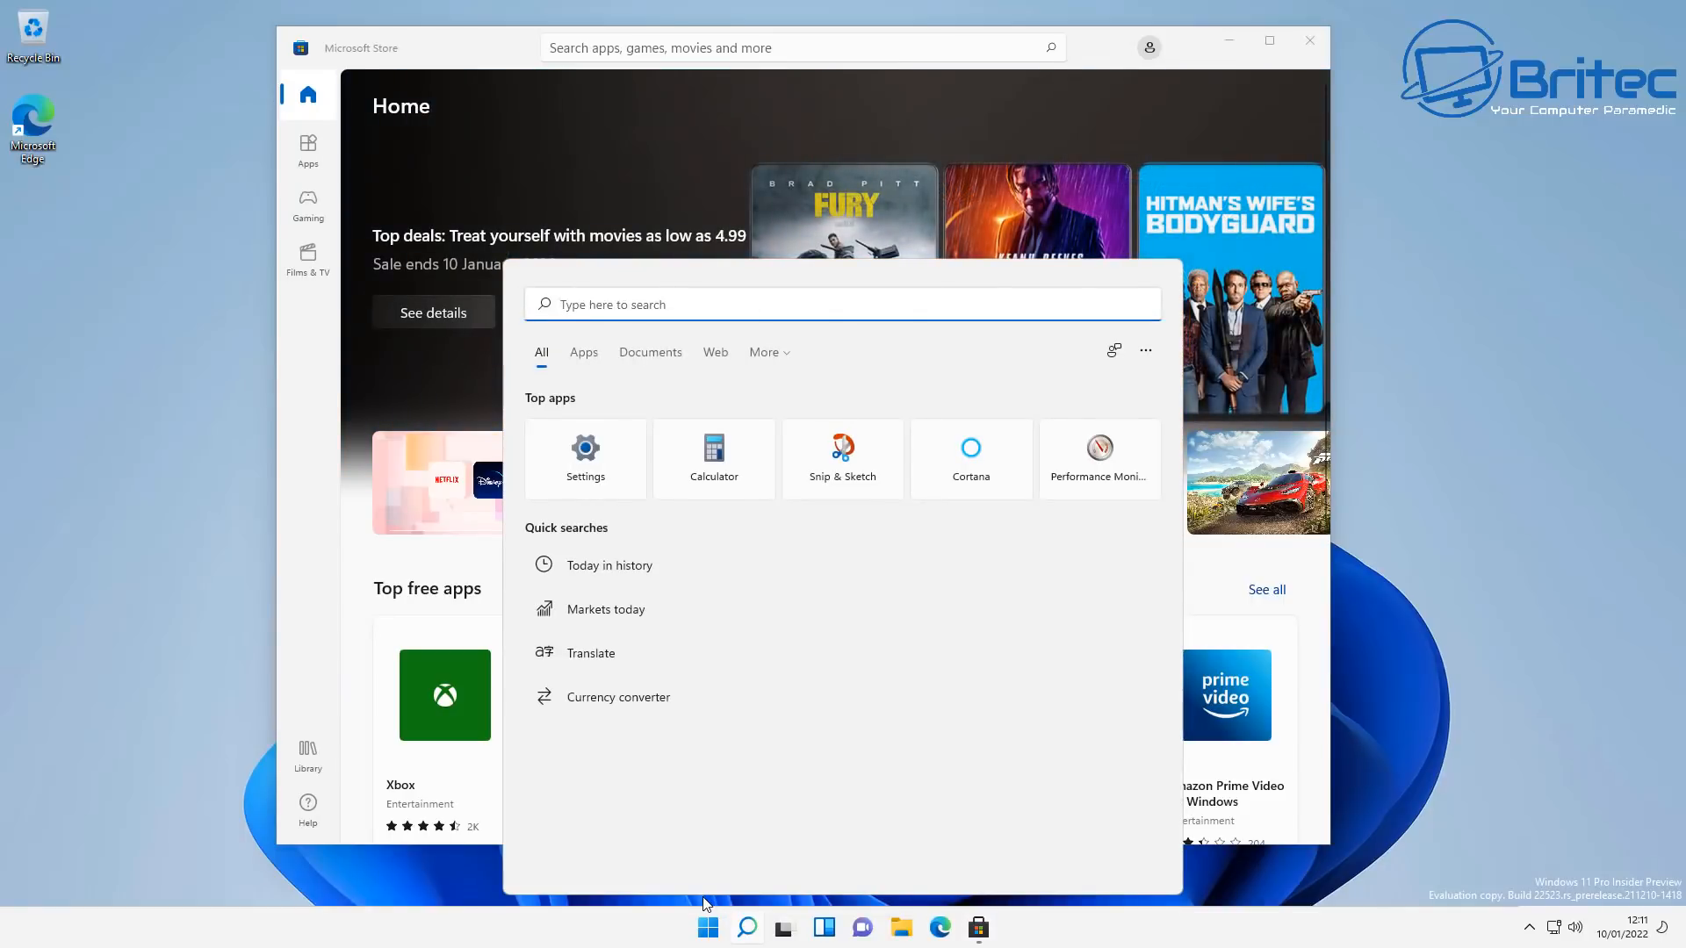
{"action": "type", "text": "winver"}
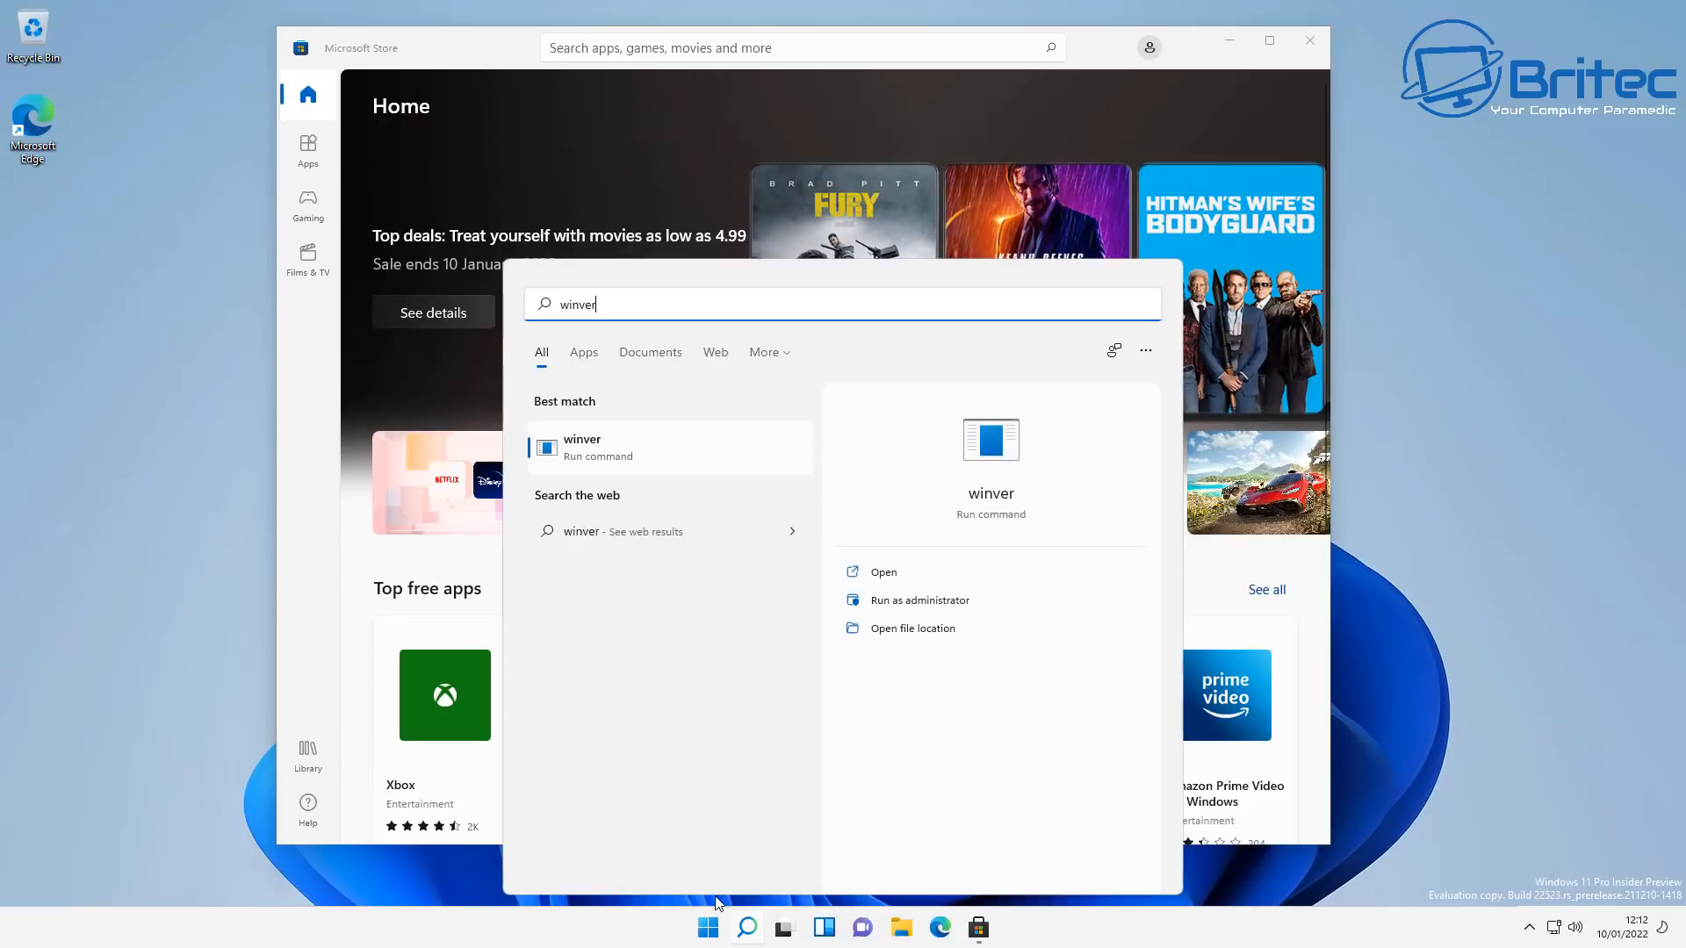
{"action": "key", "text": "Return"}
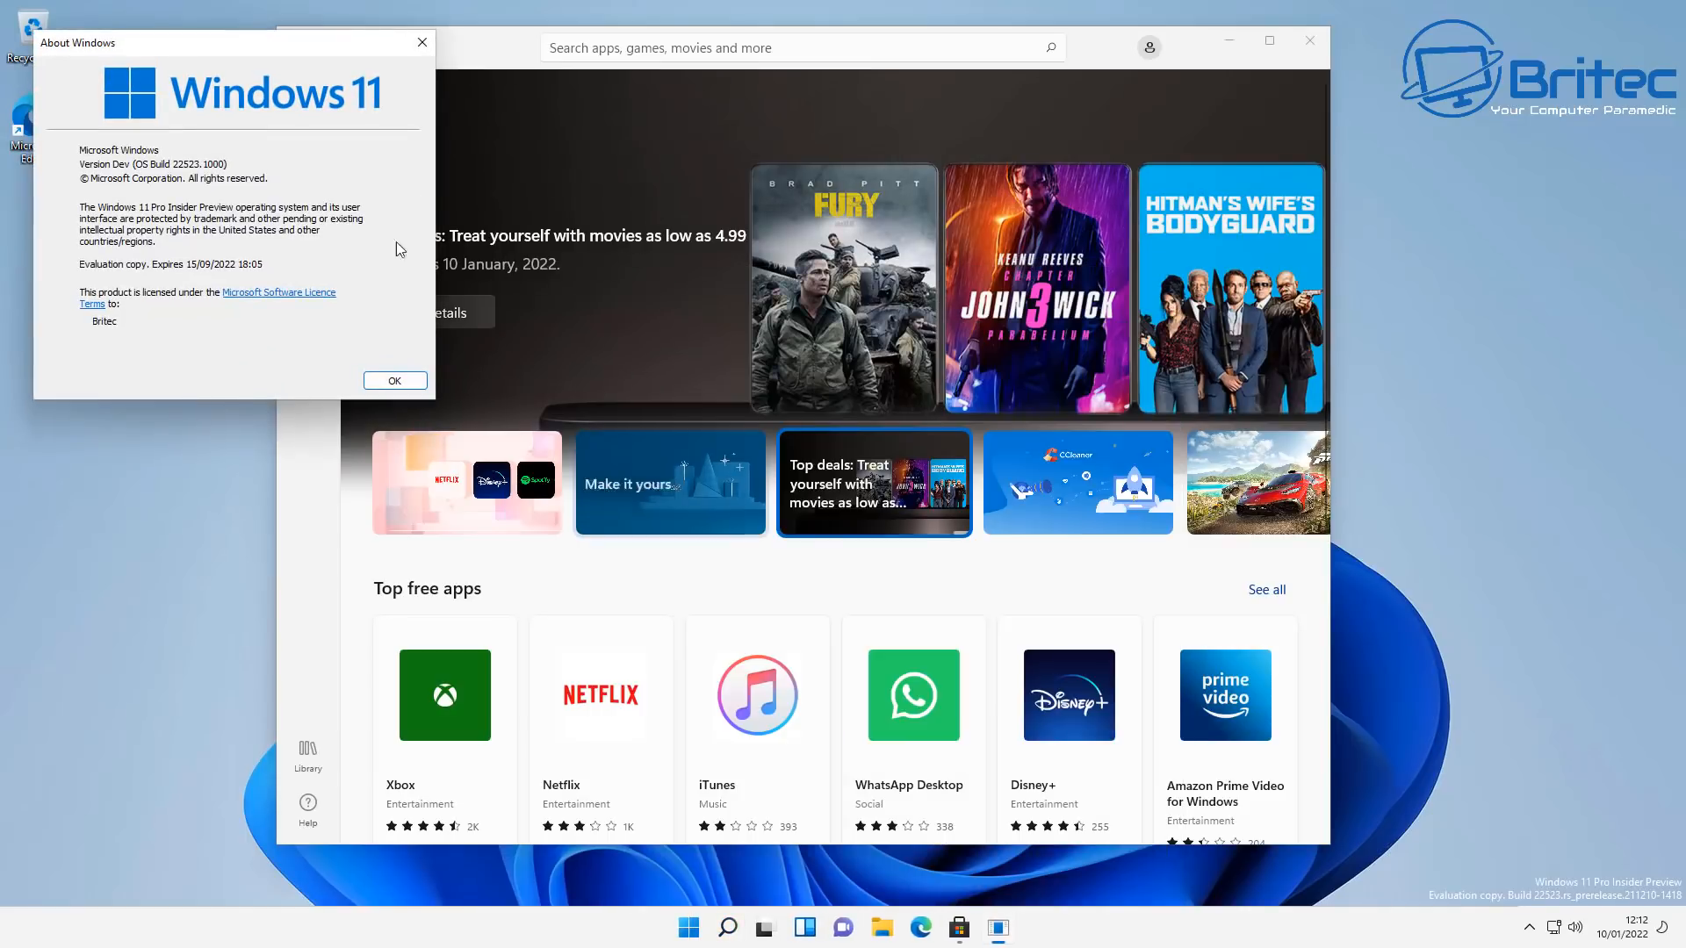
{"action": "left_click_drag", "start_coordinate": [228, 43], "coordinate": [847, 282]}
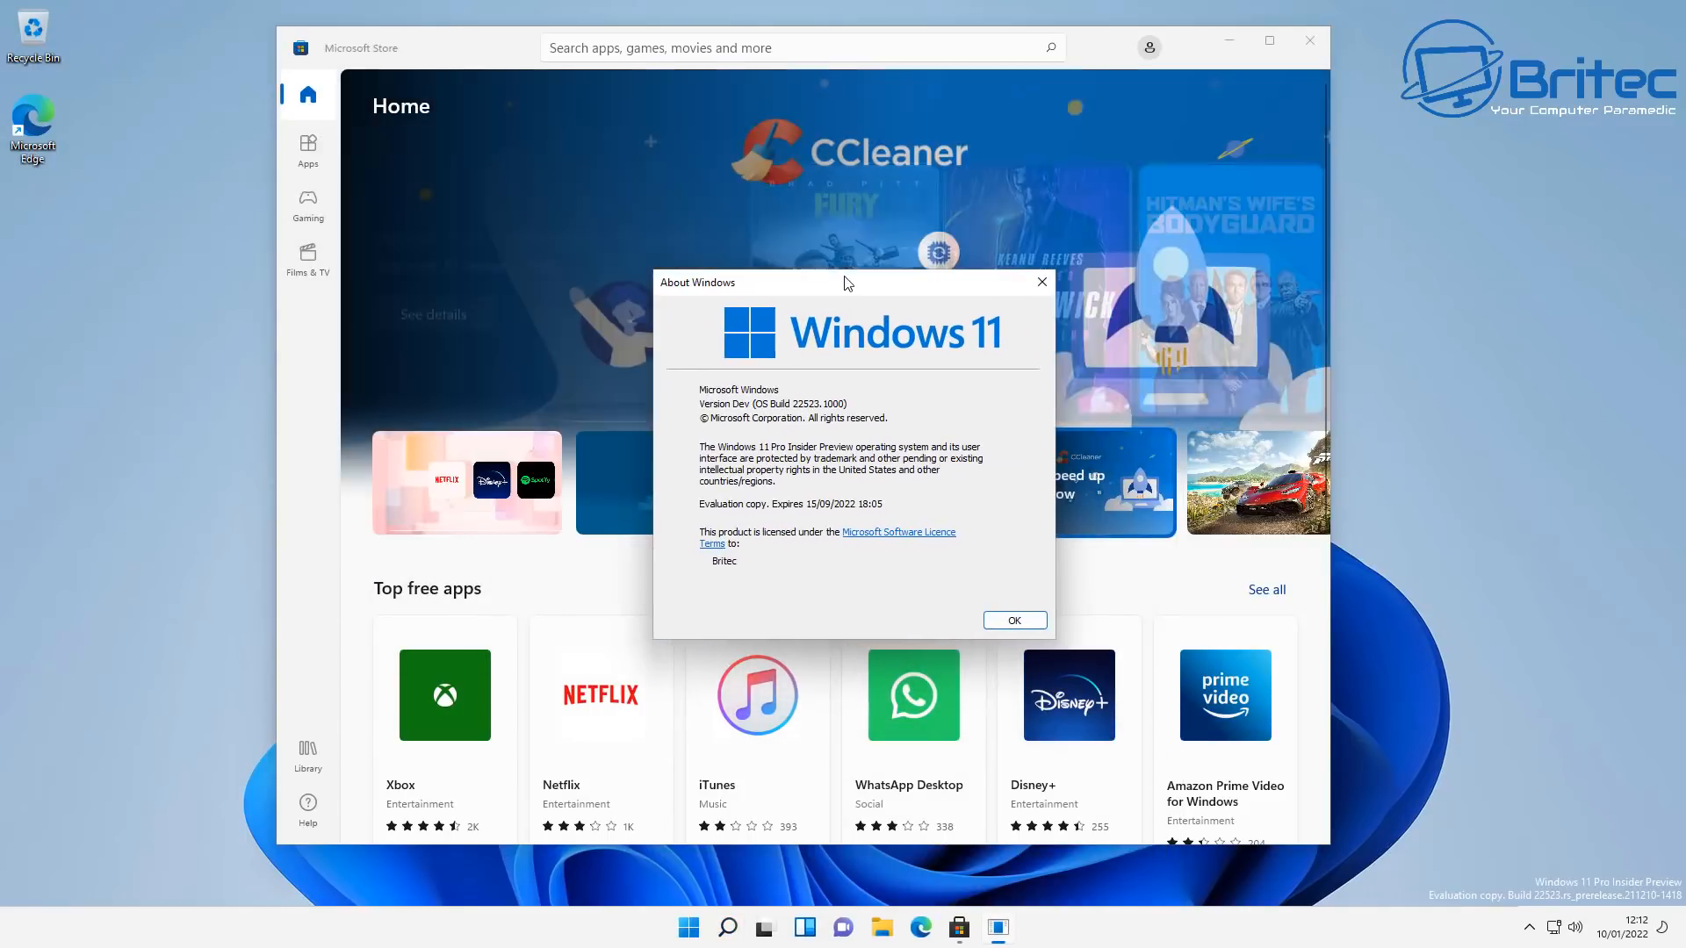
{"action": "left_click", "coordinate": [1229, 41]}
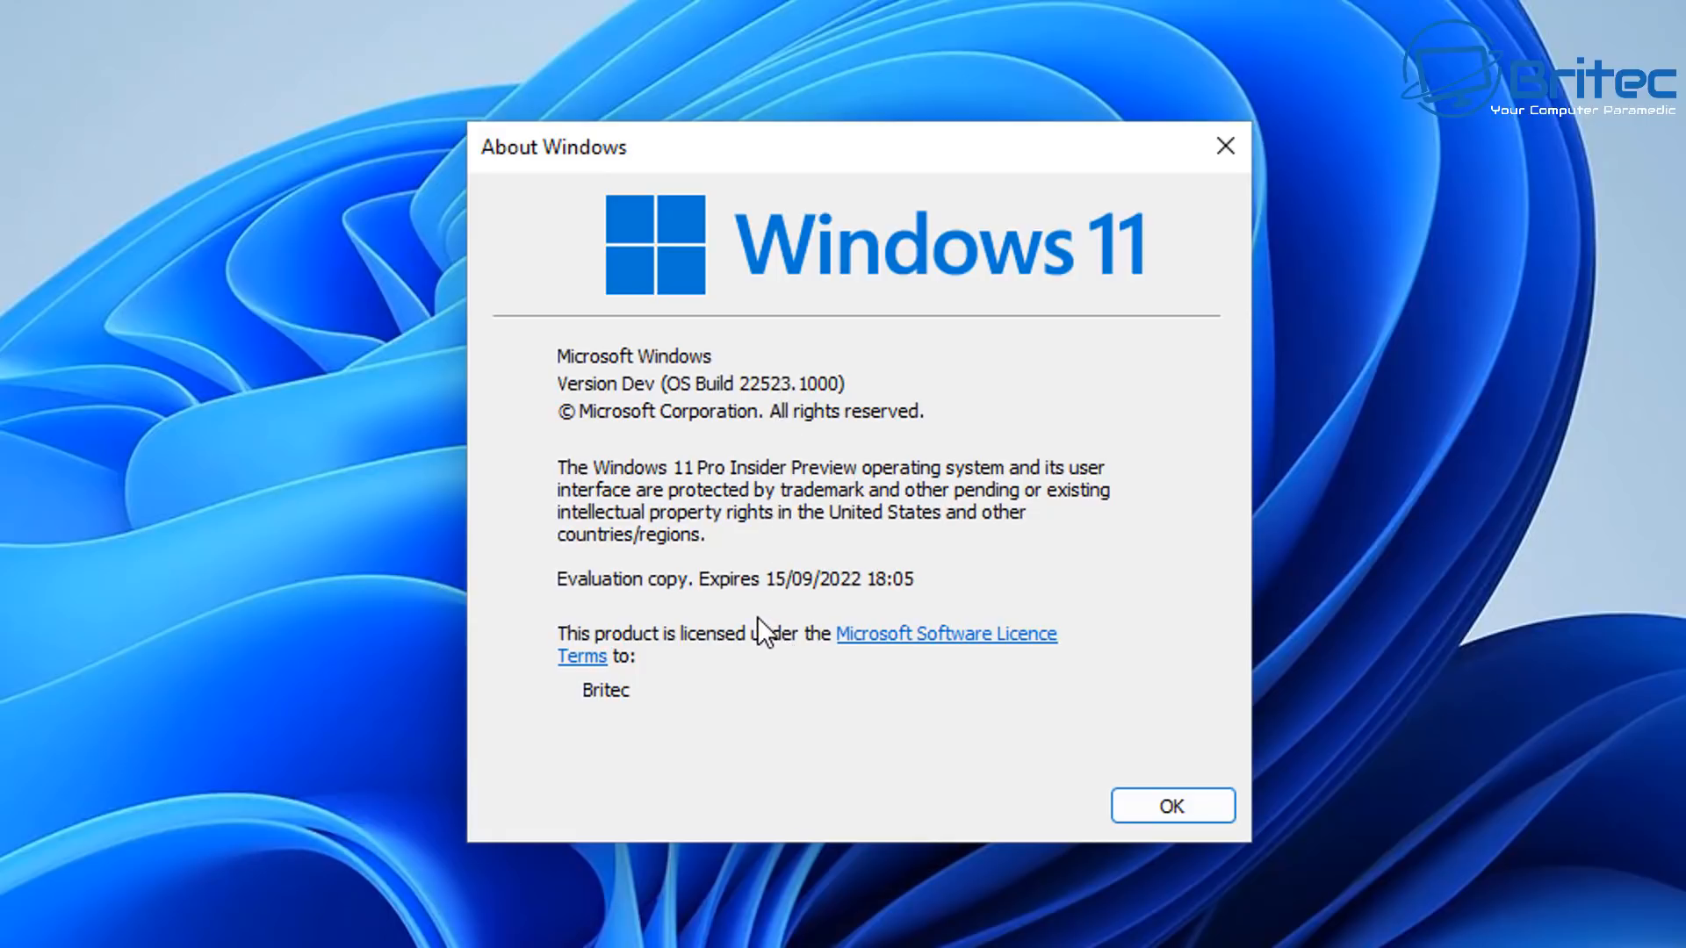
{"action": "left_click", "coordinate": [1173, 805]}
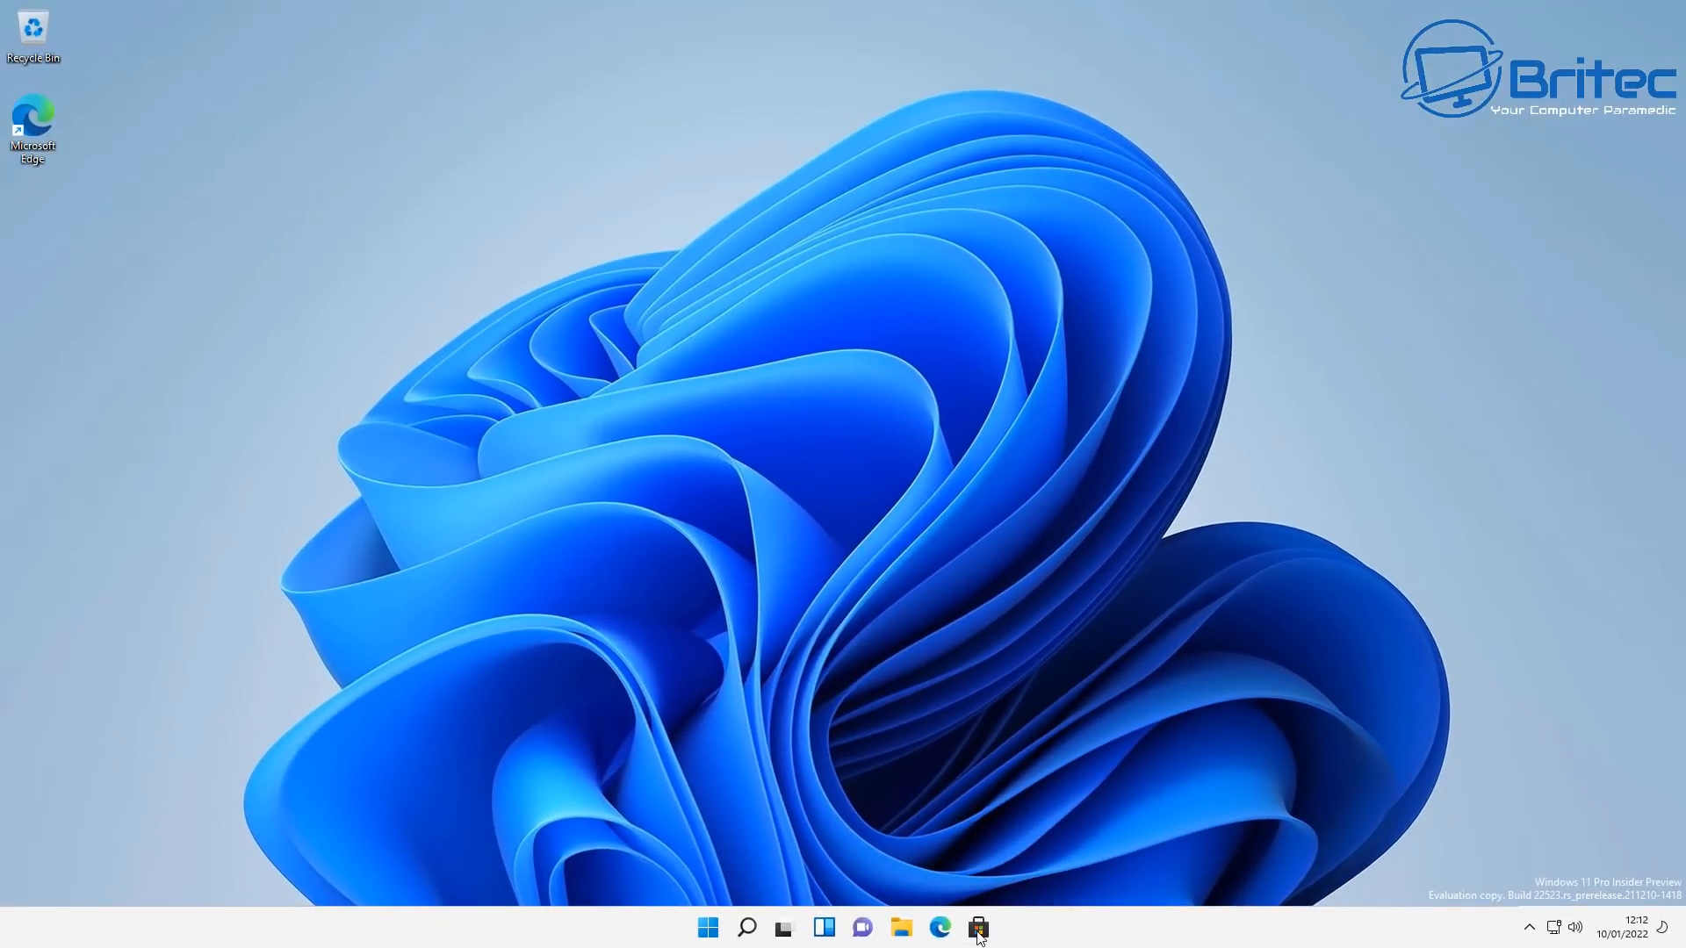
Return to the Microsoft Store and get all available app updates from its Library
{"action": "left_click", "coordinate": [978, 929]}
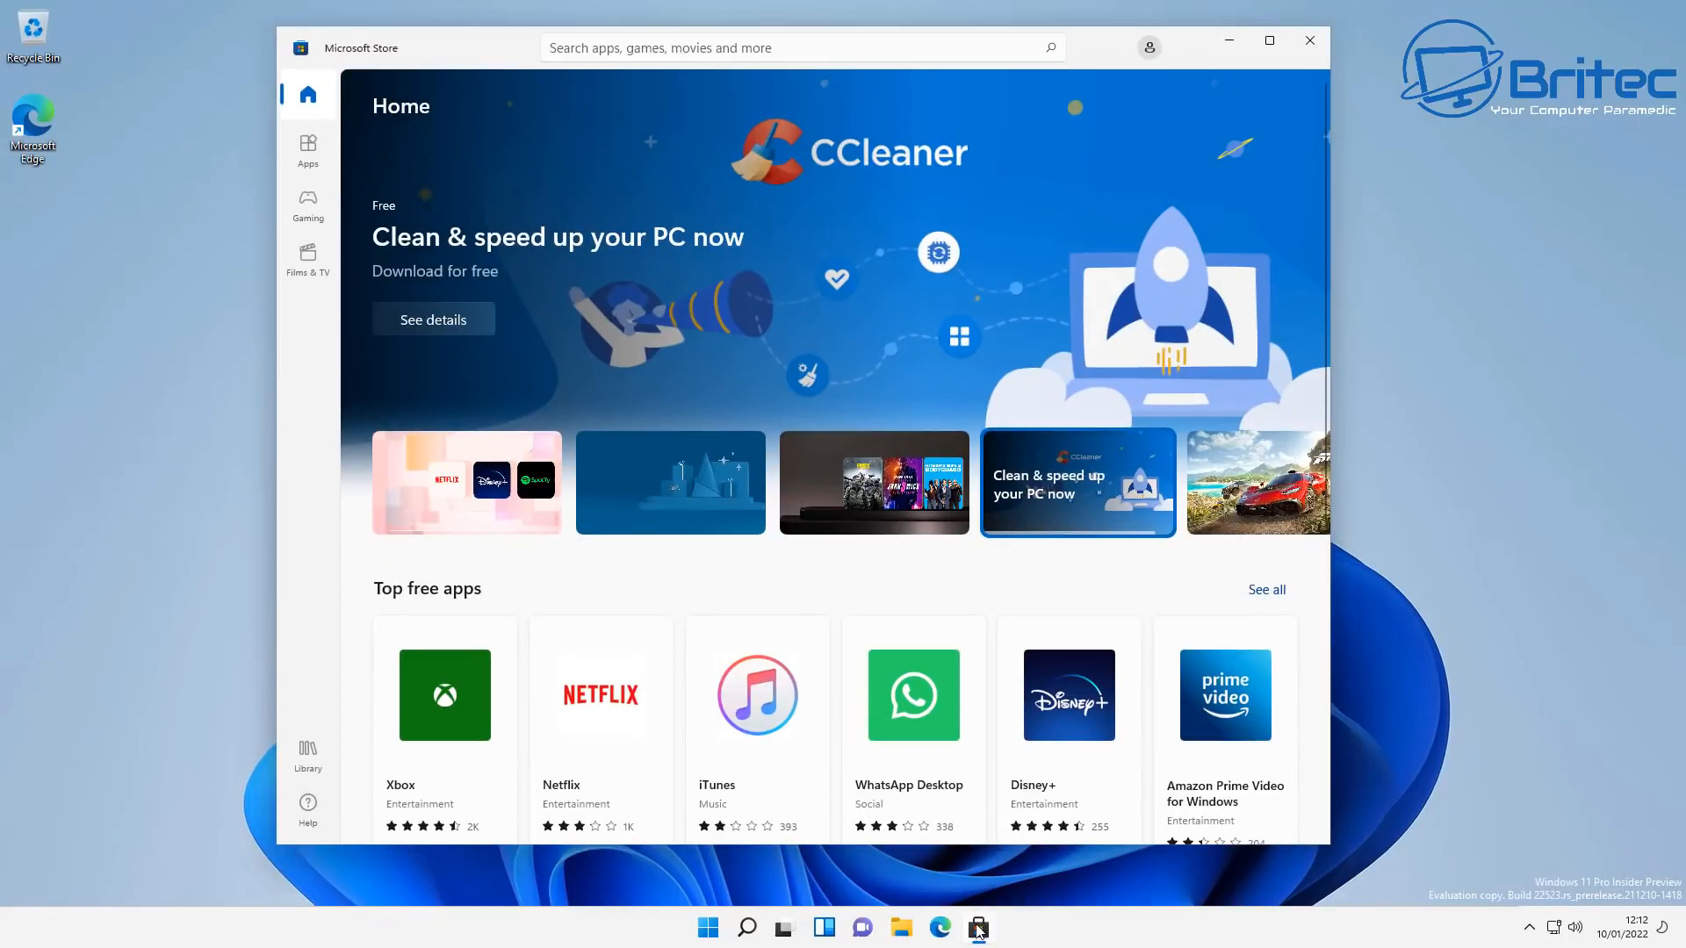
{"action": "left_click", "coordinate": [309, 756]}
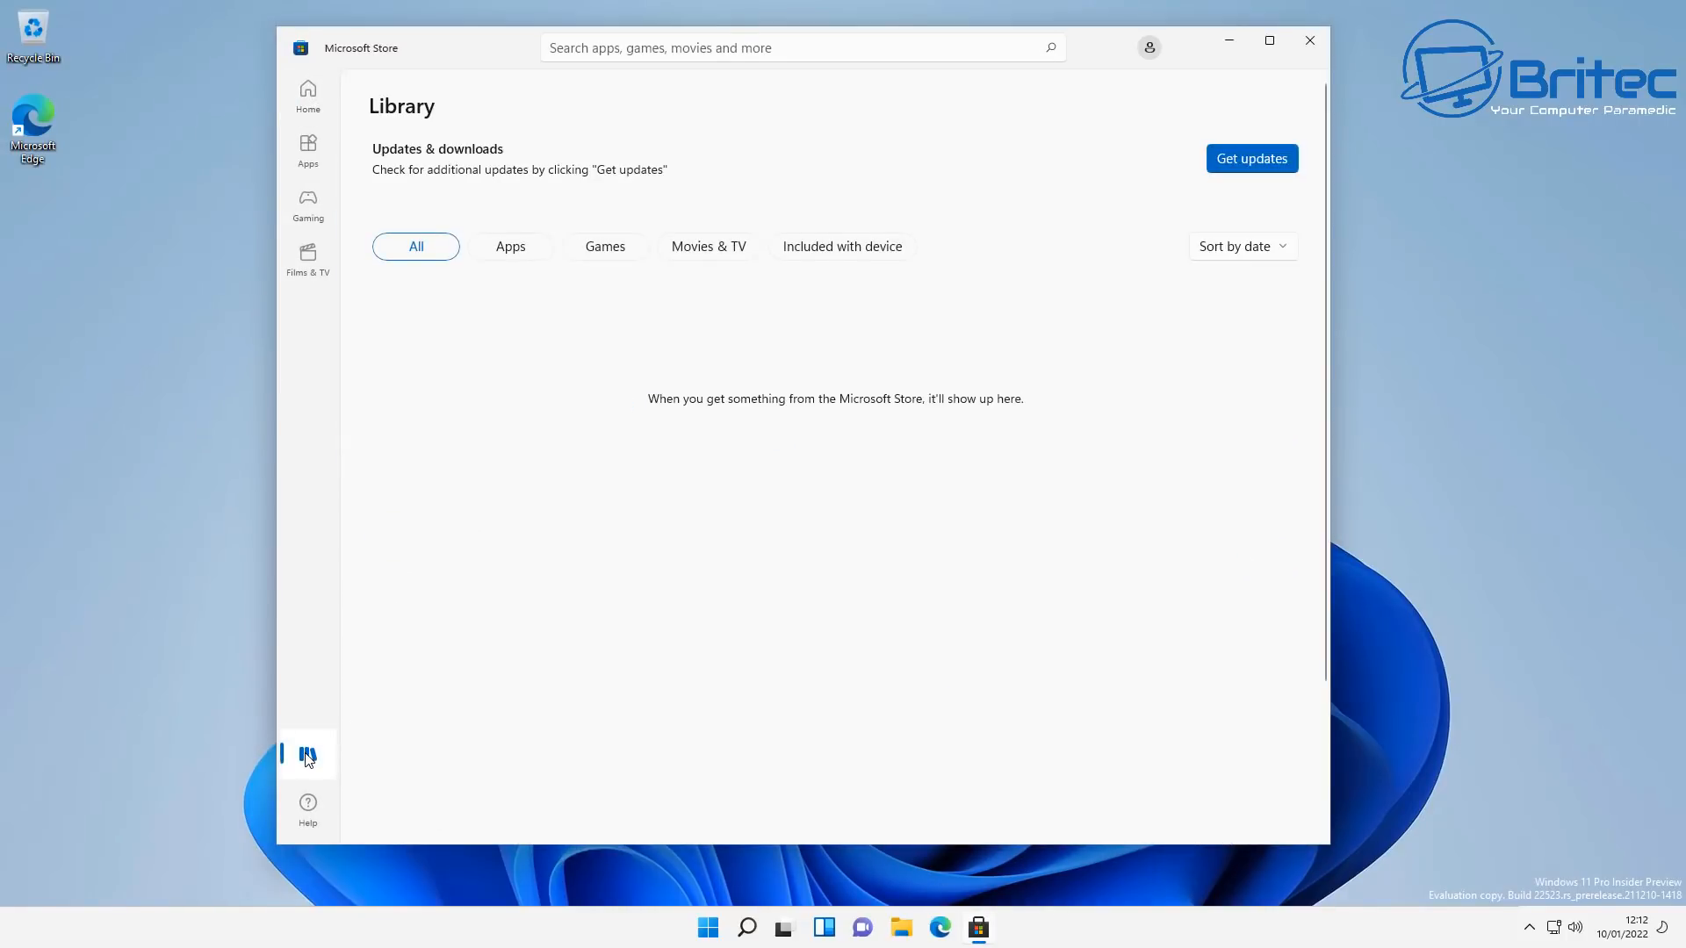
{"action": "left_click", "coordinate": [1262, 161]}
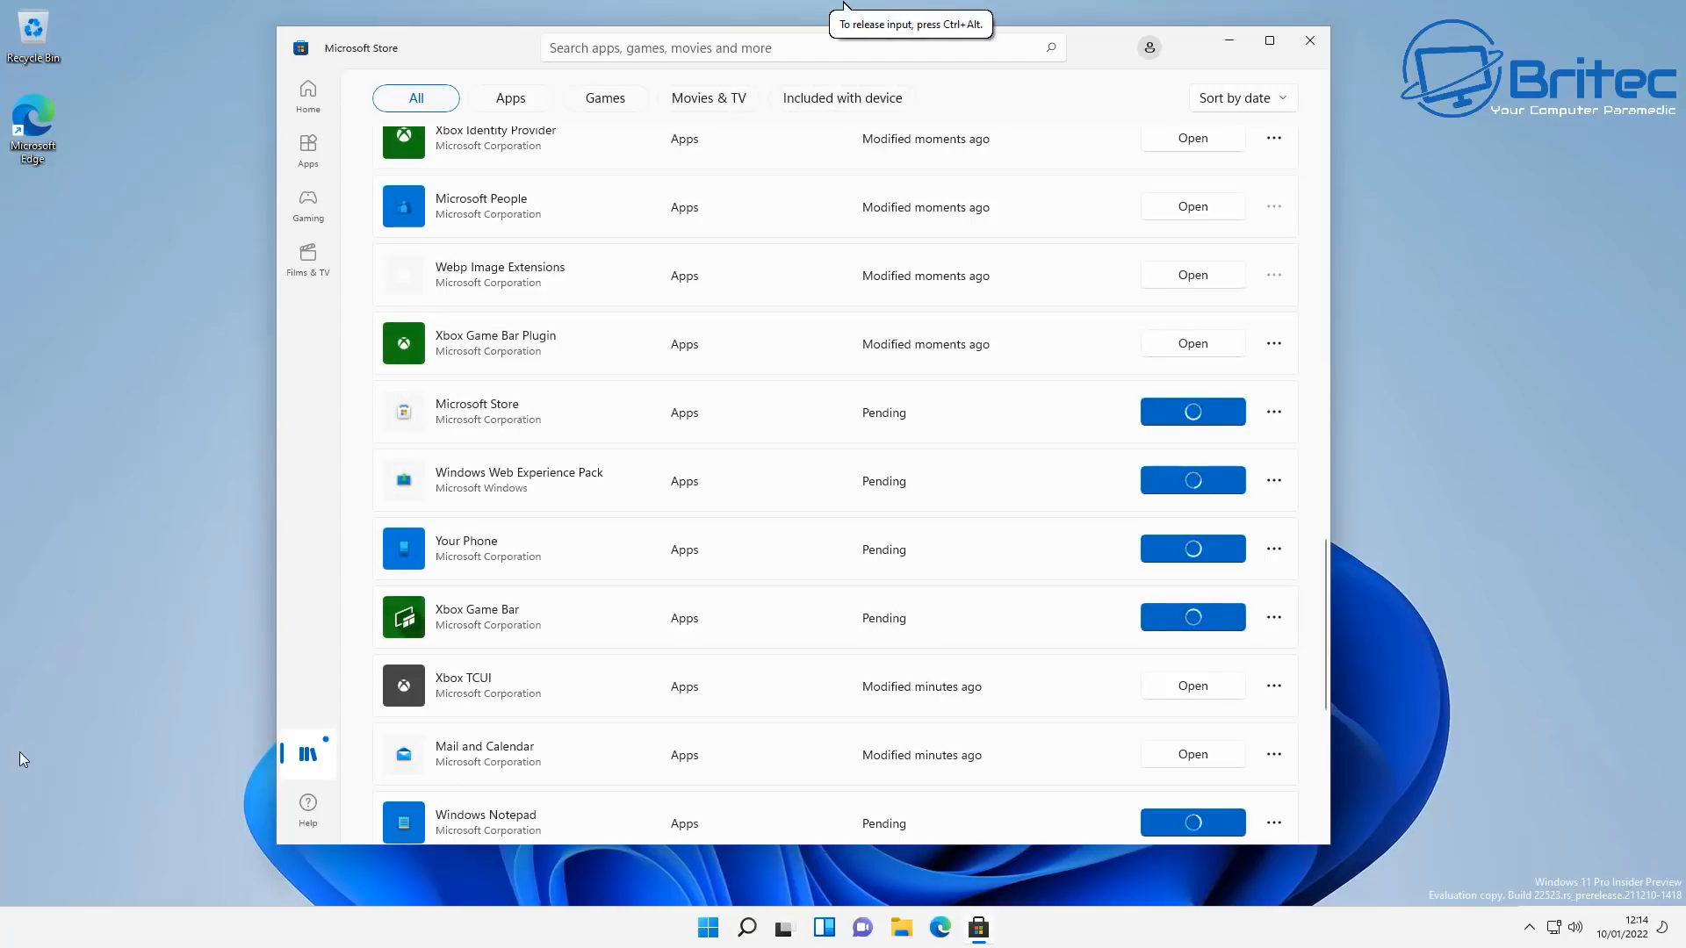
Clear the desktop, search Windows for "media", open the new Media Player app and move its window towards the middle
{"action": "key", "text": "super+d"}
{"action": "left_click", "coordinate": [747, 927]}
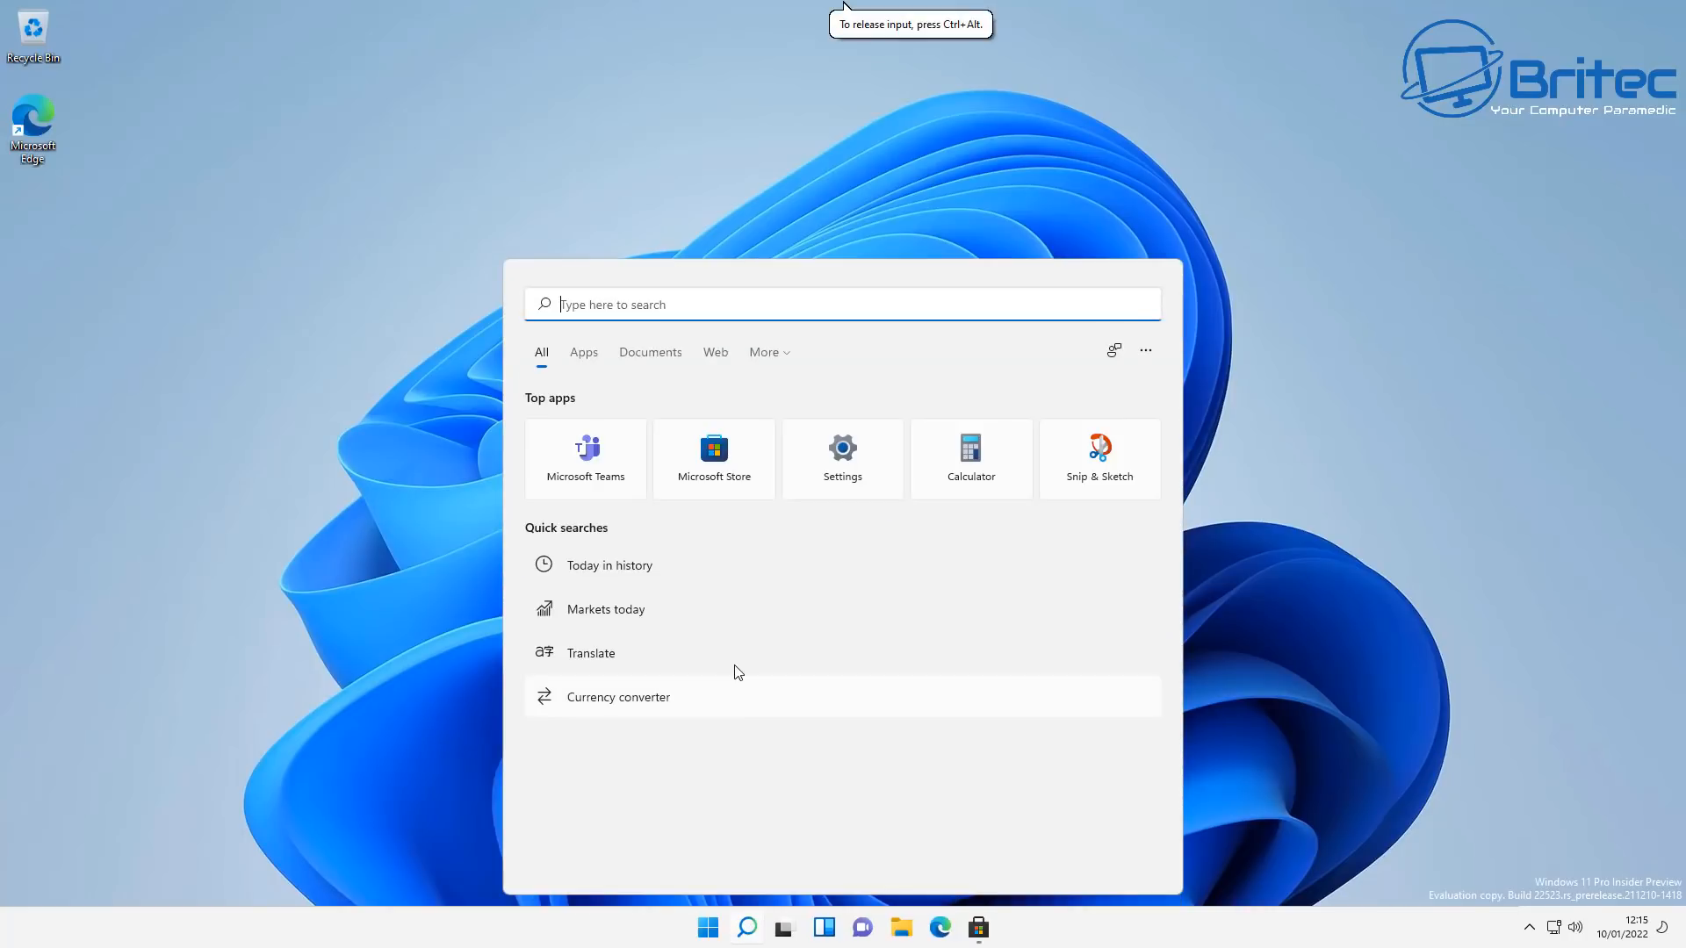
{"action": "type", "text": "medi"}
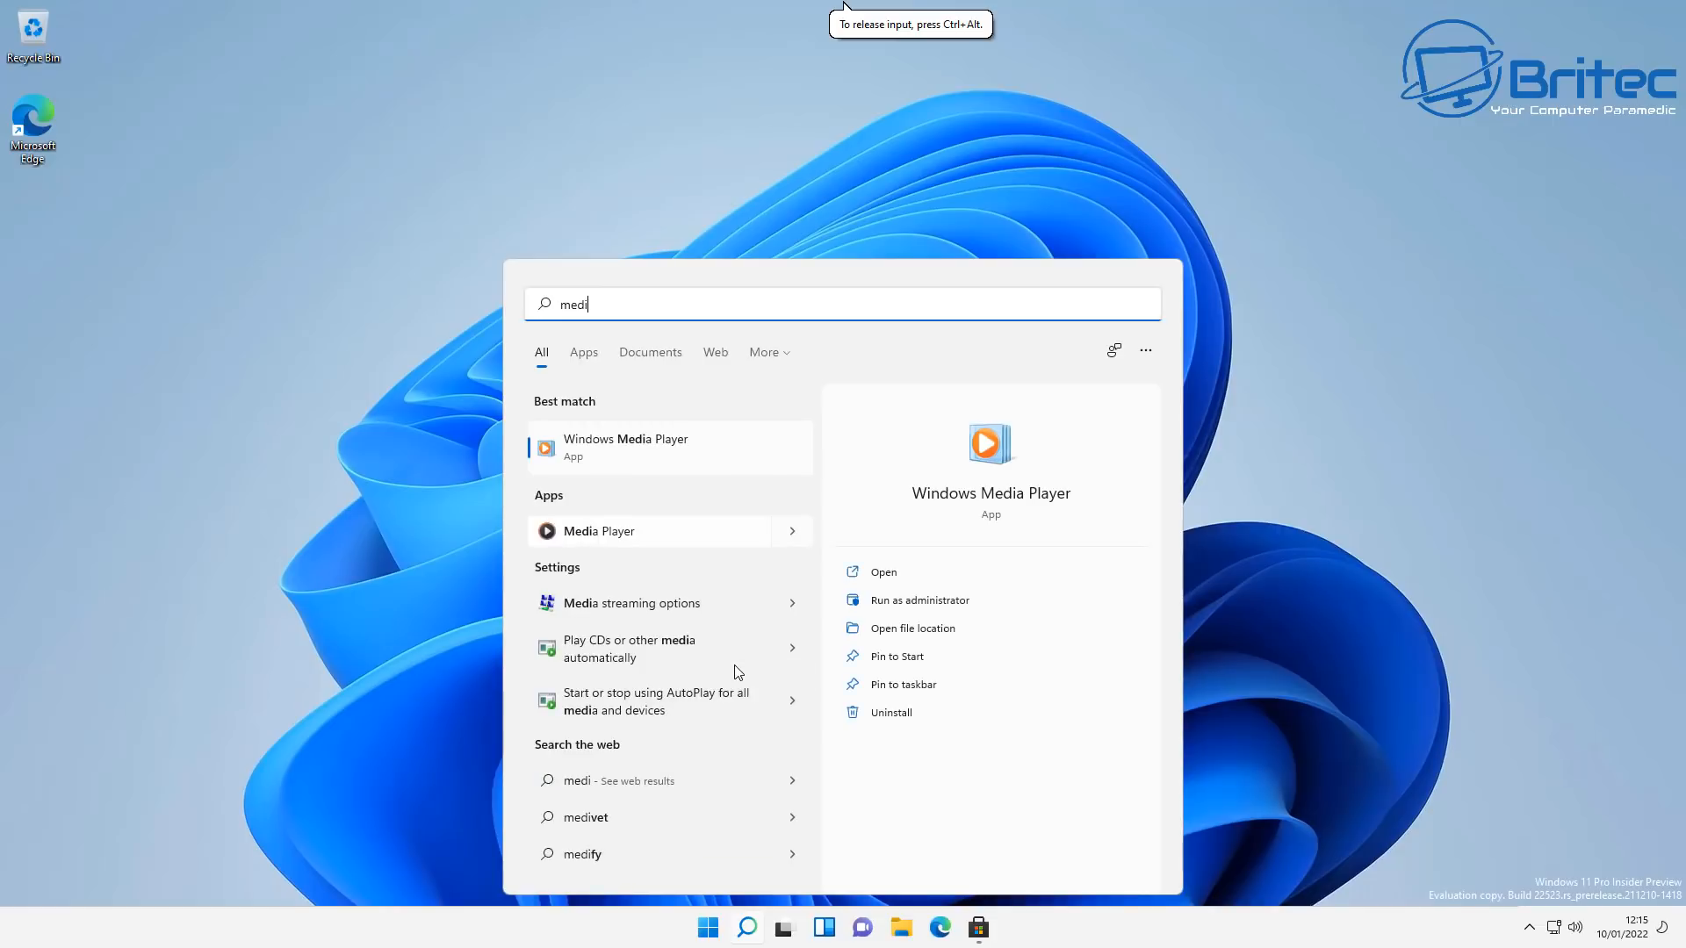
{"action": "type", "text": "a"}
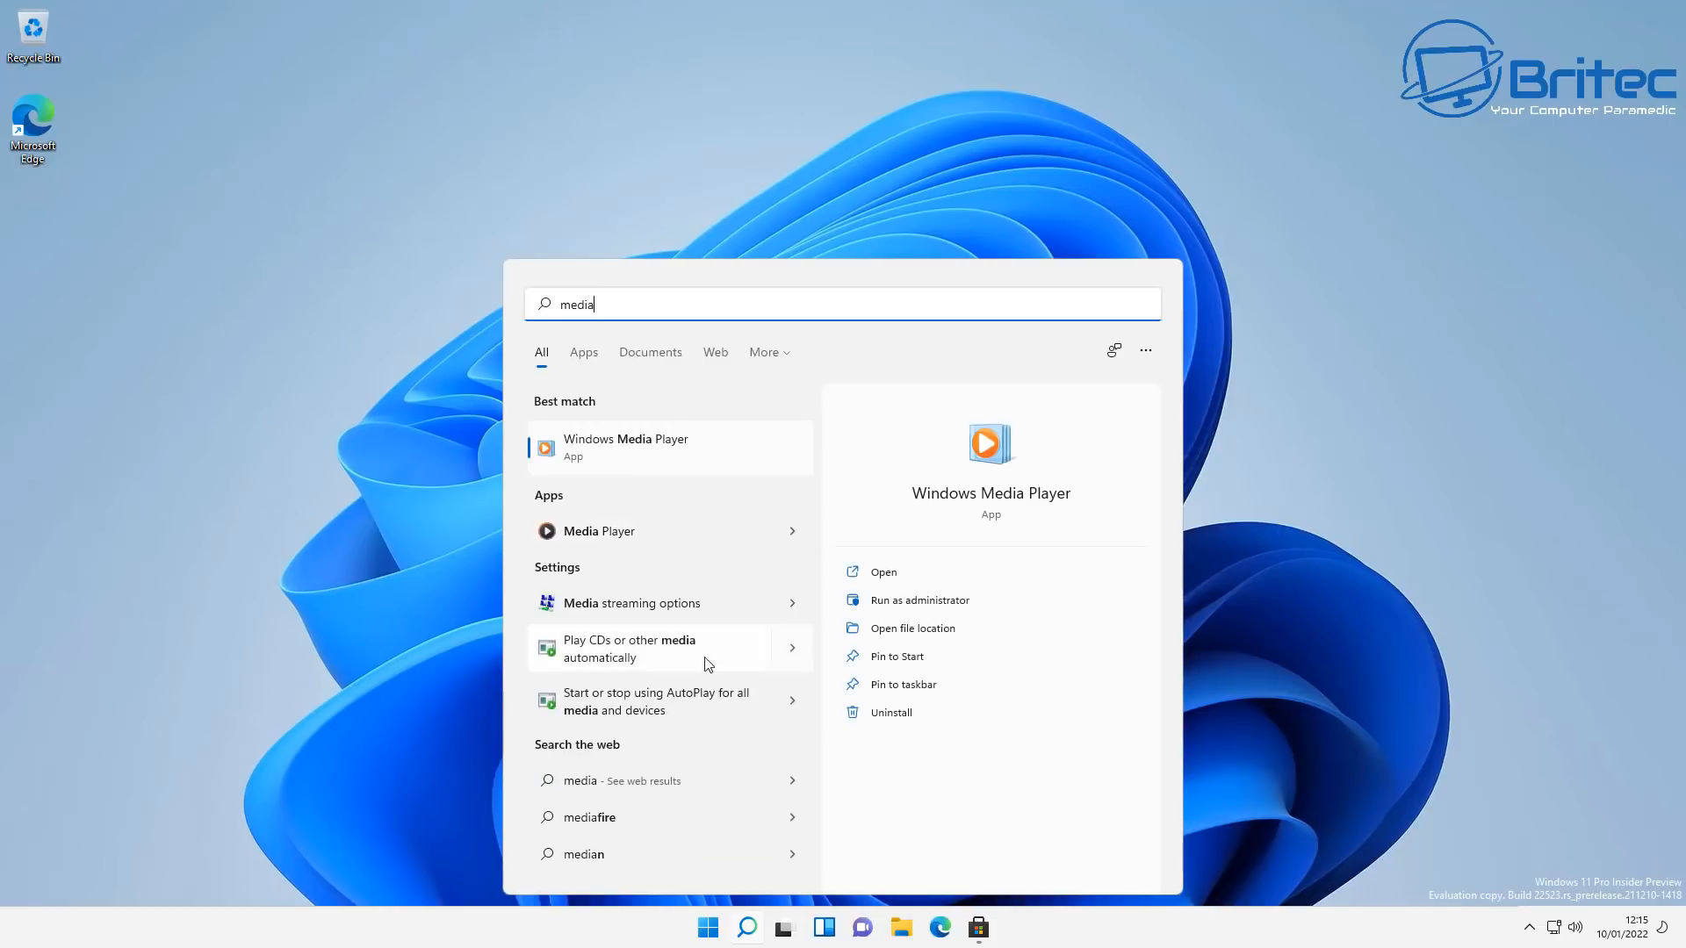
{"action": "left_click", "coordinate": [588, 537]}
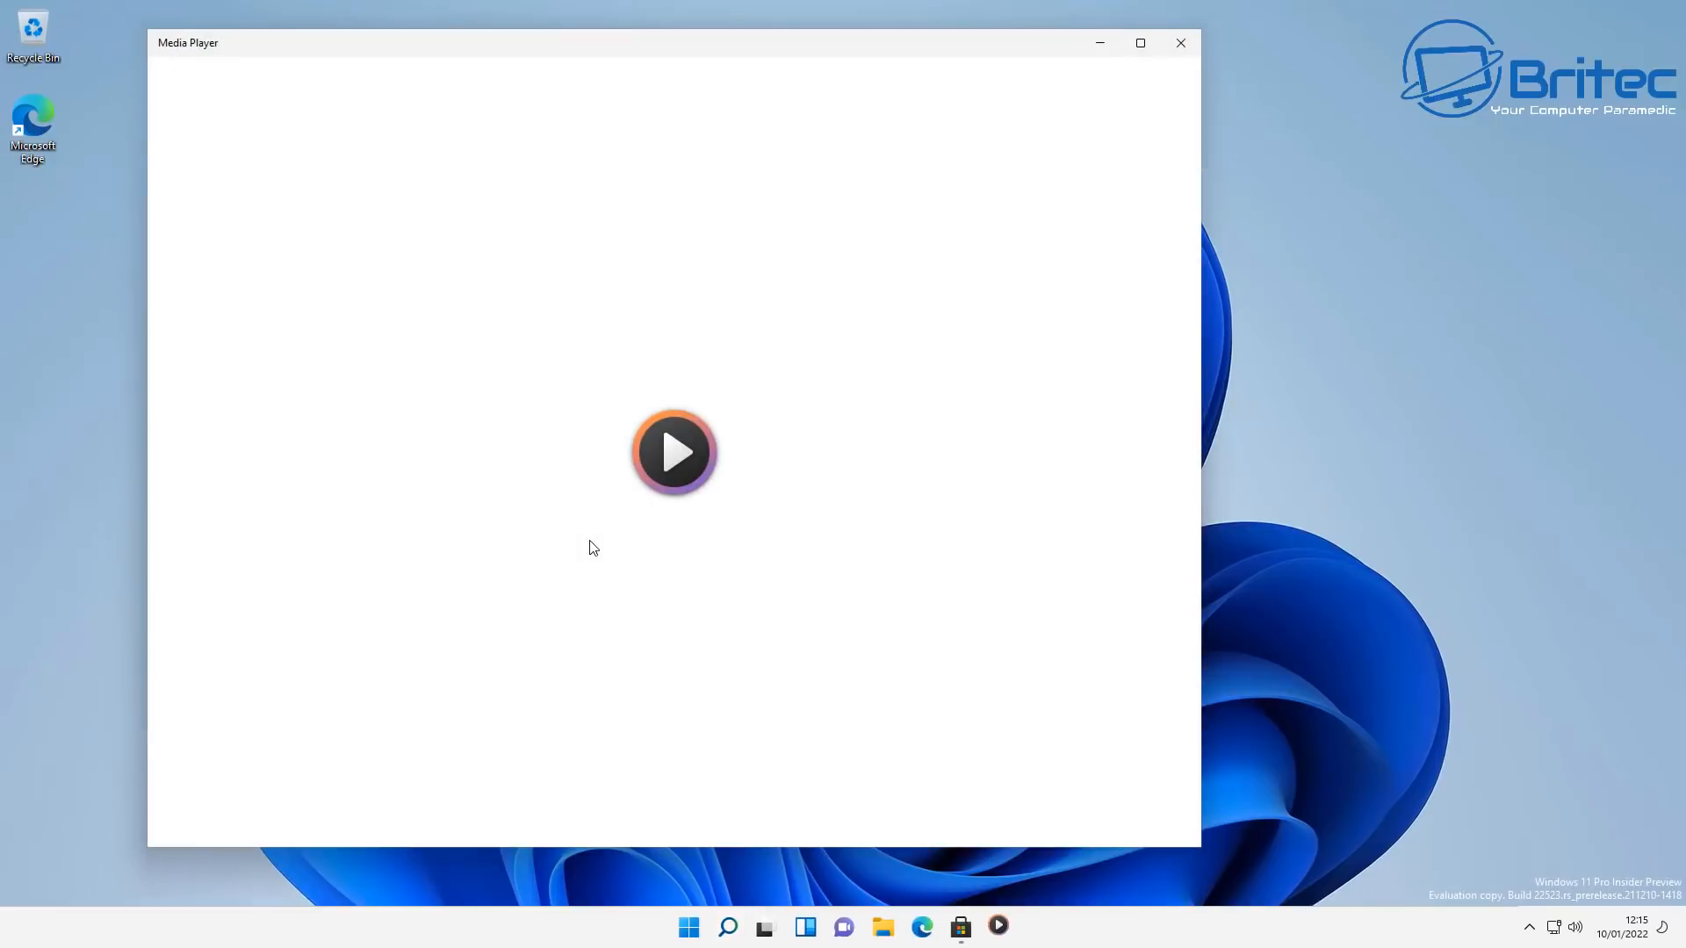
{"action": "left_click_drag", "start_coordinate": [572, 50], "coordinate": [714, 61]}
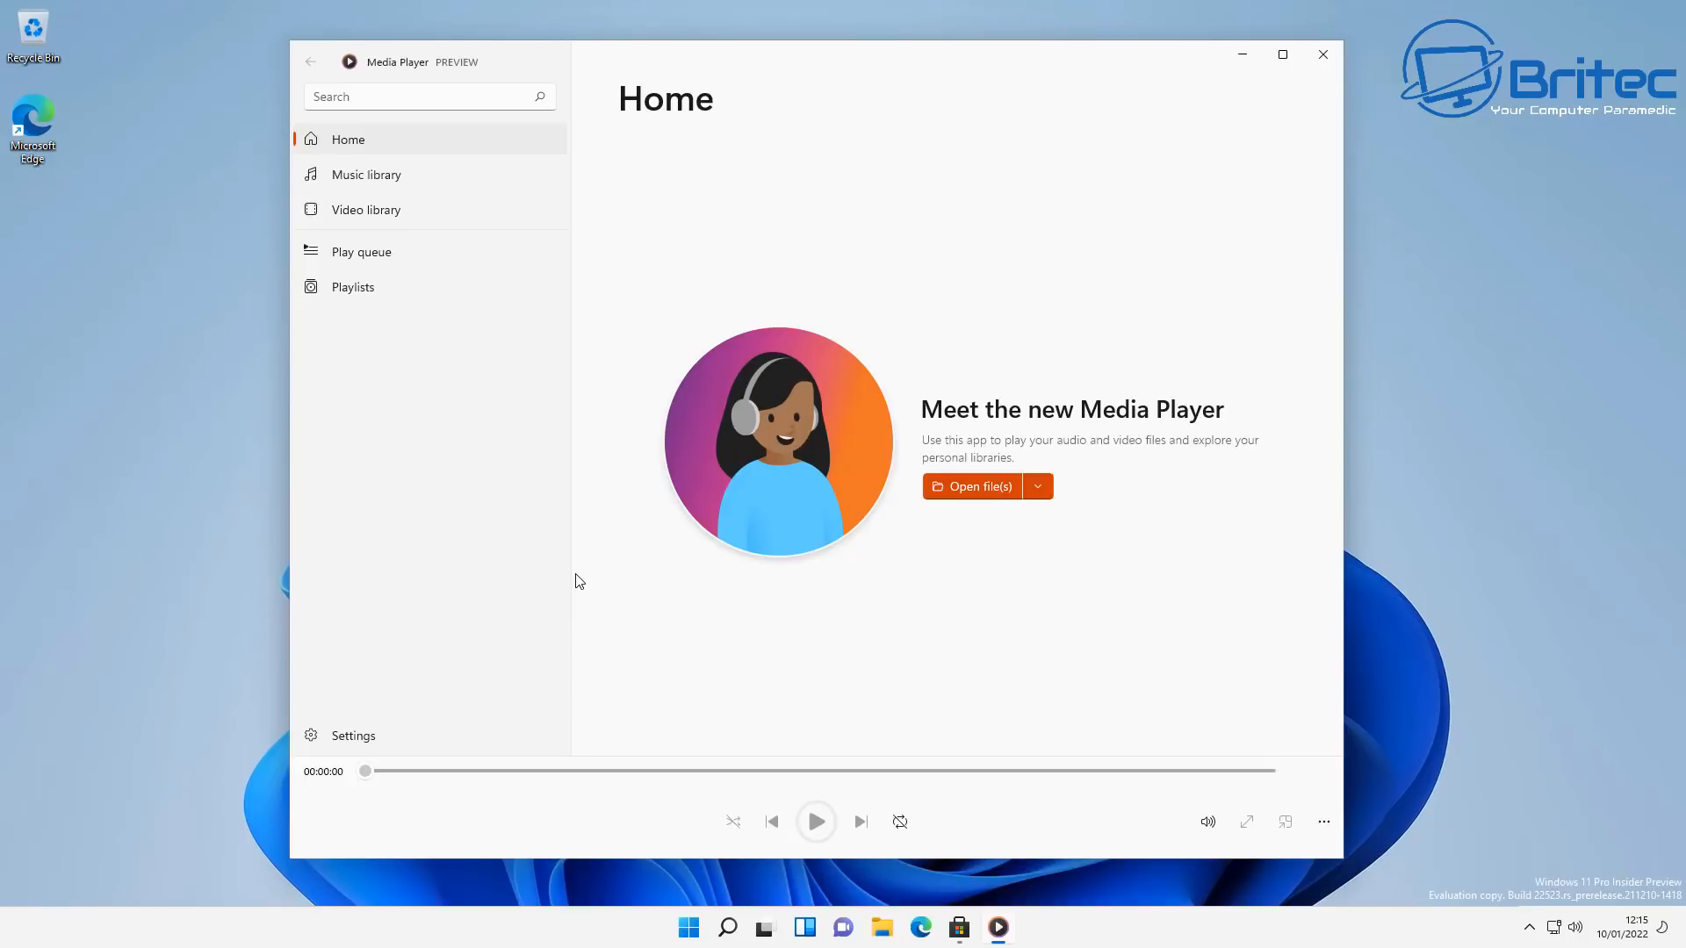
Look through the Music library, Video library, Play queue and Playlists pages, and return to Home
{"action": "left_click", "coordinate": [355, 184]}
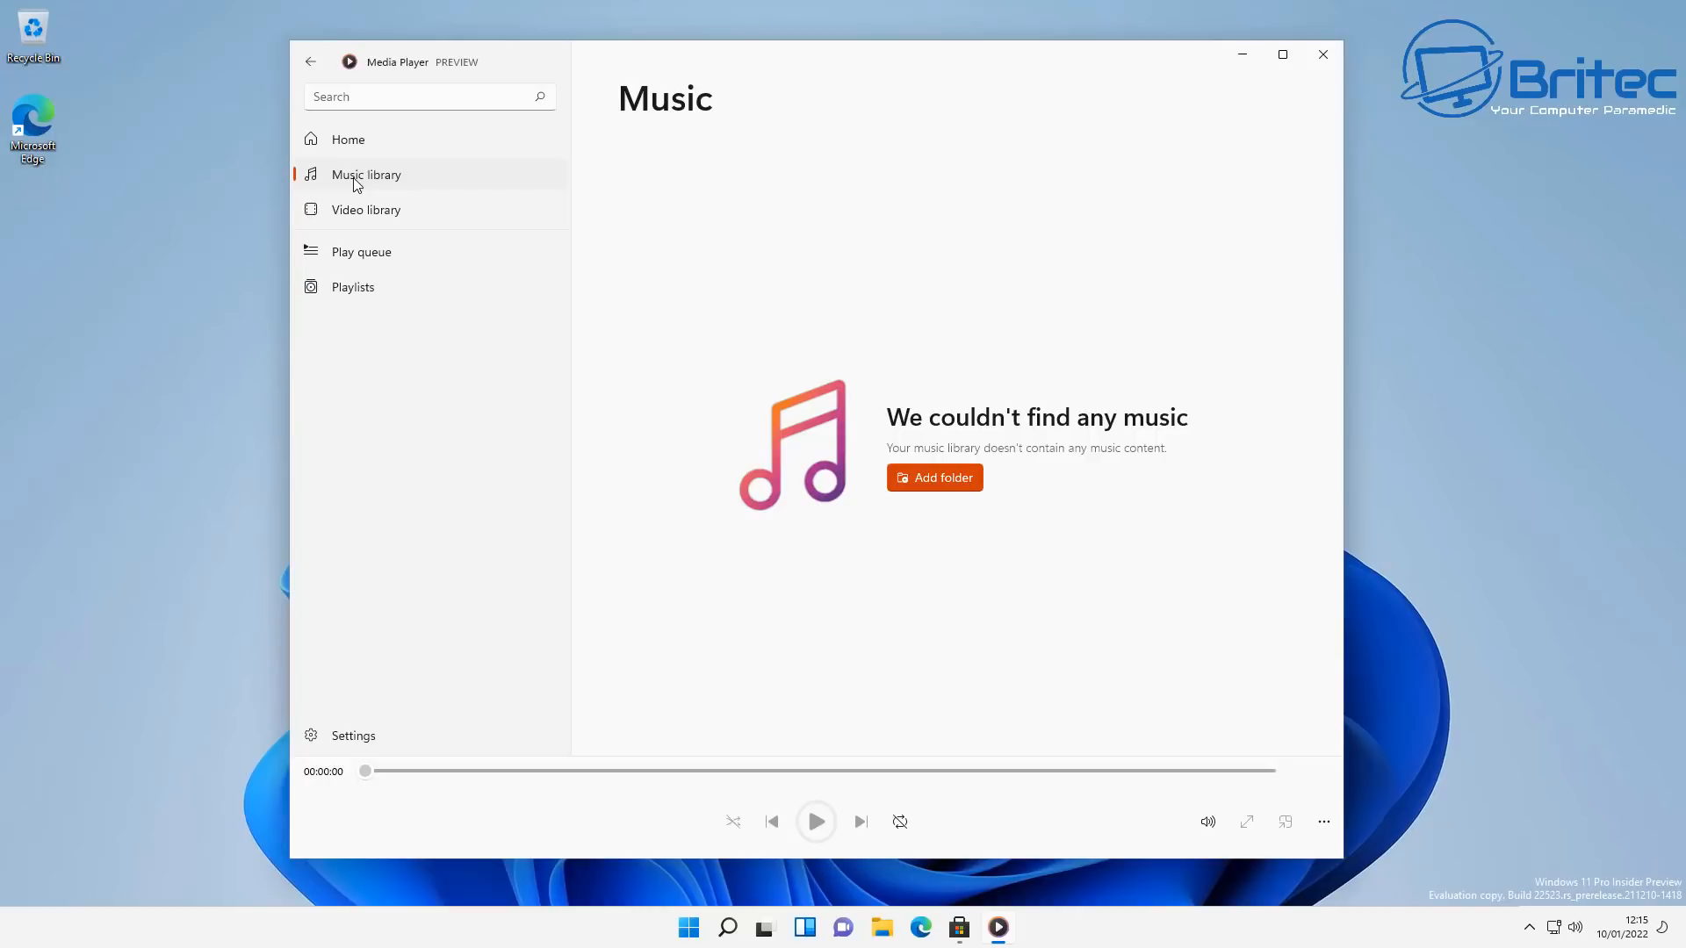
{"action": "left_click", "coordinate": [367, 215]}
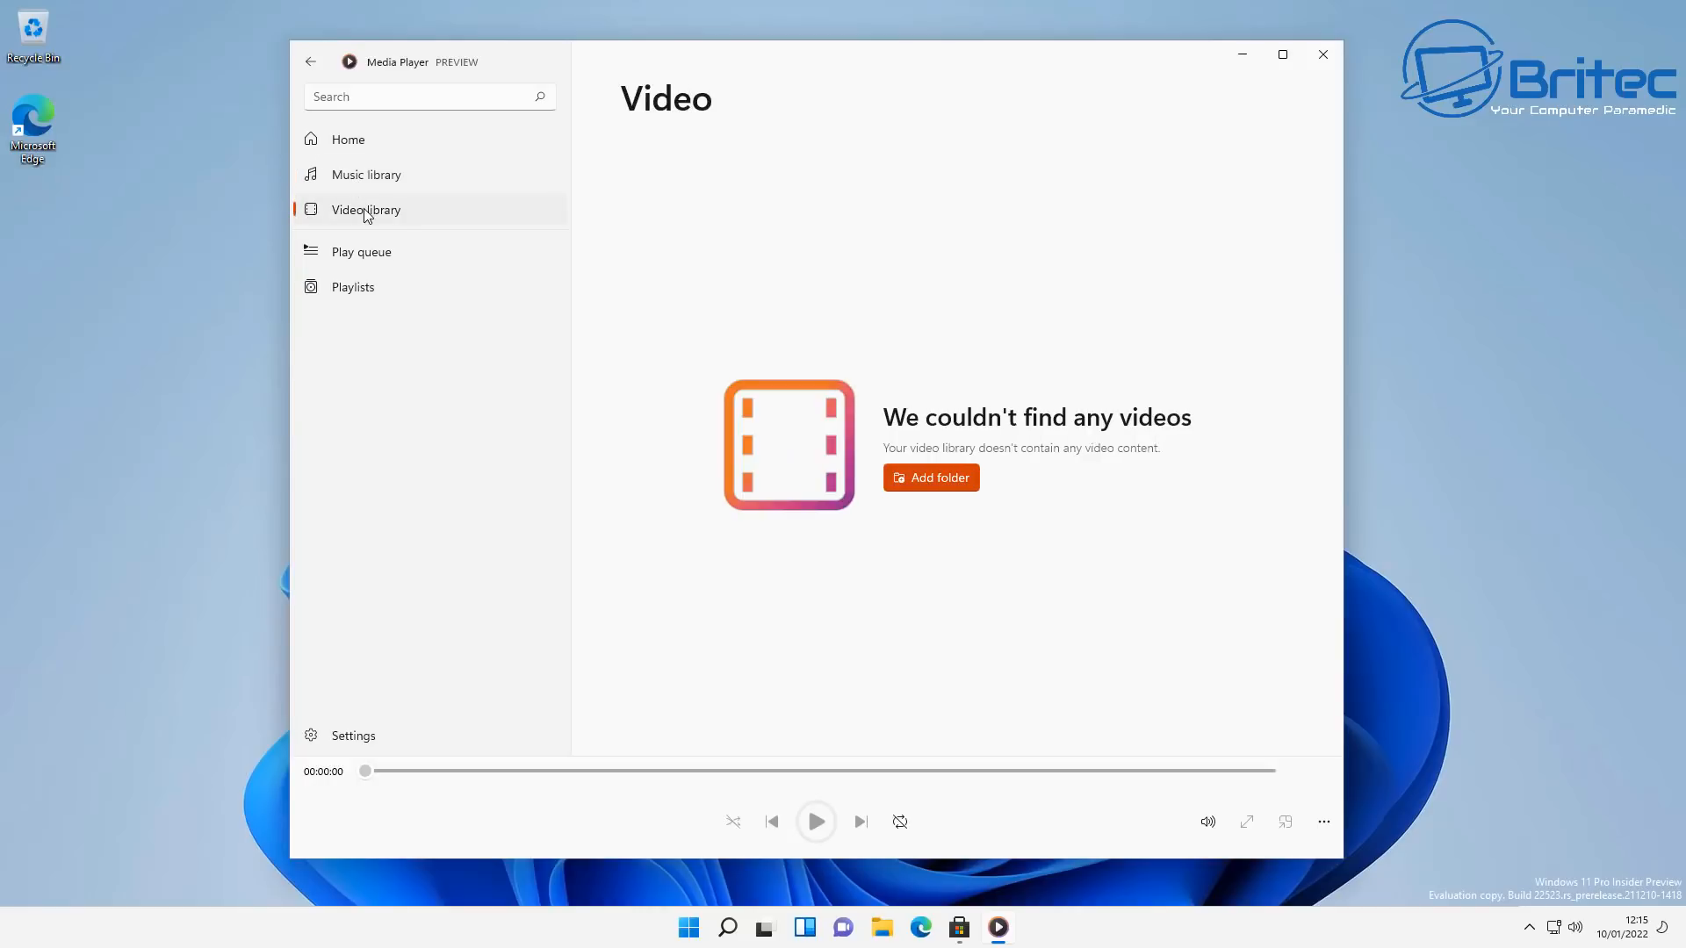
{"action": "left_click", "coordinate": [364, 255]}
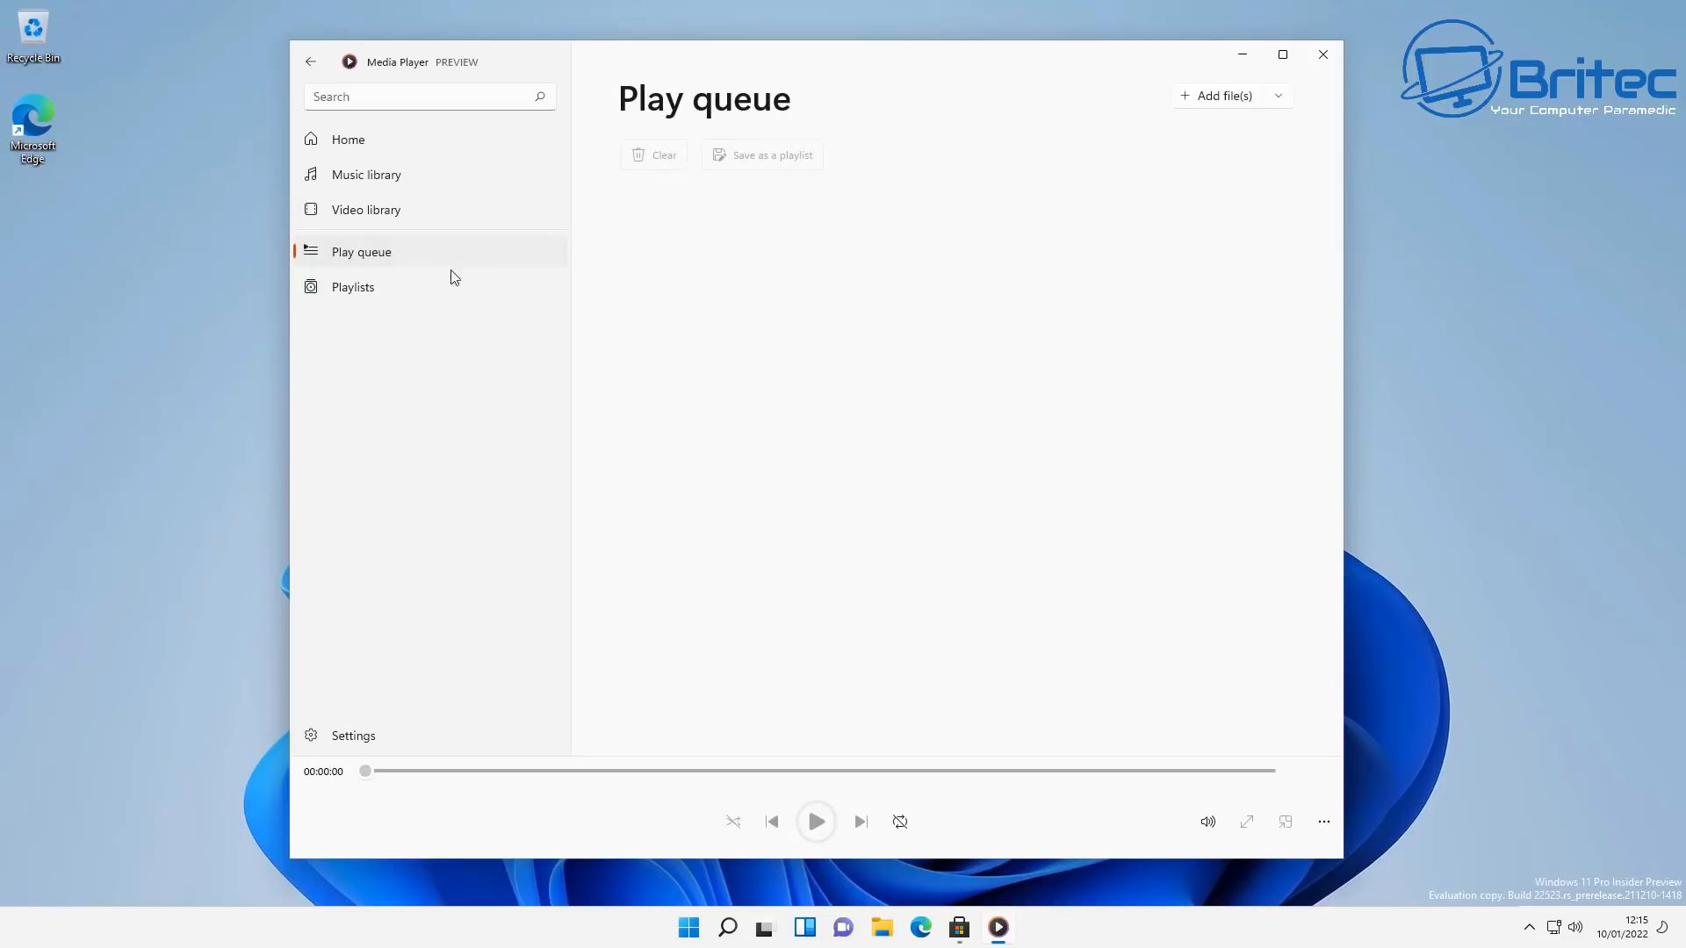
{"action": "left_click", "coordinate": [374, 284]}
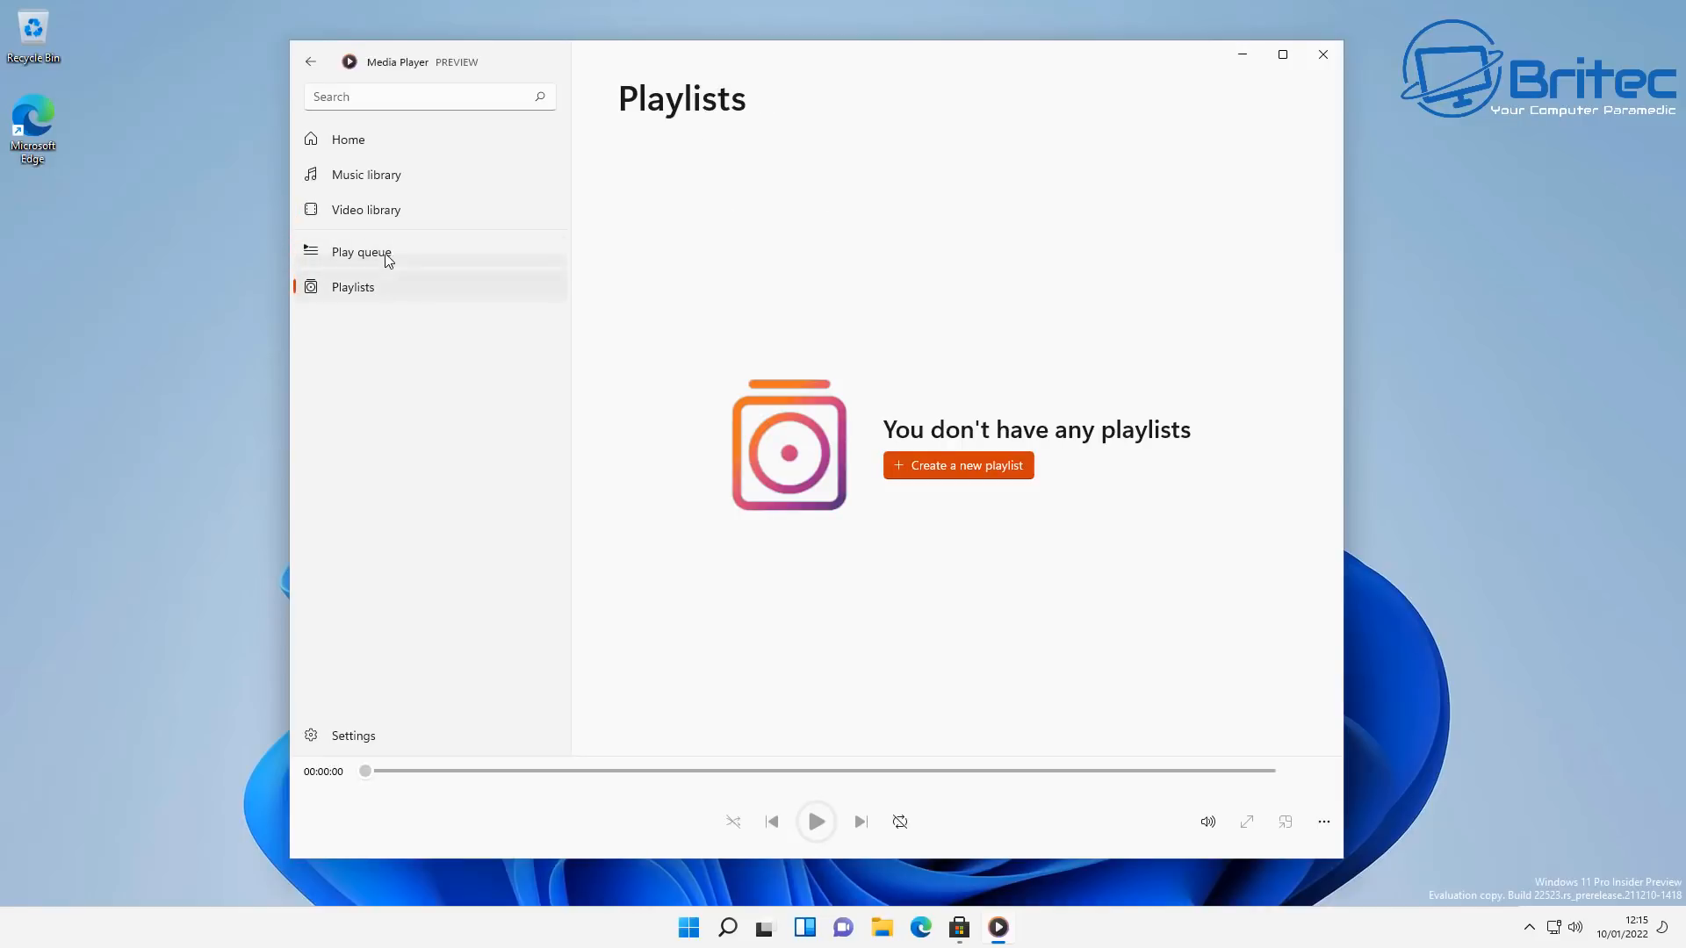
{"action": "left_click", "coordinate": [366, 137]}
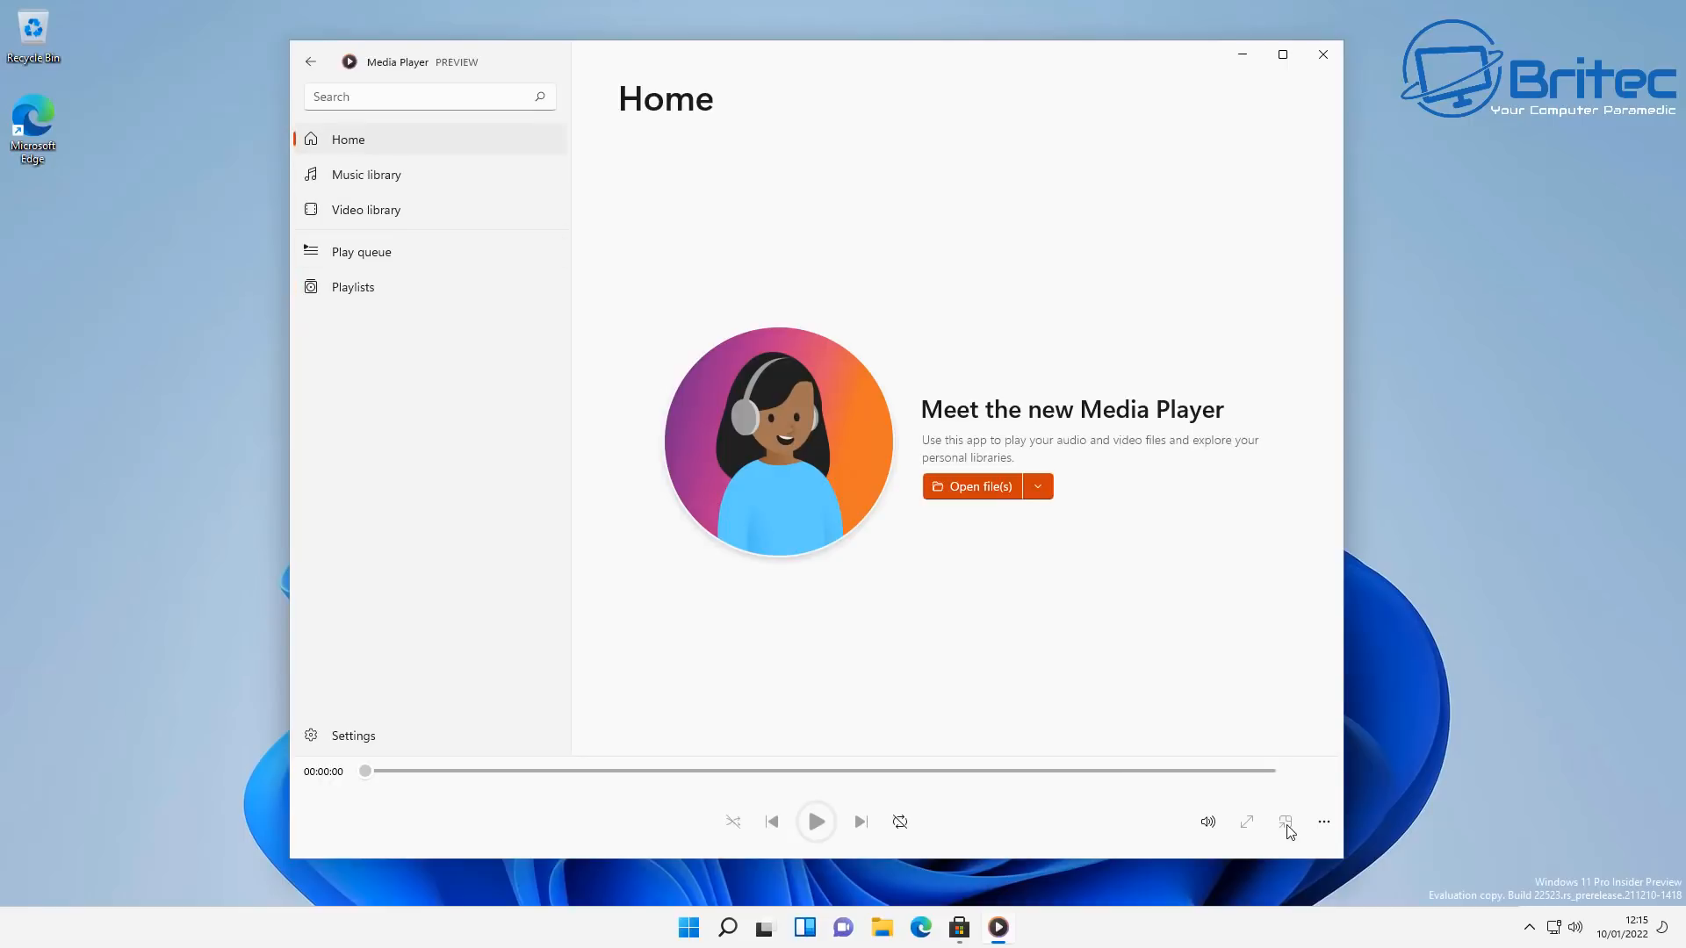
Turn on the Equaliser, raise the 62 Hz band to about +4 dB with nearby sliders moving together, and review the presets
{"action": "left_click", "coordinate": [1324, 822]}
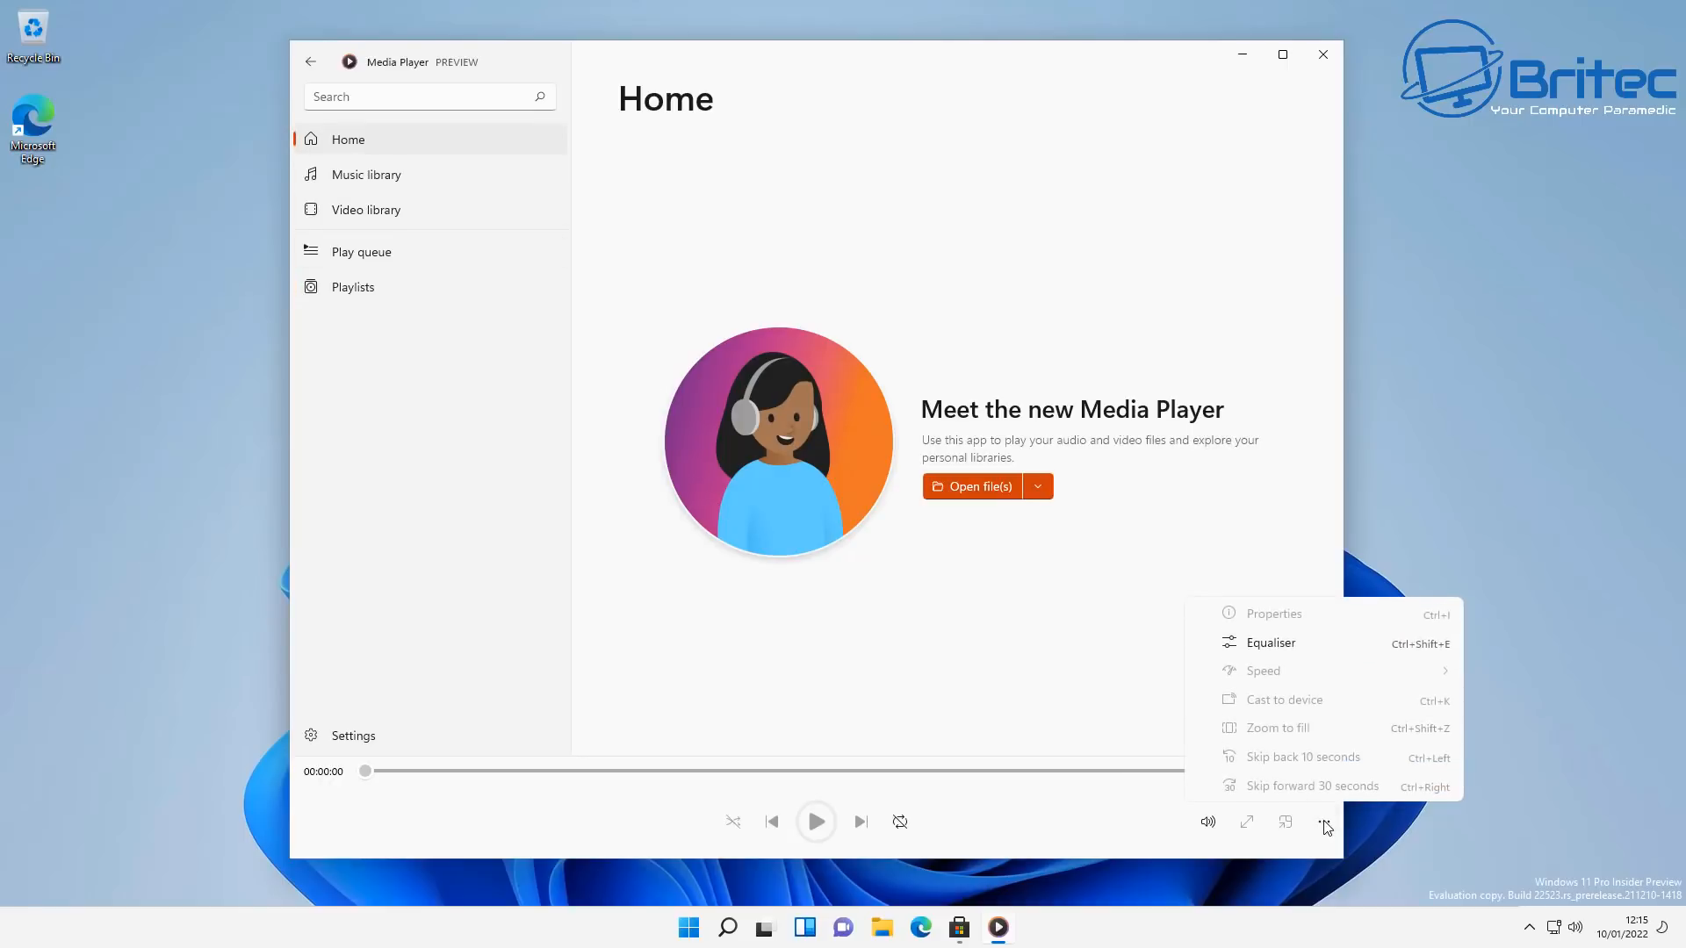
{"action": "left_click", "coordinate": [1255, 645]}
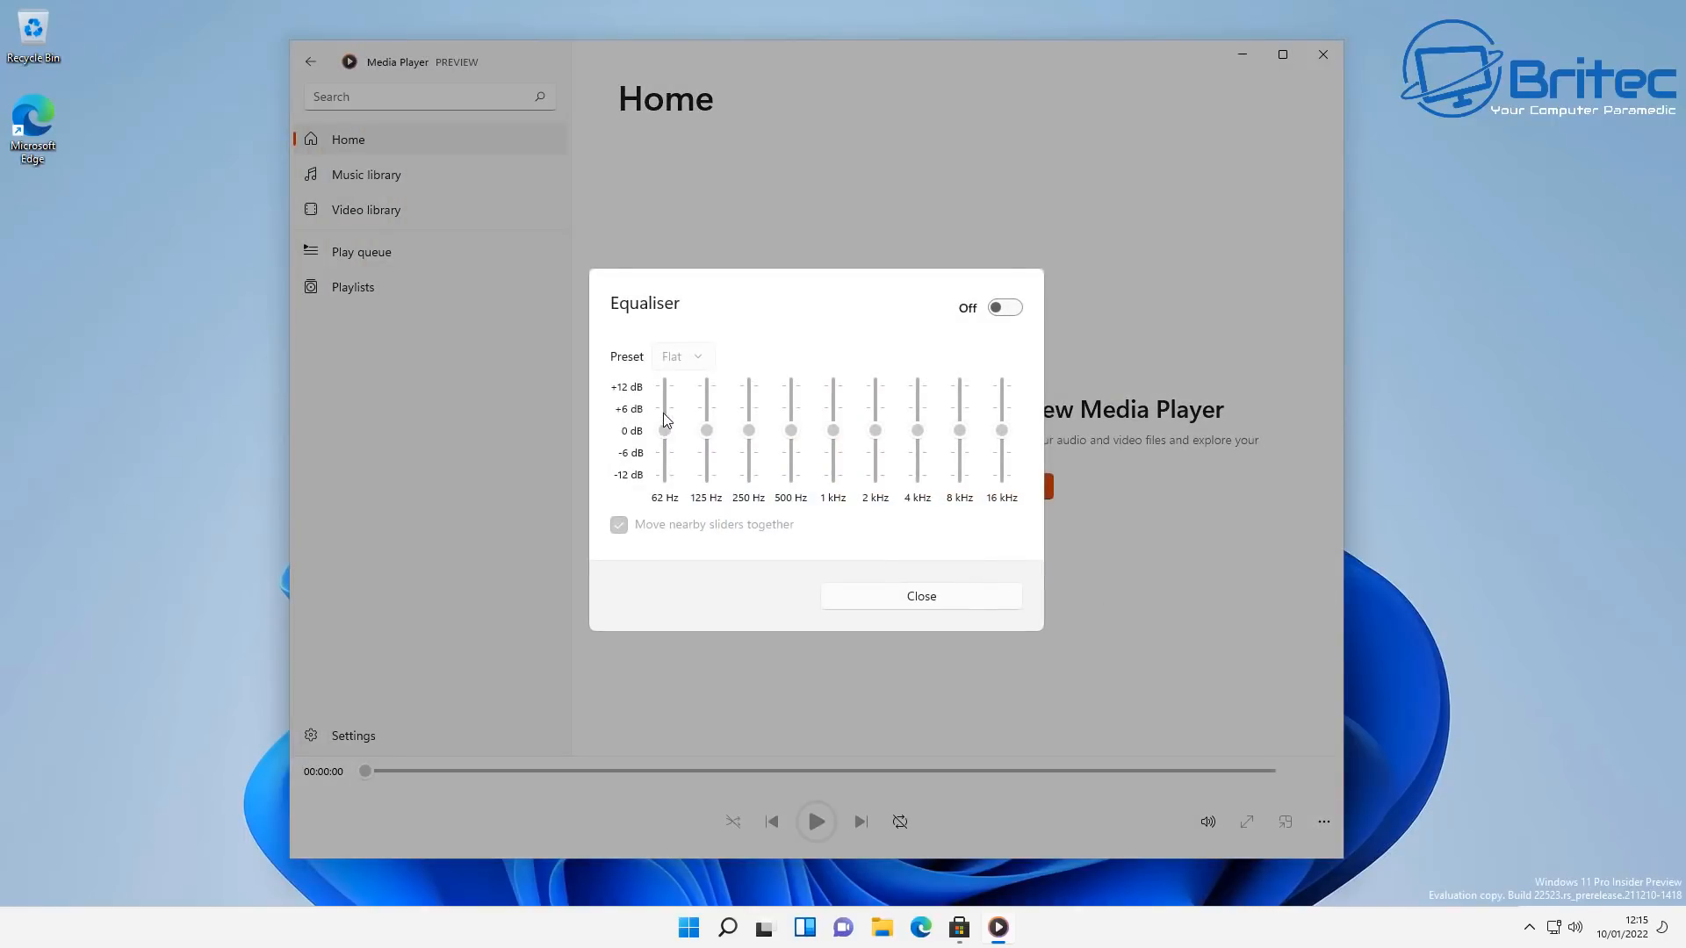
{"action": "left_click", "coordinate": [1009, 309]}
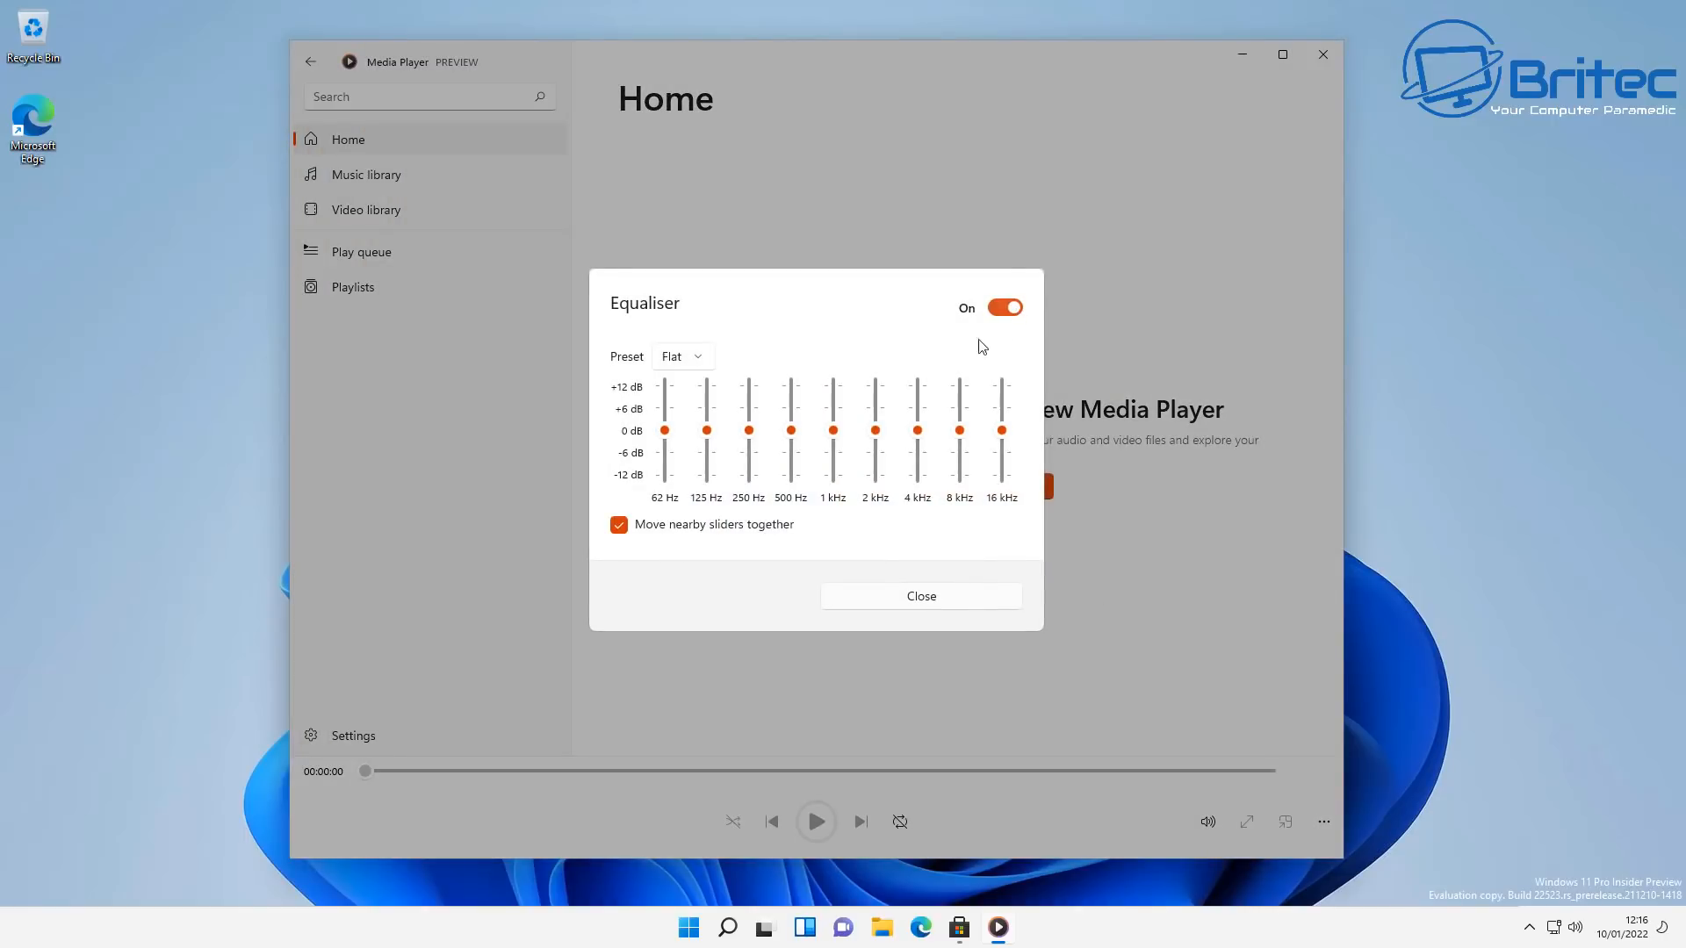
{"action": "left_click_drag", "start_coordinate": [674, 434], "coordinate": [678, 417]}
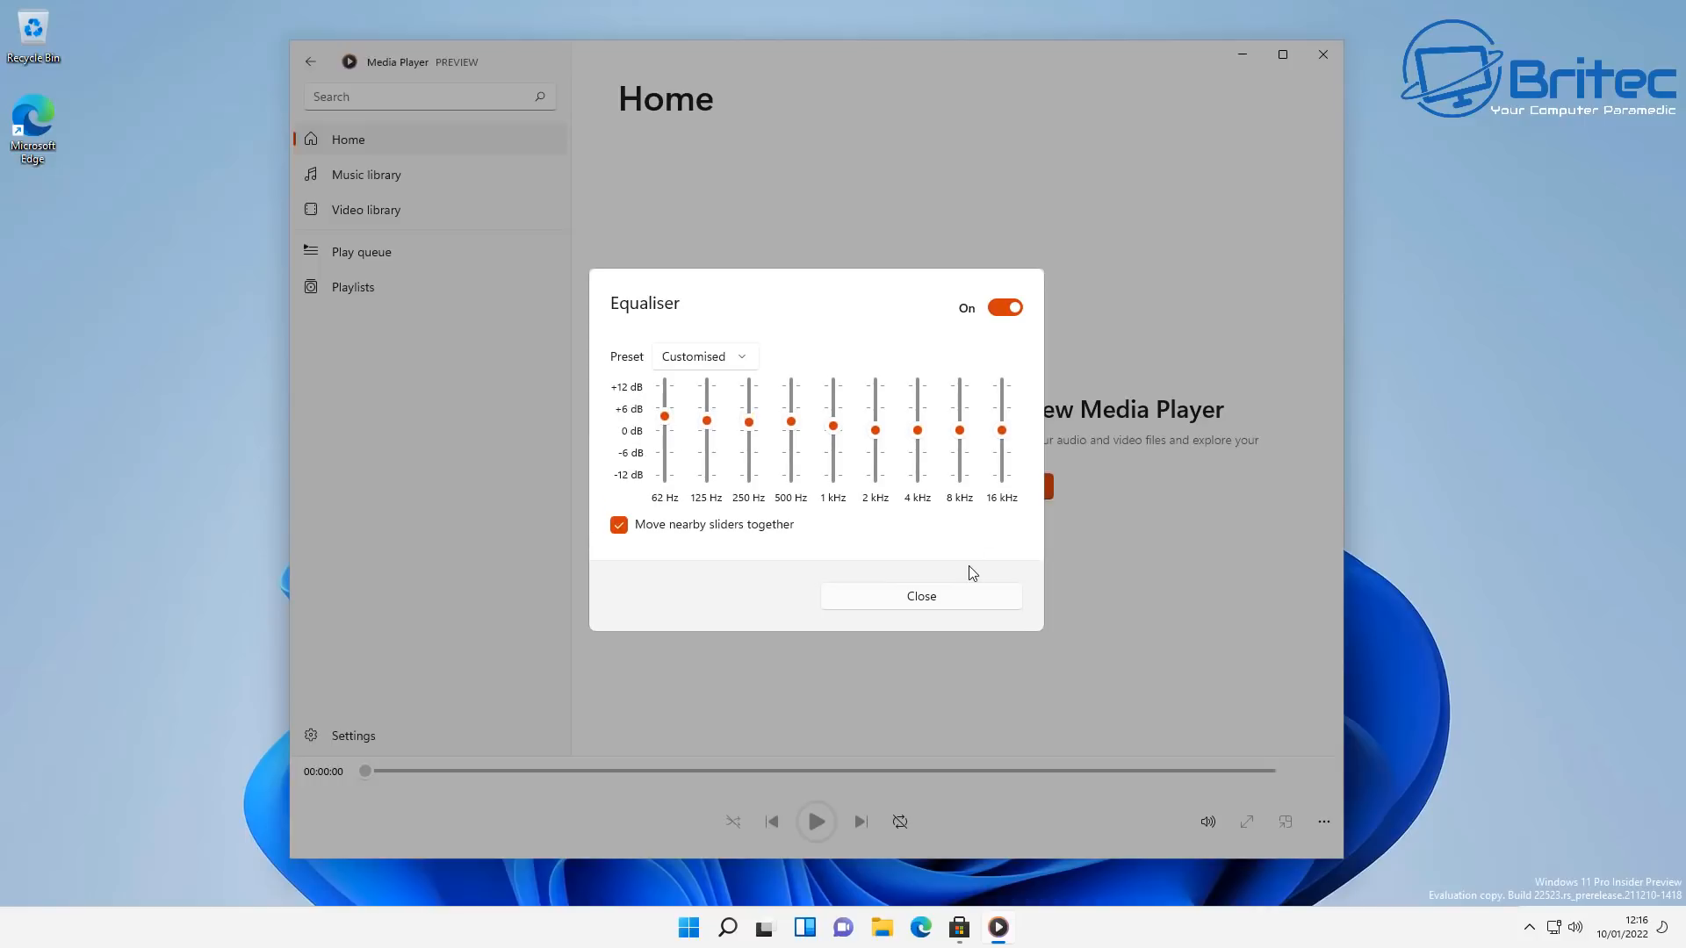
{"action": "left_click", "coordinate": [743, 360]}
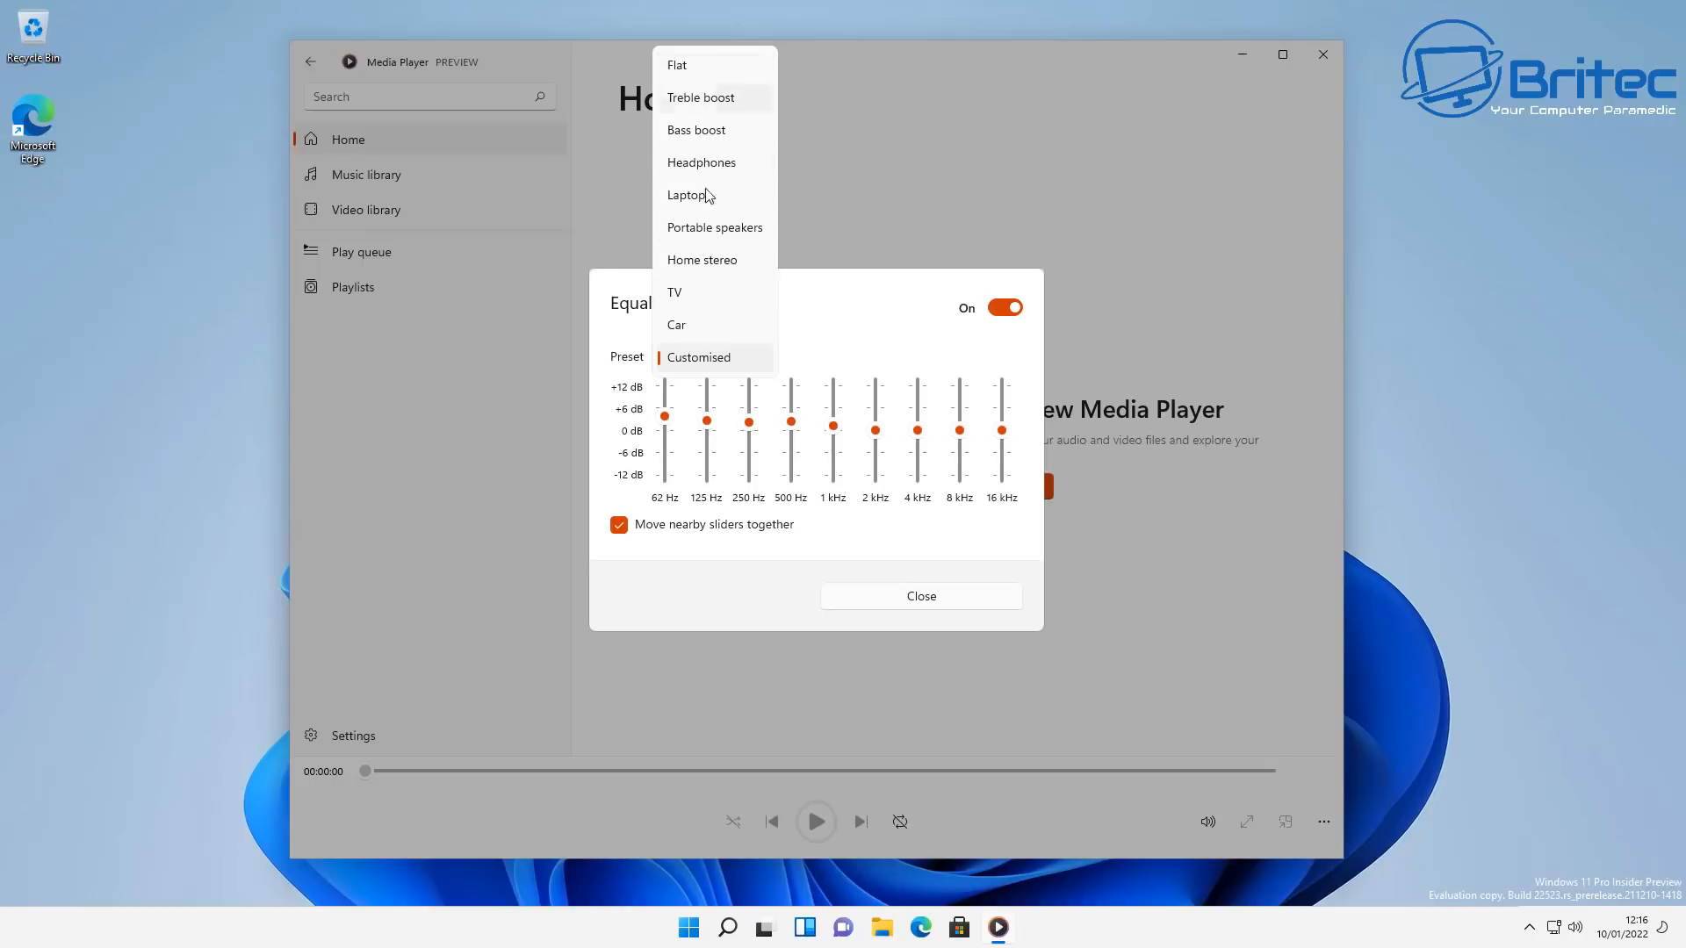
{"action": "left_click", "coordinate": [965, 605]}
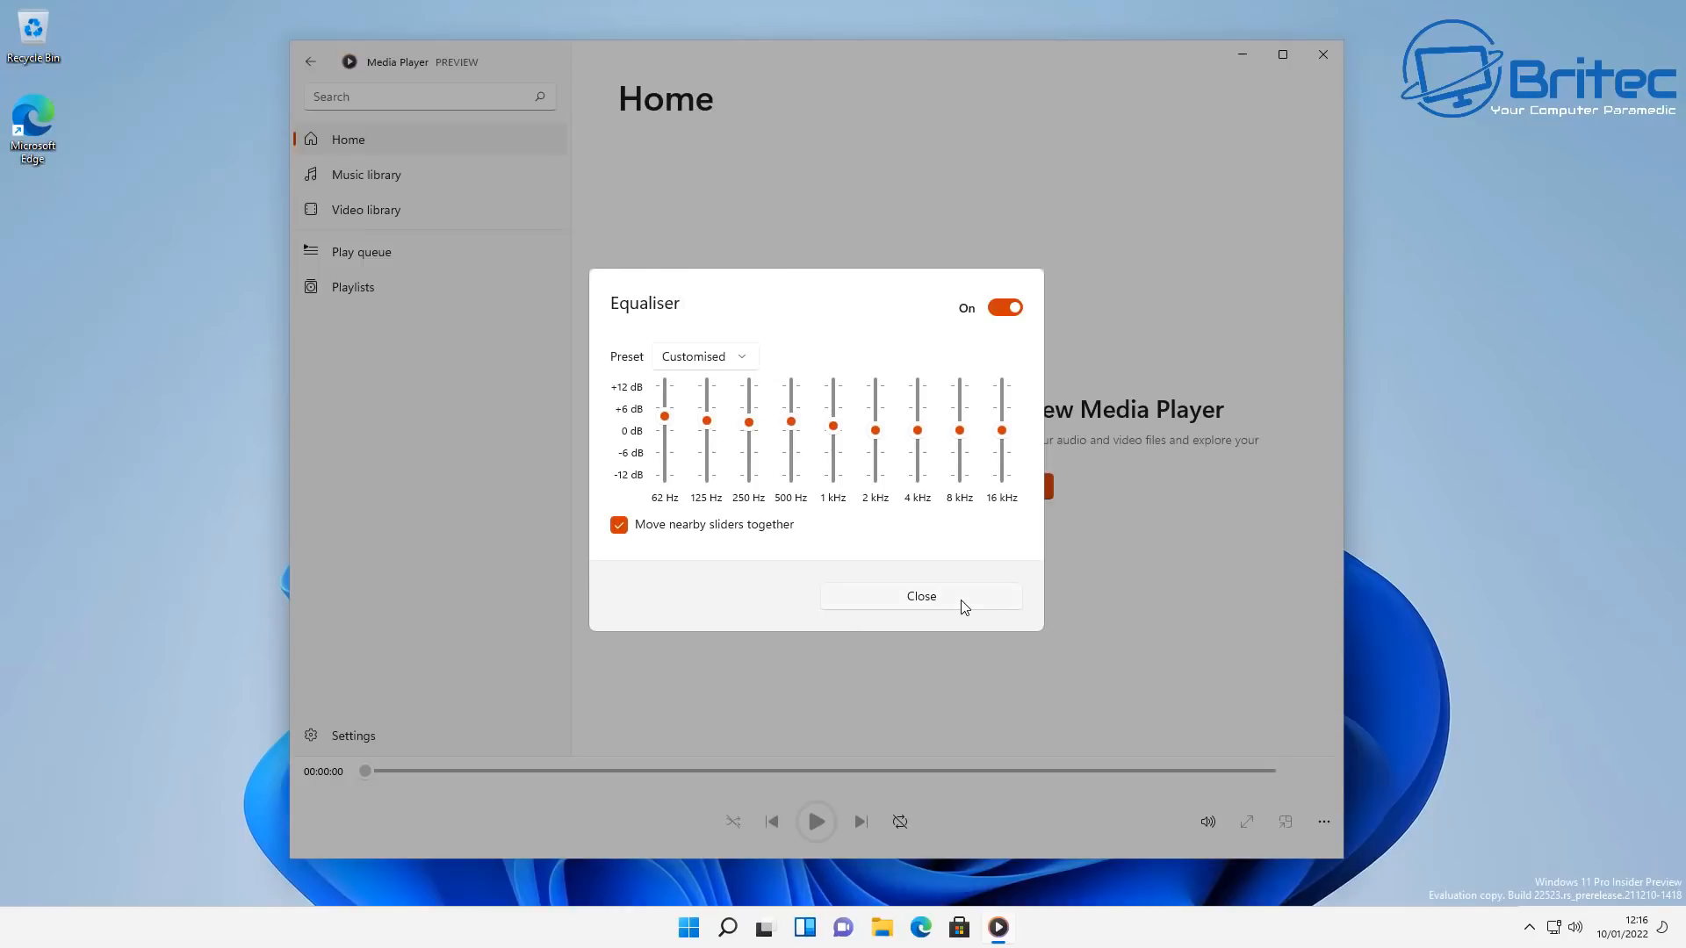
{"action": "left_click", "coordinate": [966, 604]}
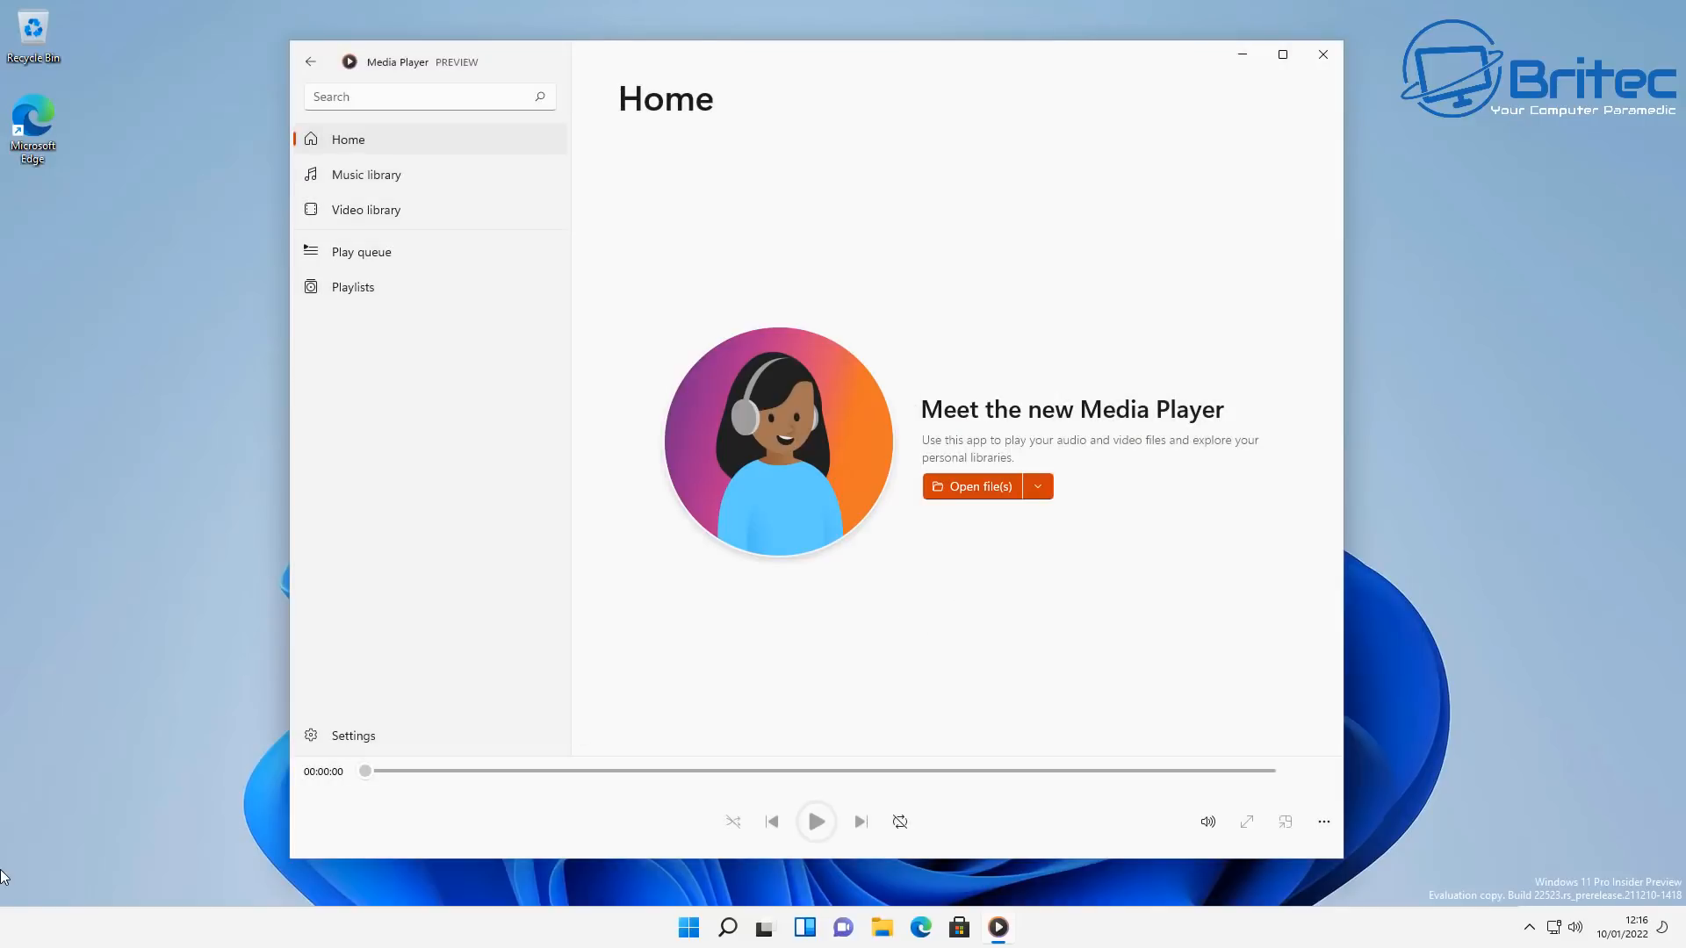
Set the Media Player app theme to Dark and show the accent colour options
{"action": "left_click", "coordinate": [349, 741]}
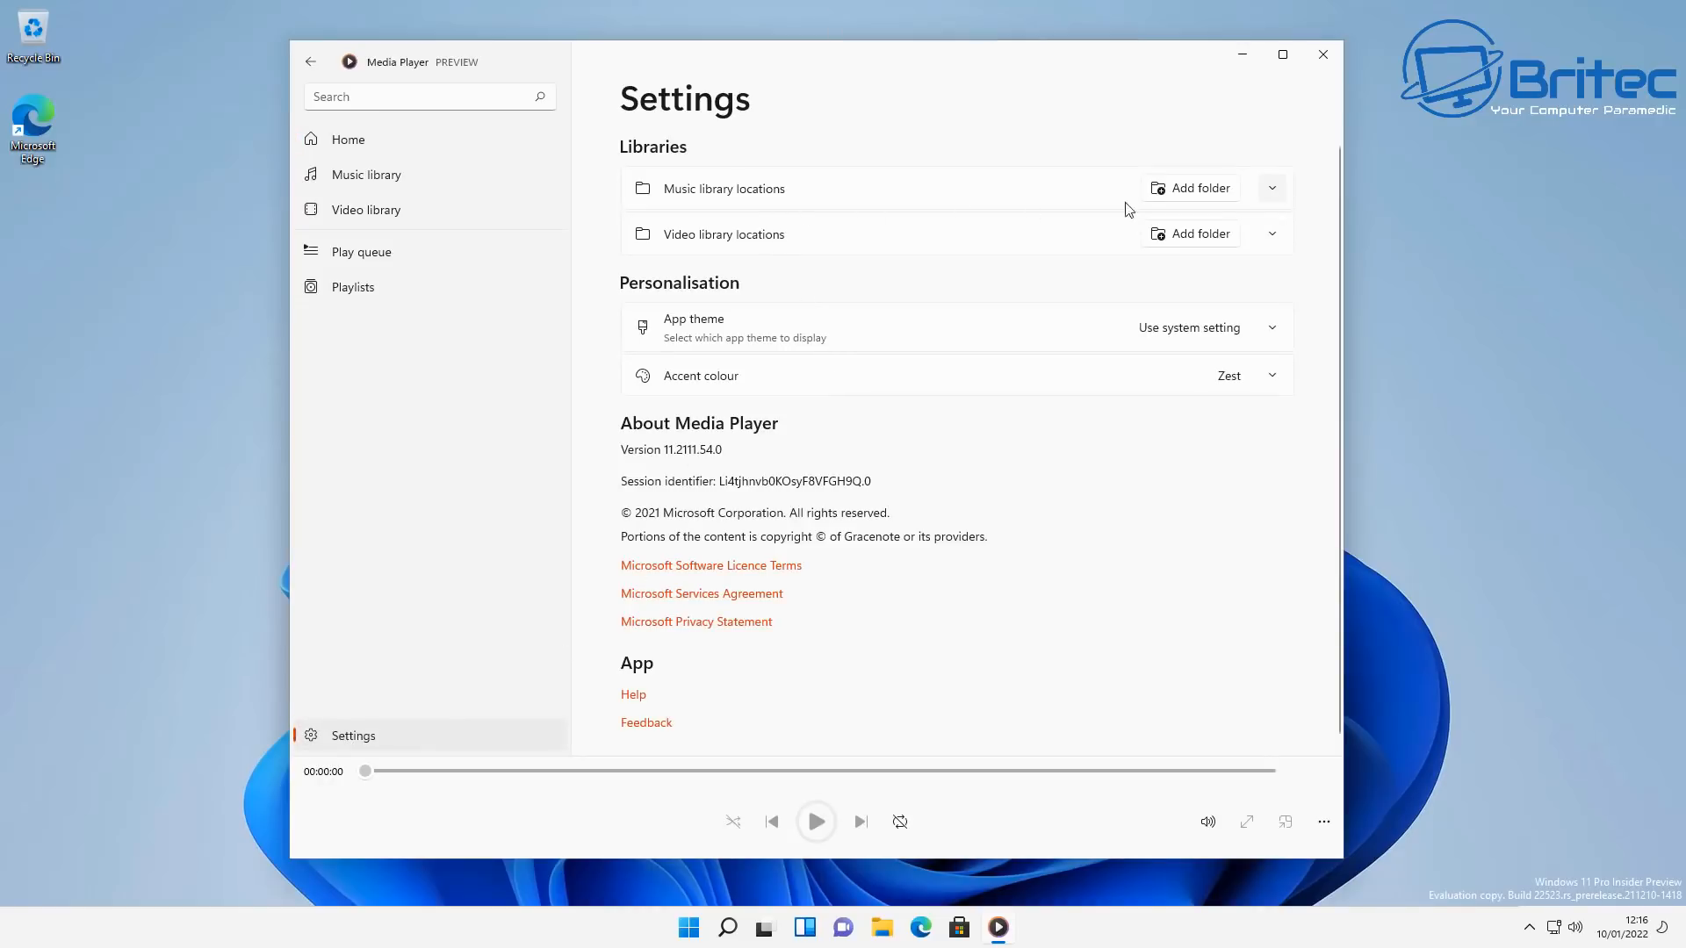
{"action": "left_click", "coordinate": [1273, 330]}
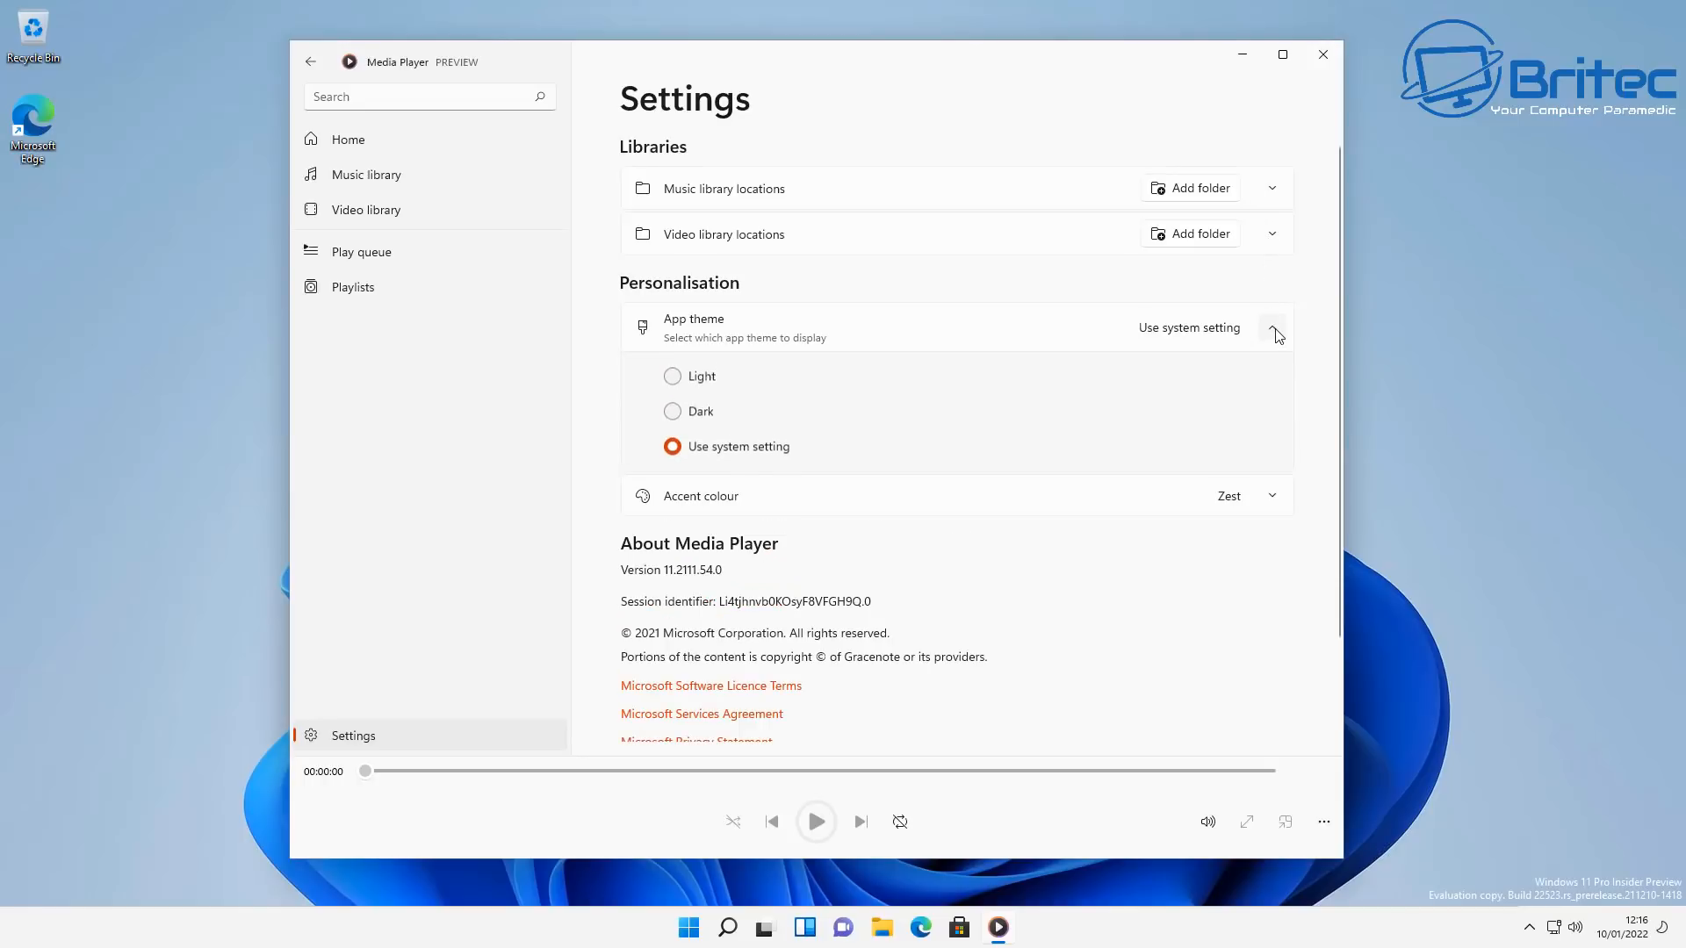
{"action": "left_click", "coordinate": [683, 413]}
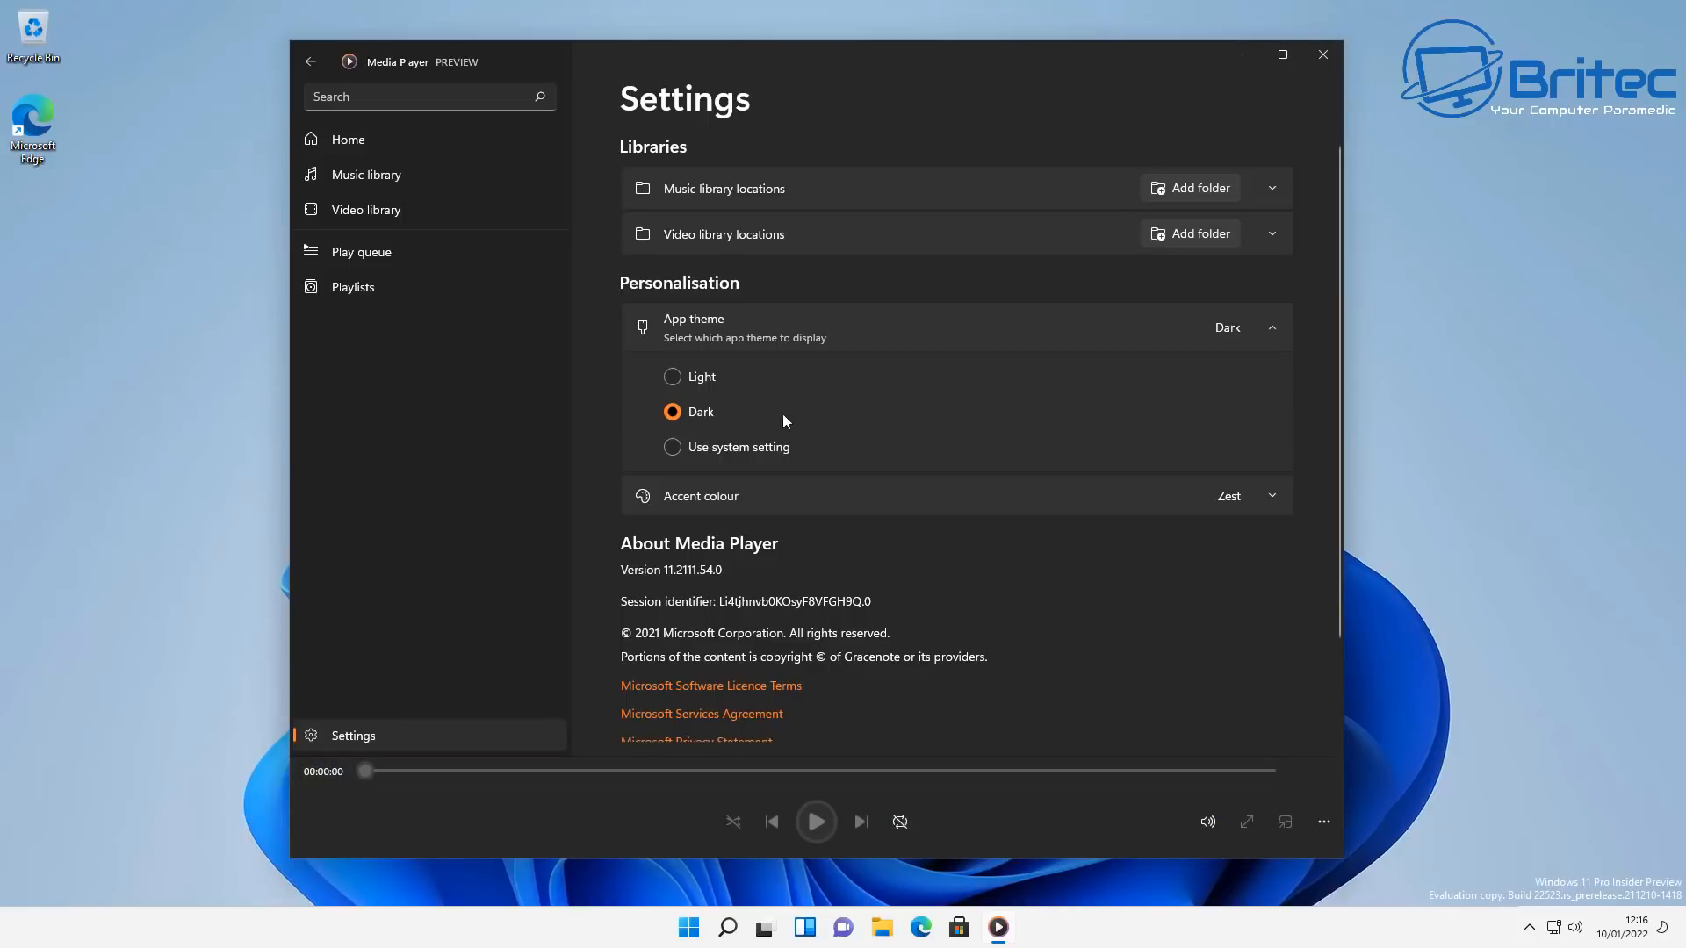
{"action": "left_click", "coordinate": [1273, 497]}
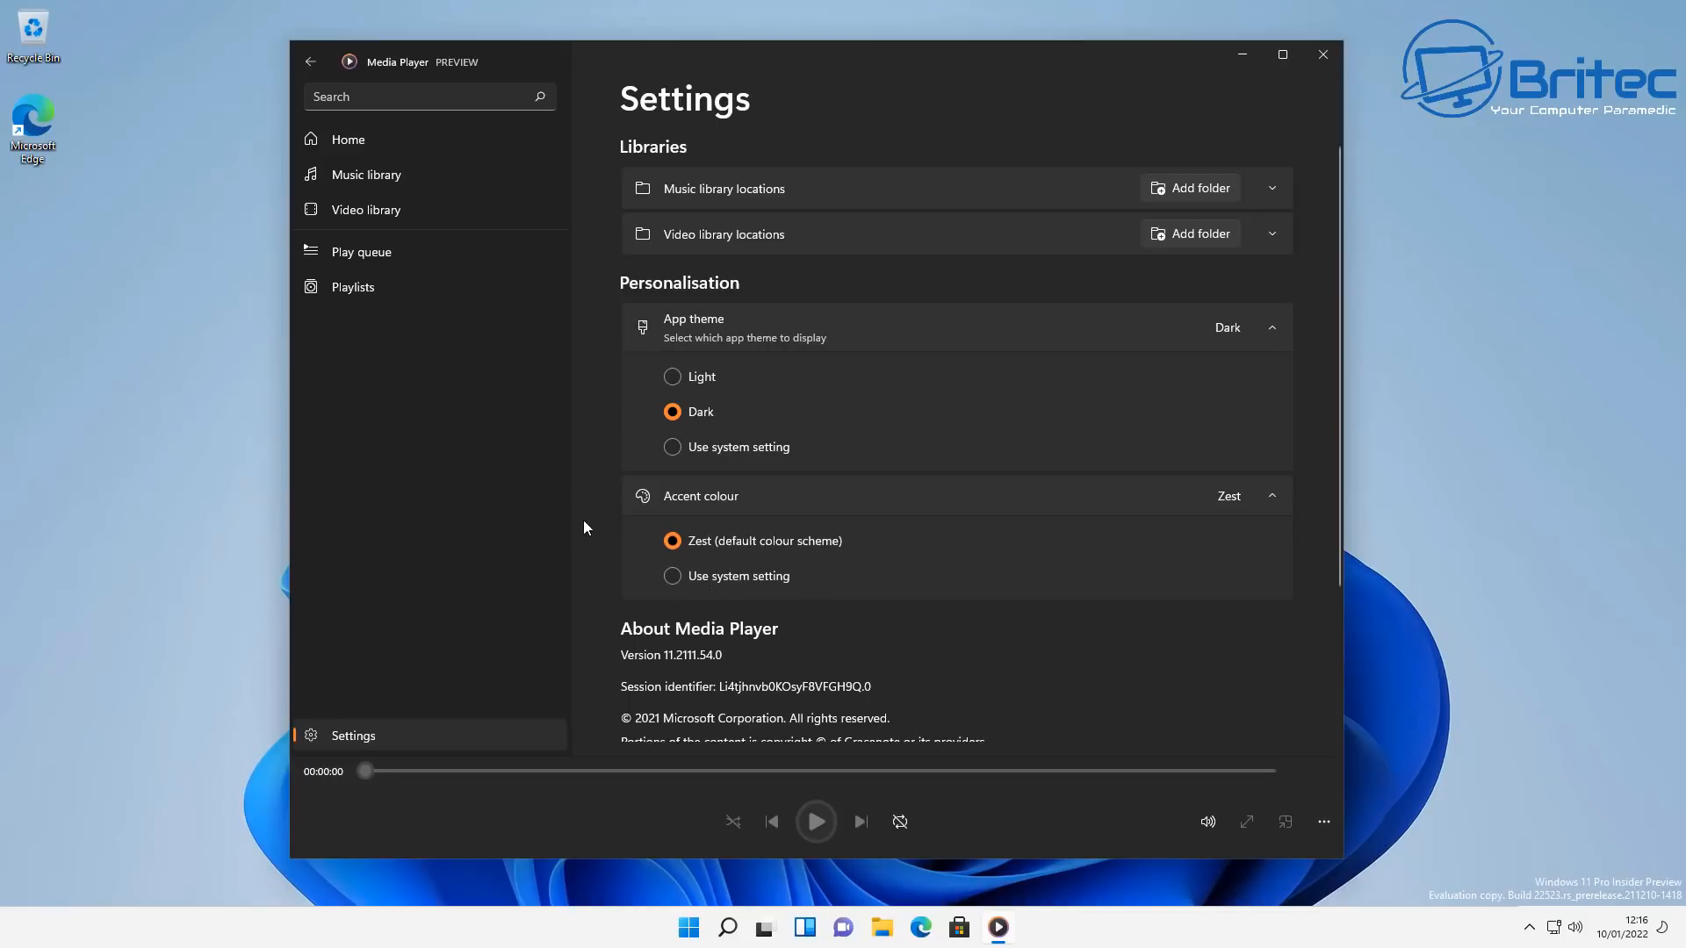
Collapse the App theme options and look through the Home, Music library and Video library pages
{"action": "left_click", "coordinate": [723, 321]}
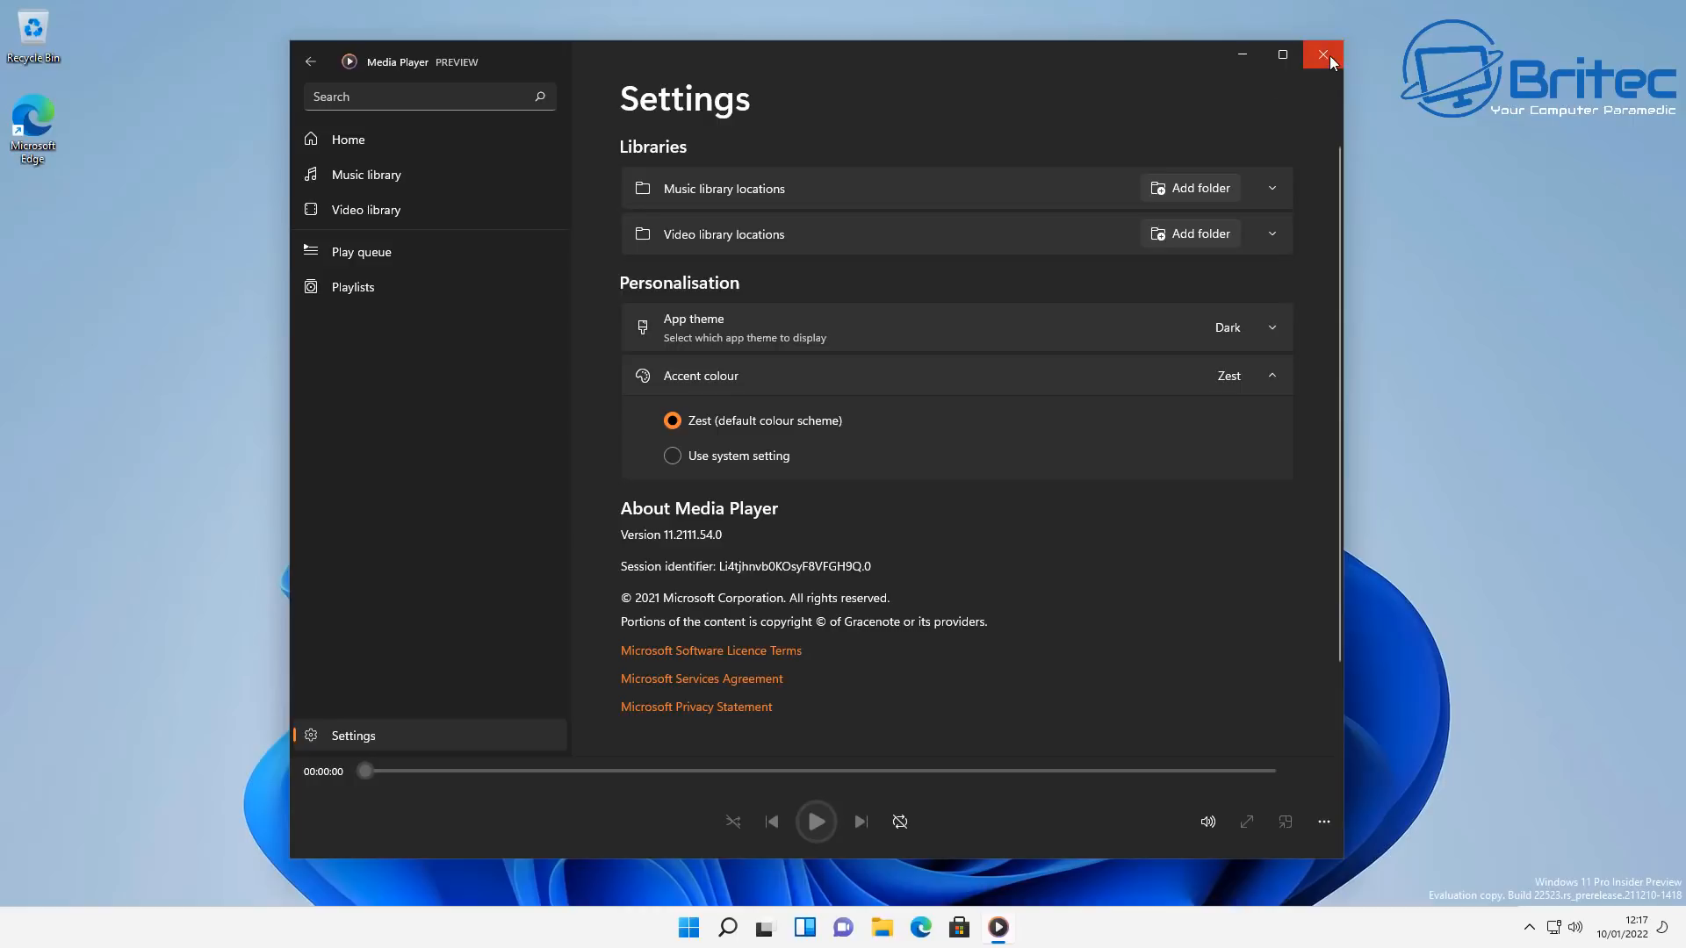
{"action": "left_click", "coordinate": [386, 134]}
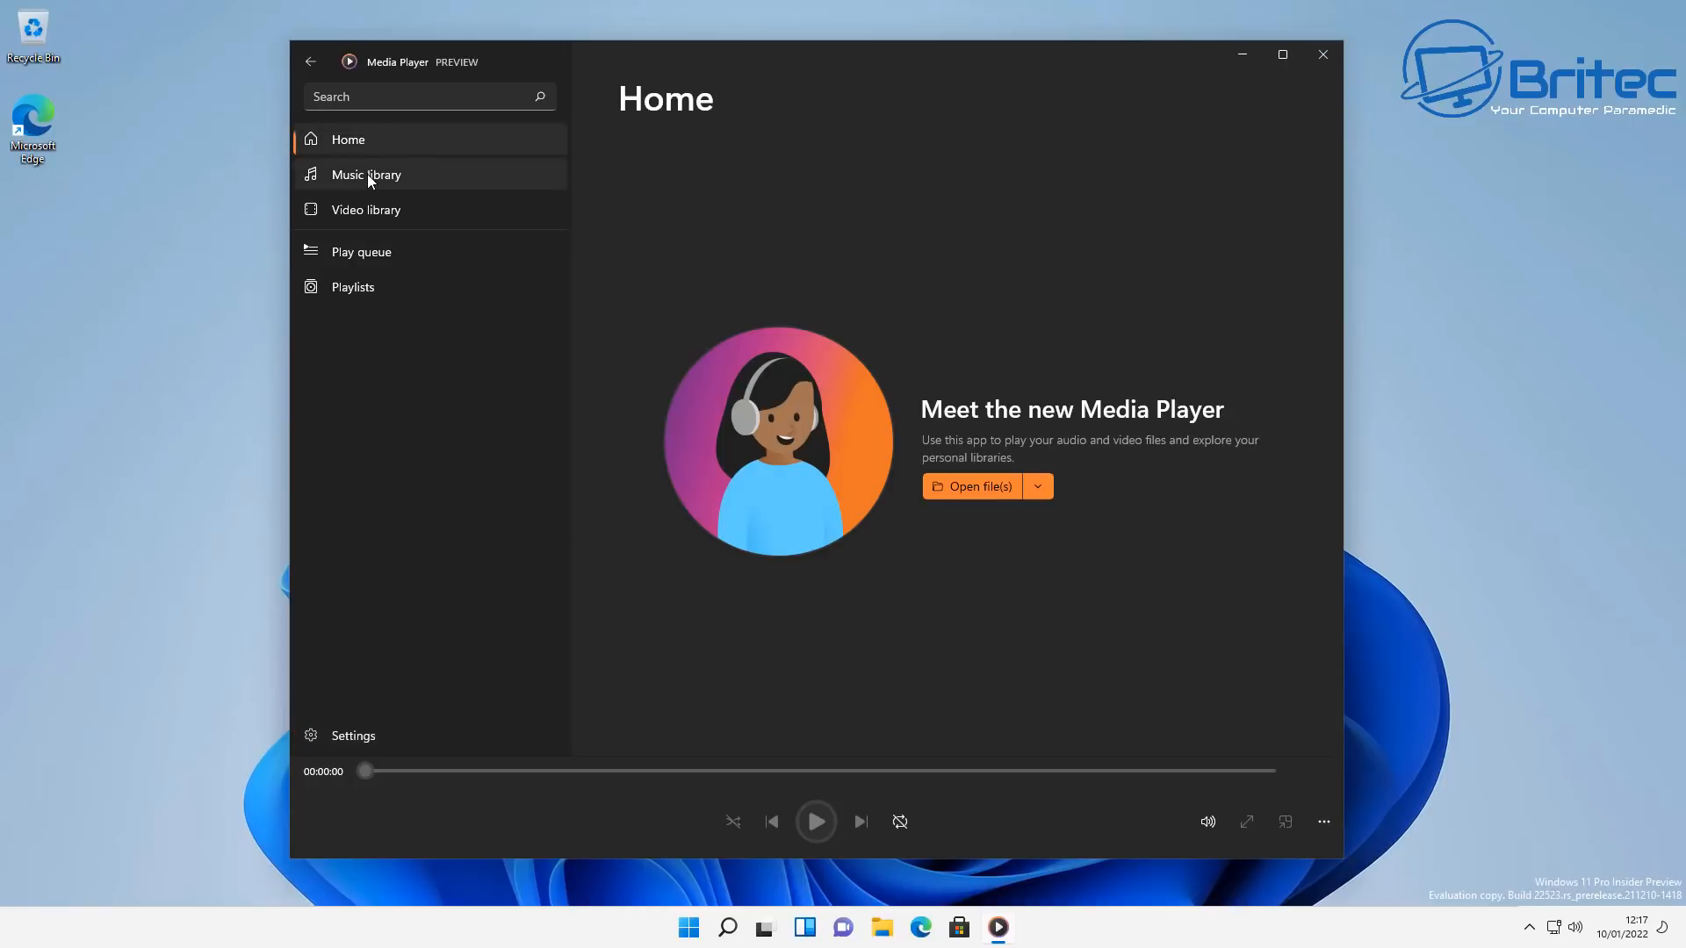
{"action": "left_click", "coordinate": [367, 174]}
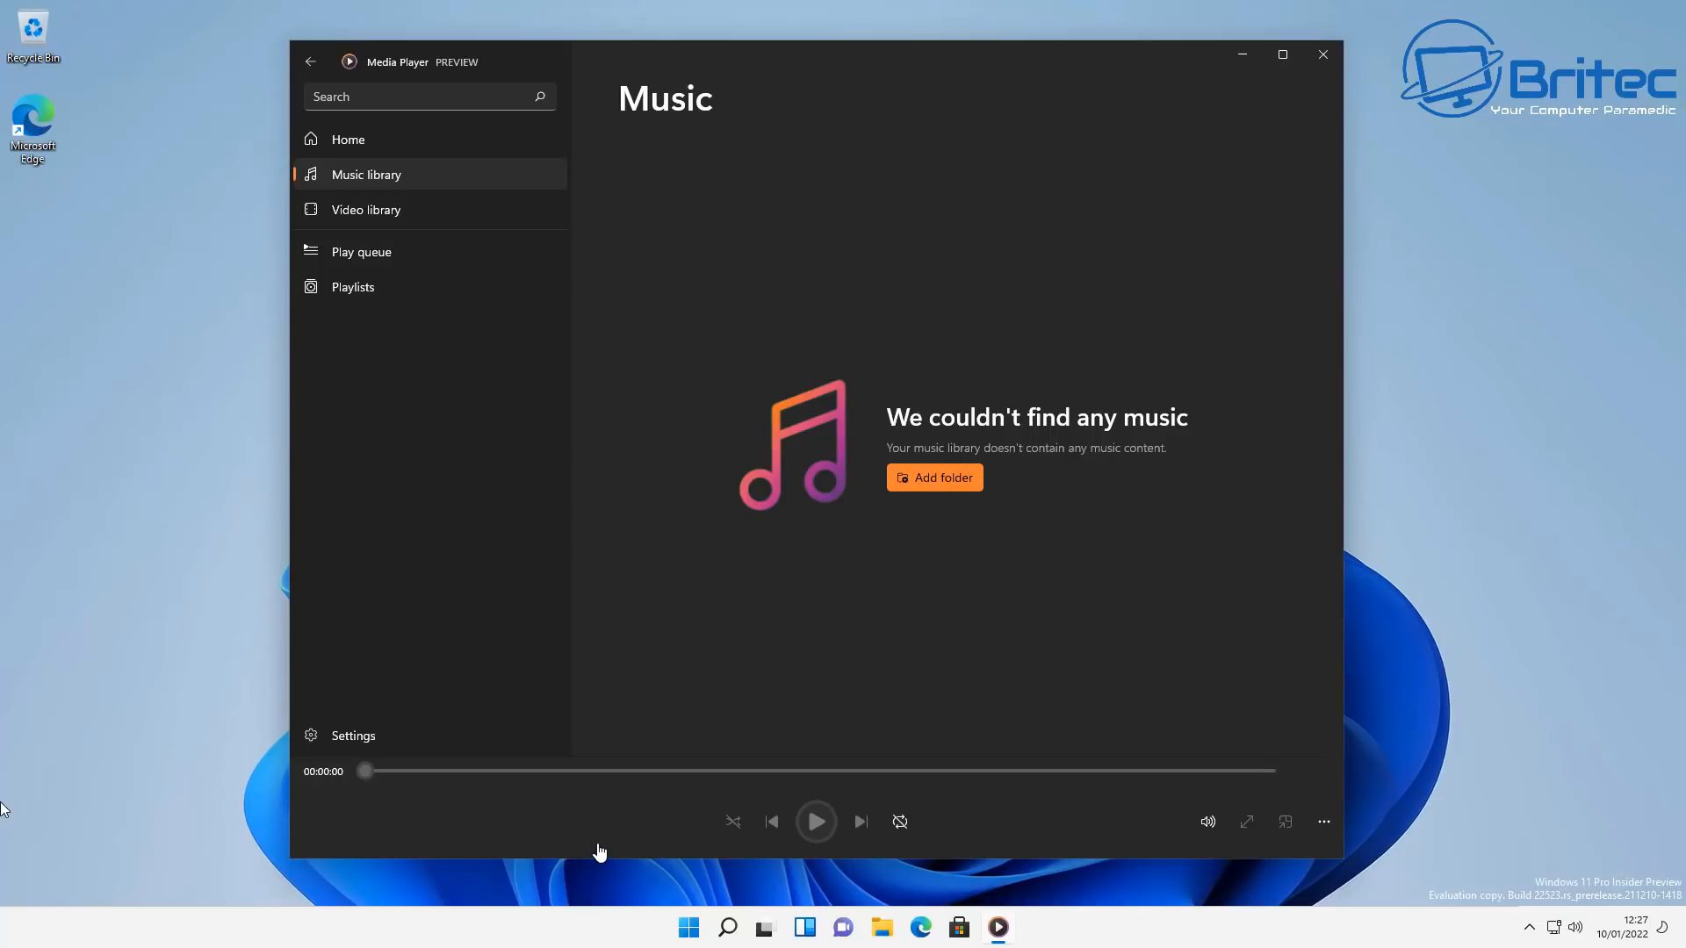
{"action": "left_click", "coordinate": [251, 936]}
{"action": "left_click", "coordinate": [357, 211]}
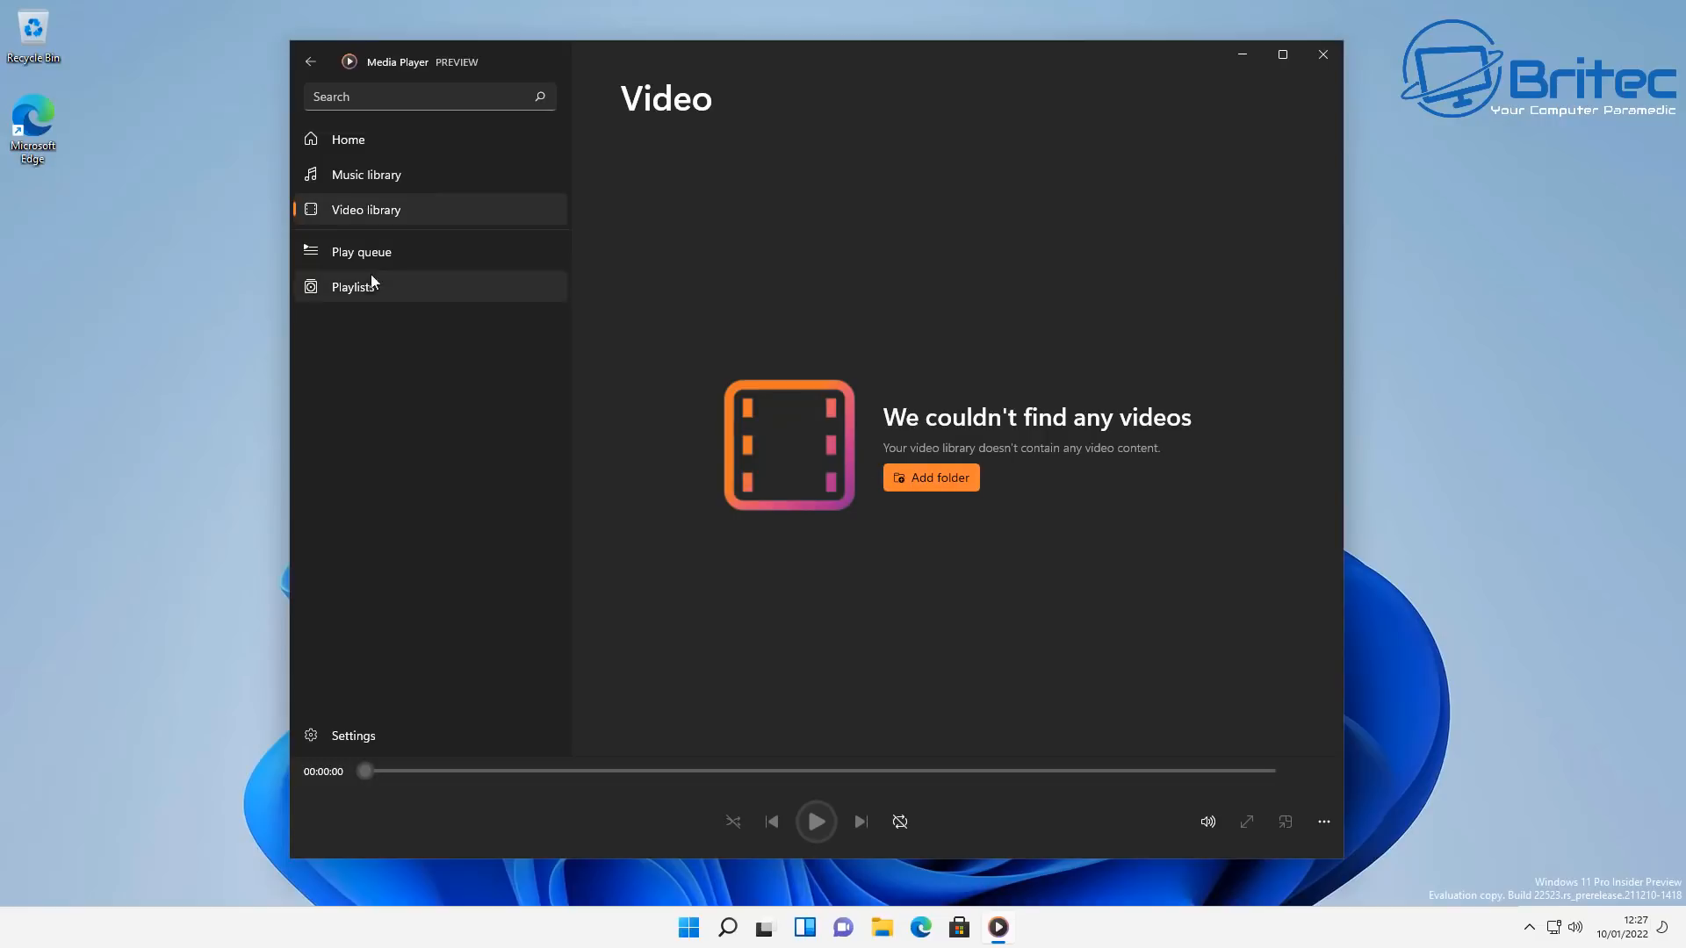
View the Play queue, bring up its add-files dialog and dismiss it, and look at the Playlists and Video library pages
{"action": "left_click", "coordinate": [354, 252]}
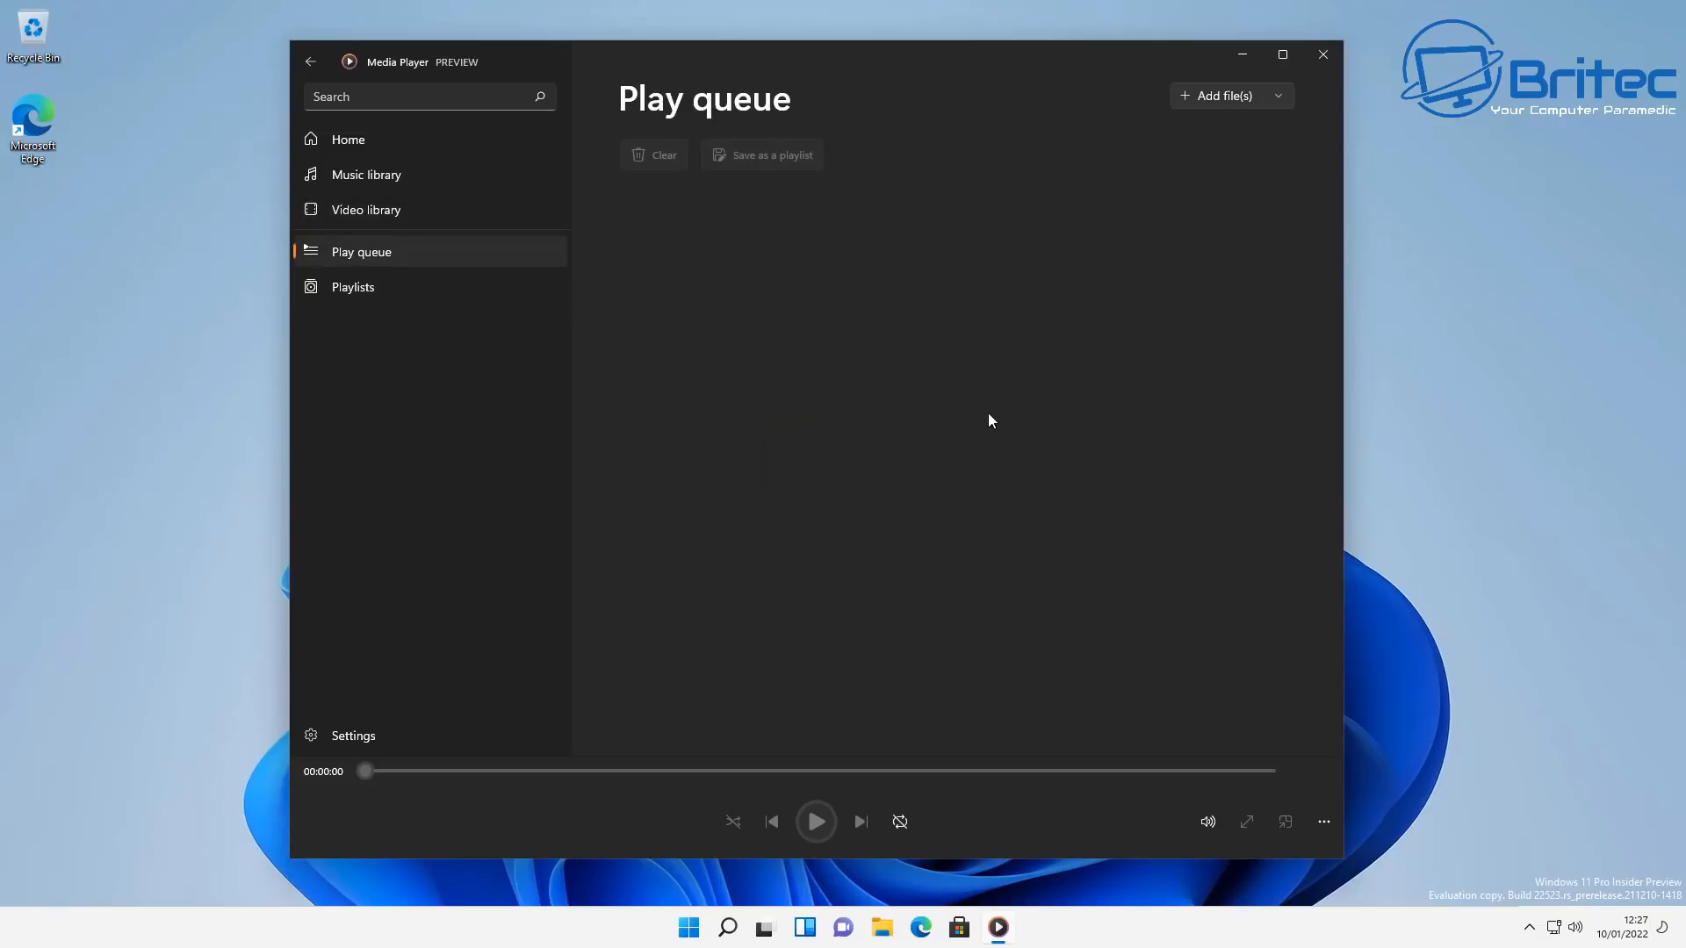
{"action": "left_click", "coordinate": [1197, 95]}
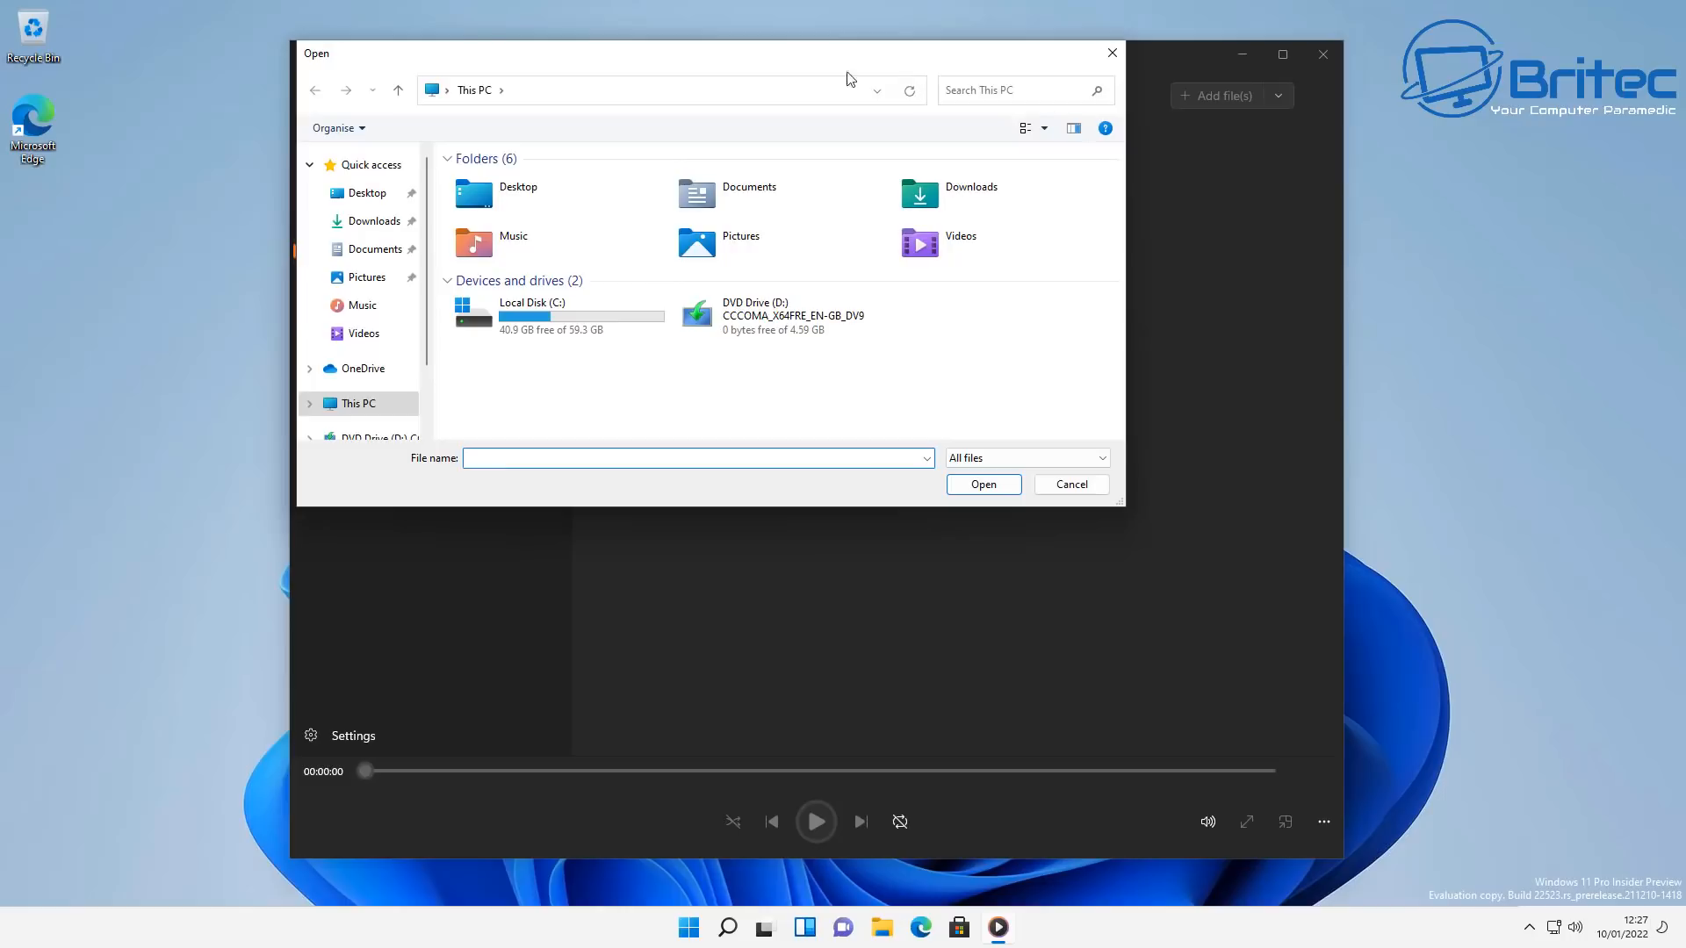
{"action": "mouse_move", "coordinate": [808, 69]}
{"action": "left_mouse_down"}
{"action": "mouse_move", "coordinate": [980, 211]}
{"action": "mouse_move", "coordinate": [936, 214]}
{"action": "left_mouse_up"}
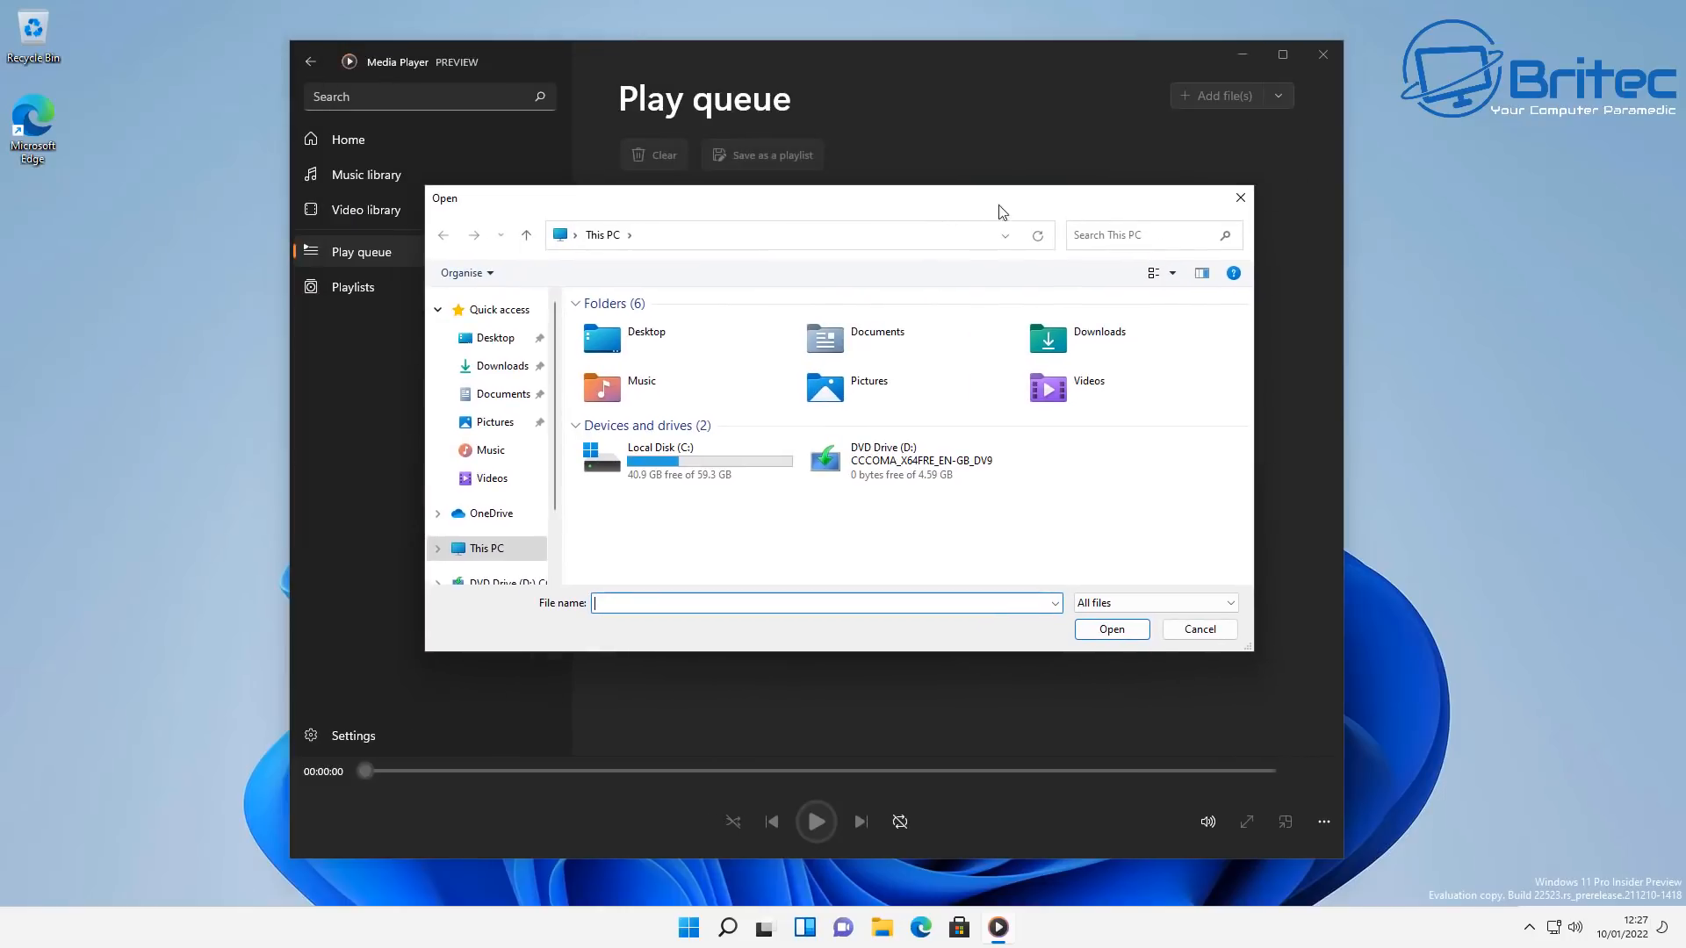
{"action": "left_click", "coordinate": [1241, 197]}
{"action": "left_click", "coordinate": [351, 287]}
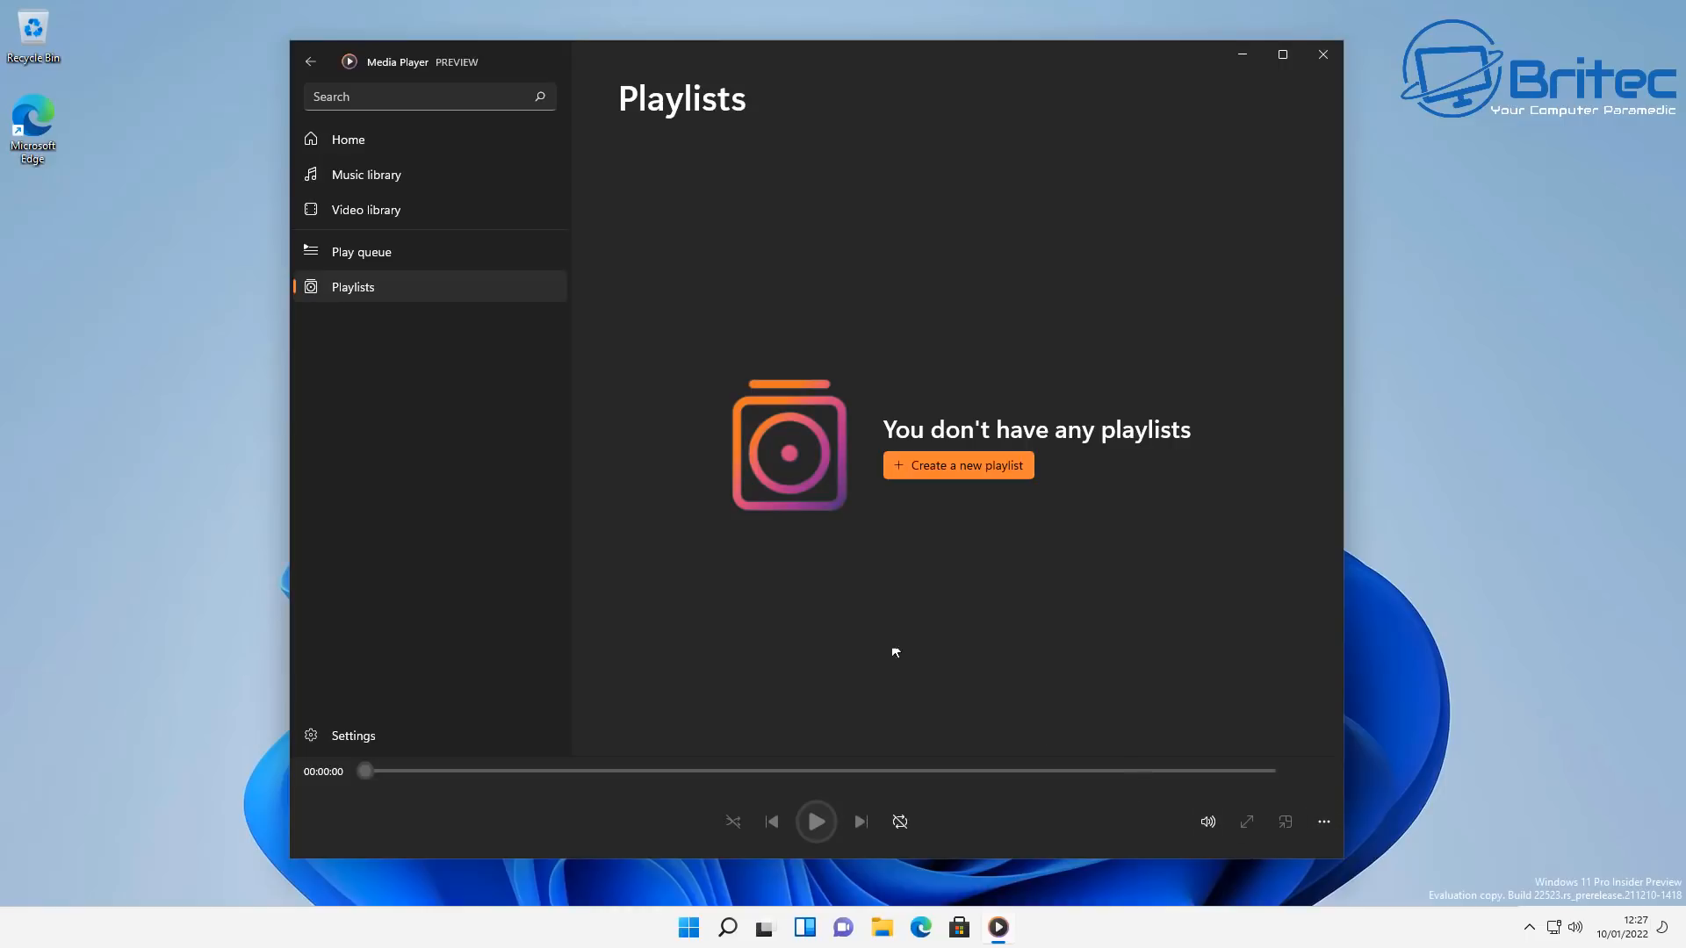
{"action": "left_click", "coordinate": [376, 211]}
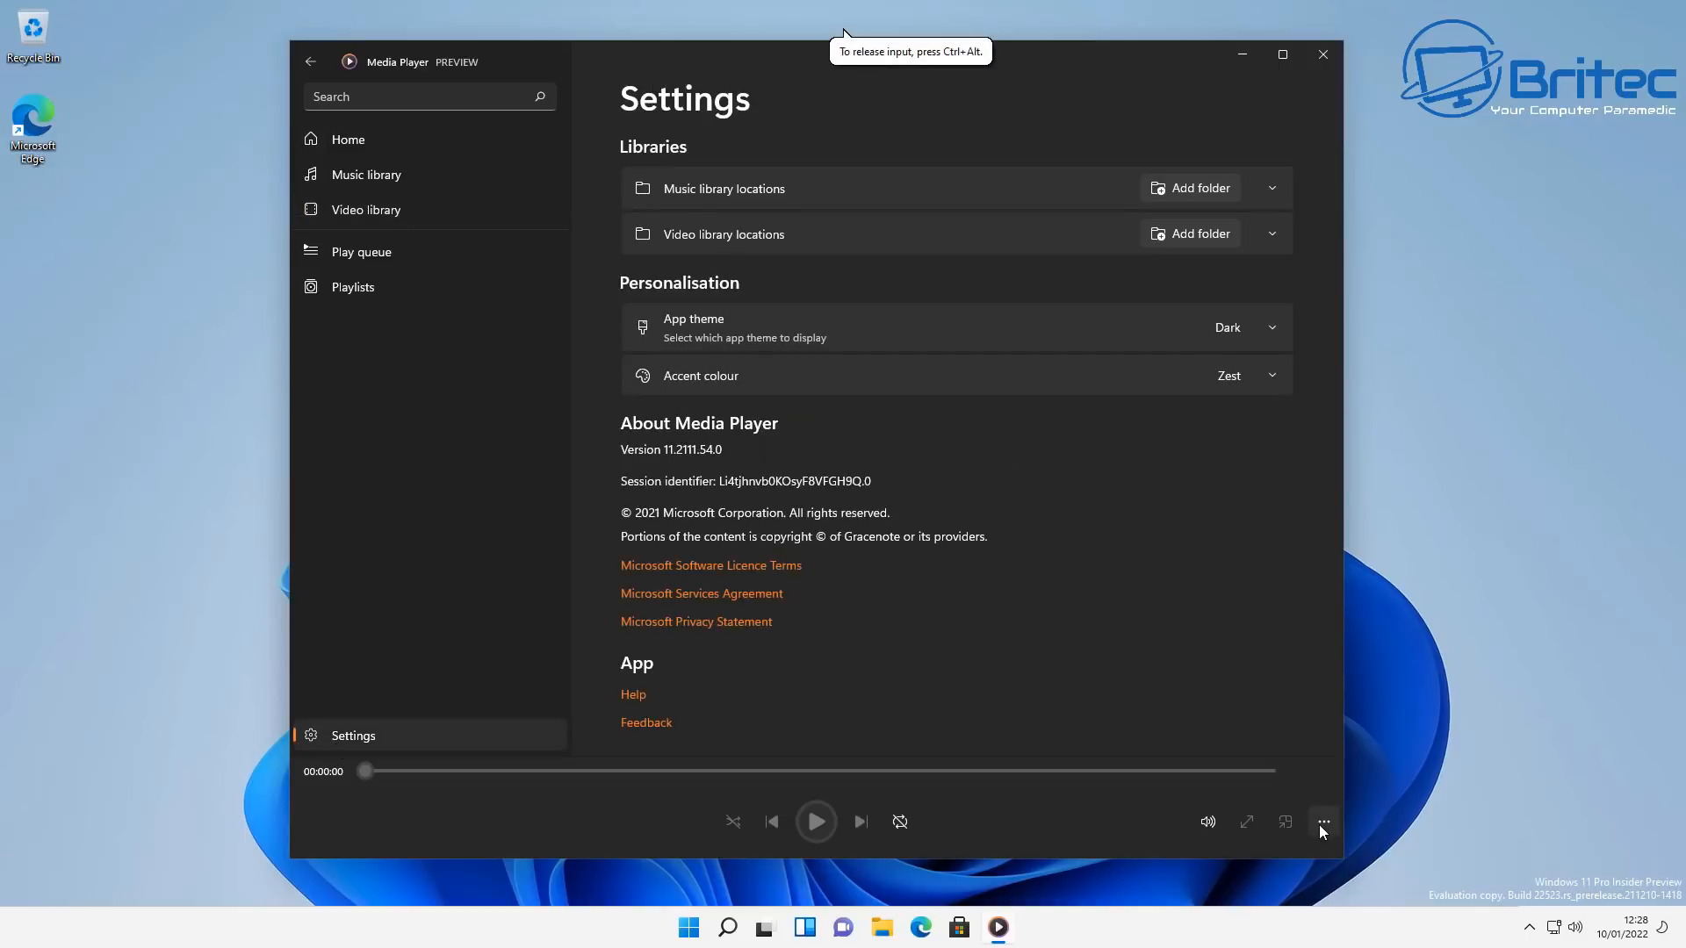
Show the additional playback options, dismiss them, and close Media Player
{"action": "left_click", "coordinate": [1323, 822]}
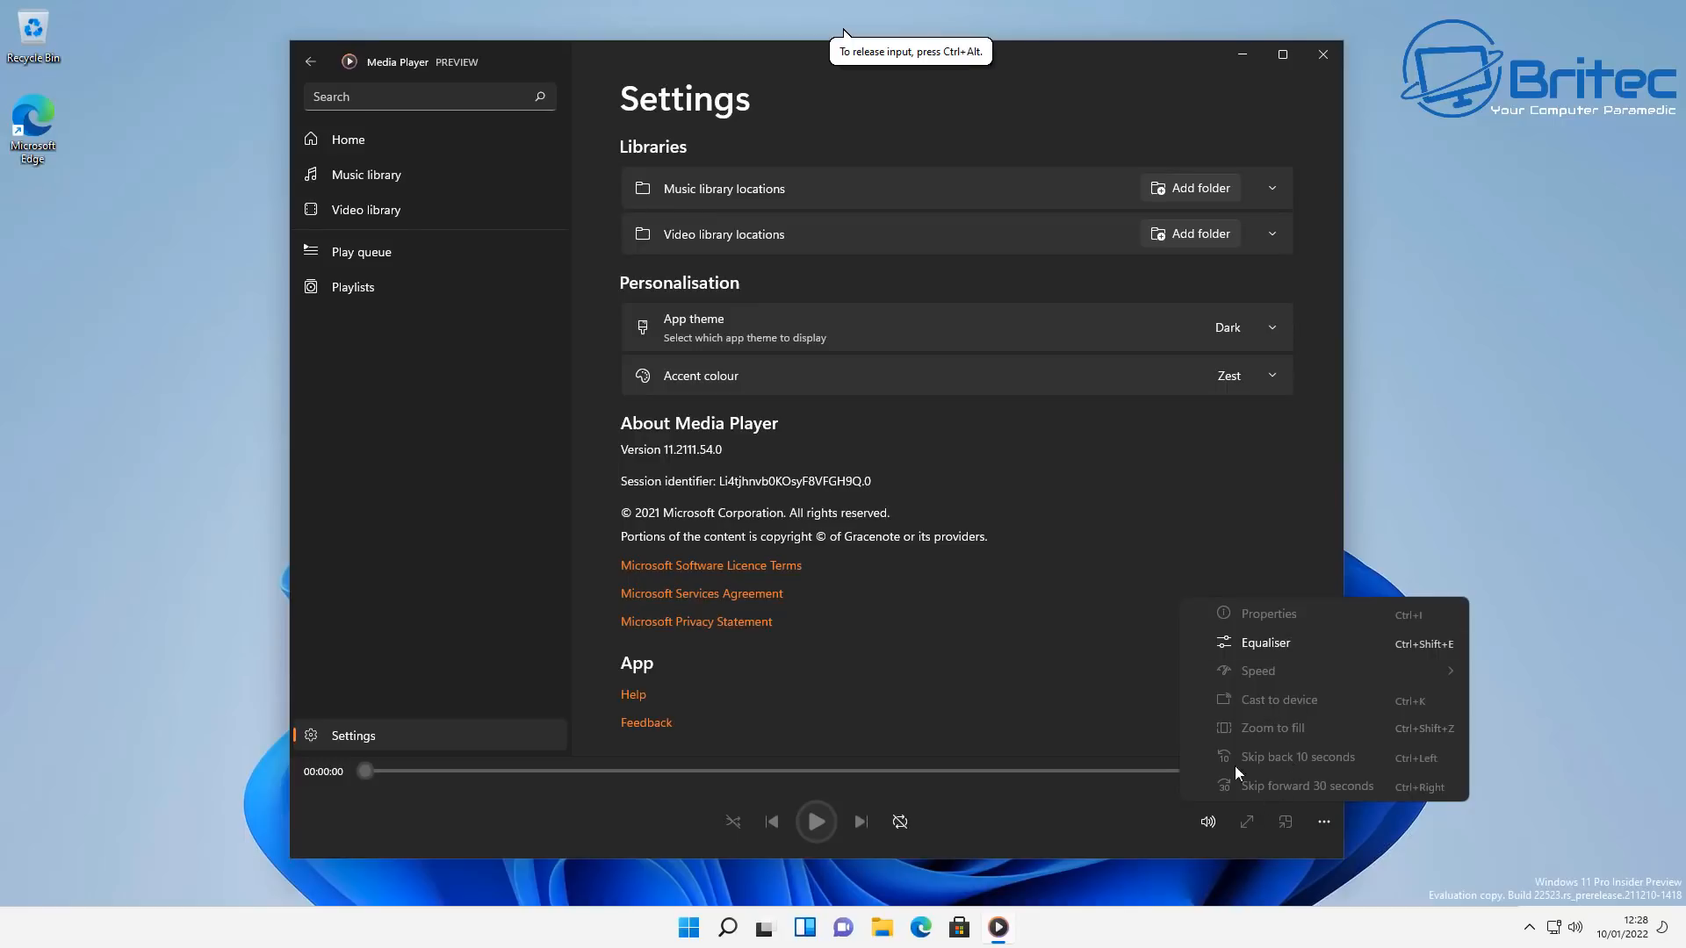
{"action": "left_click", "coordinate": [1066, 825]}
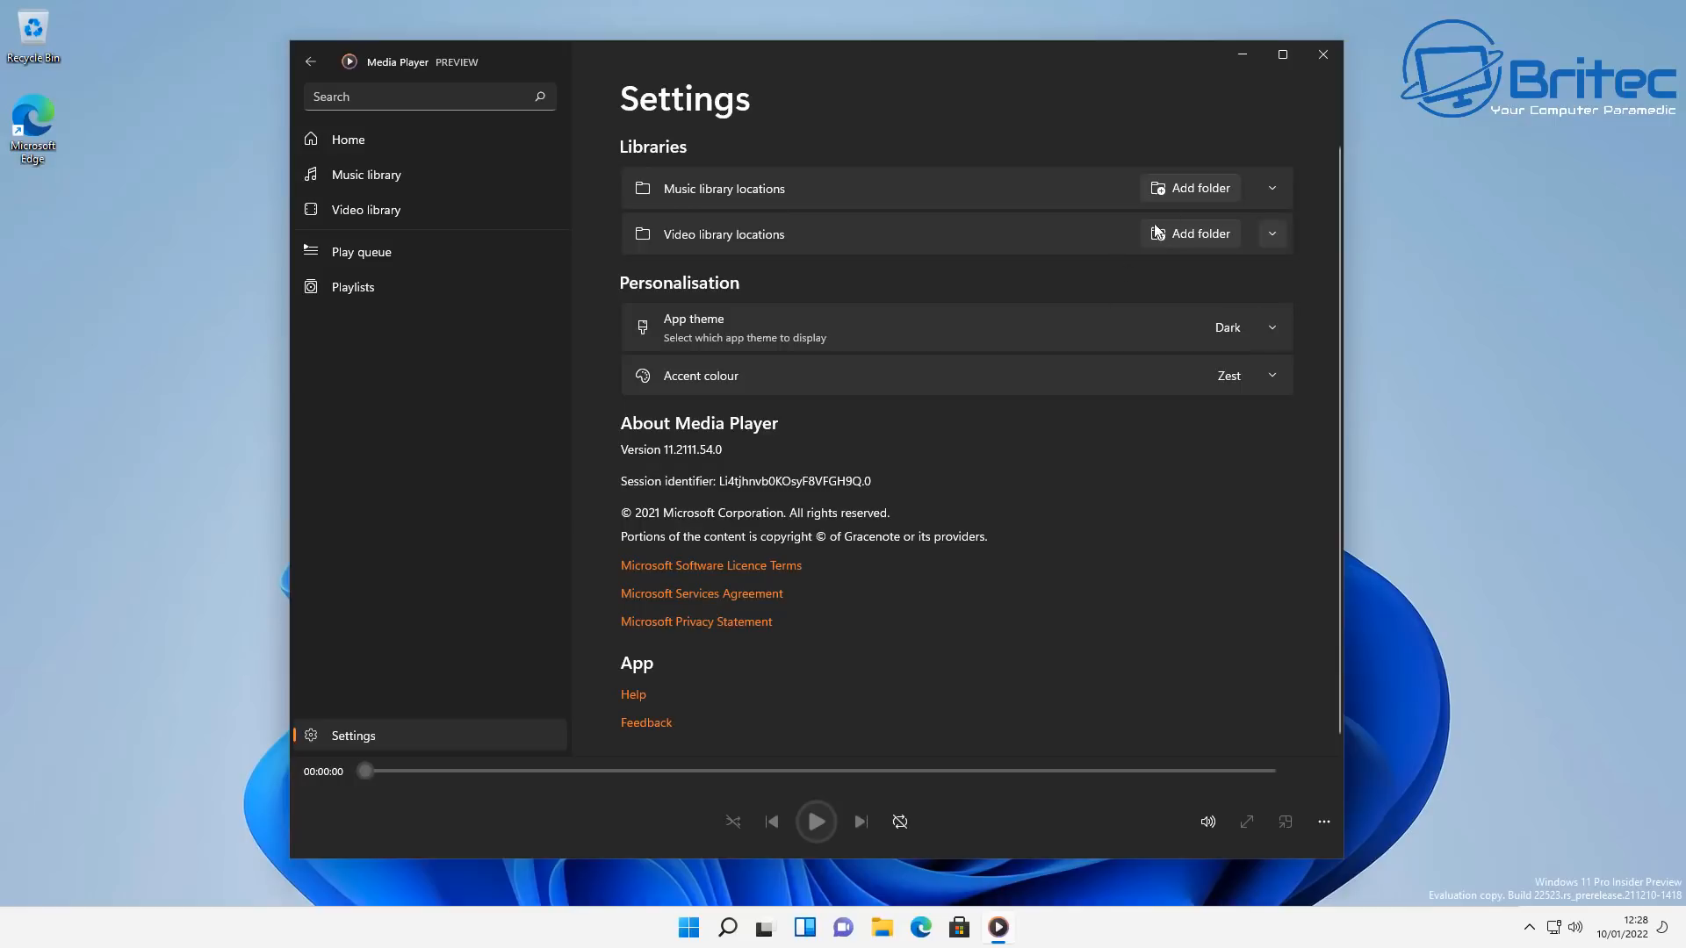
{"action": "left_click", "coordinate": [1323, 56]}
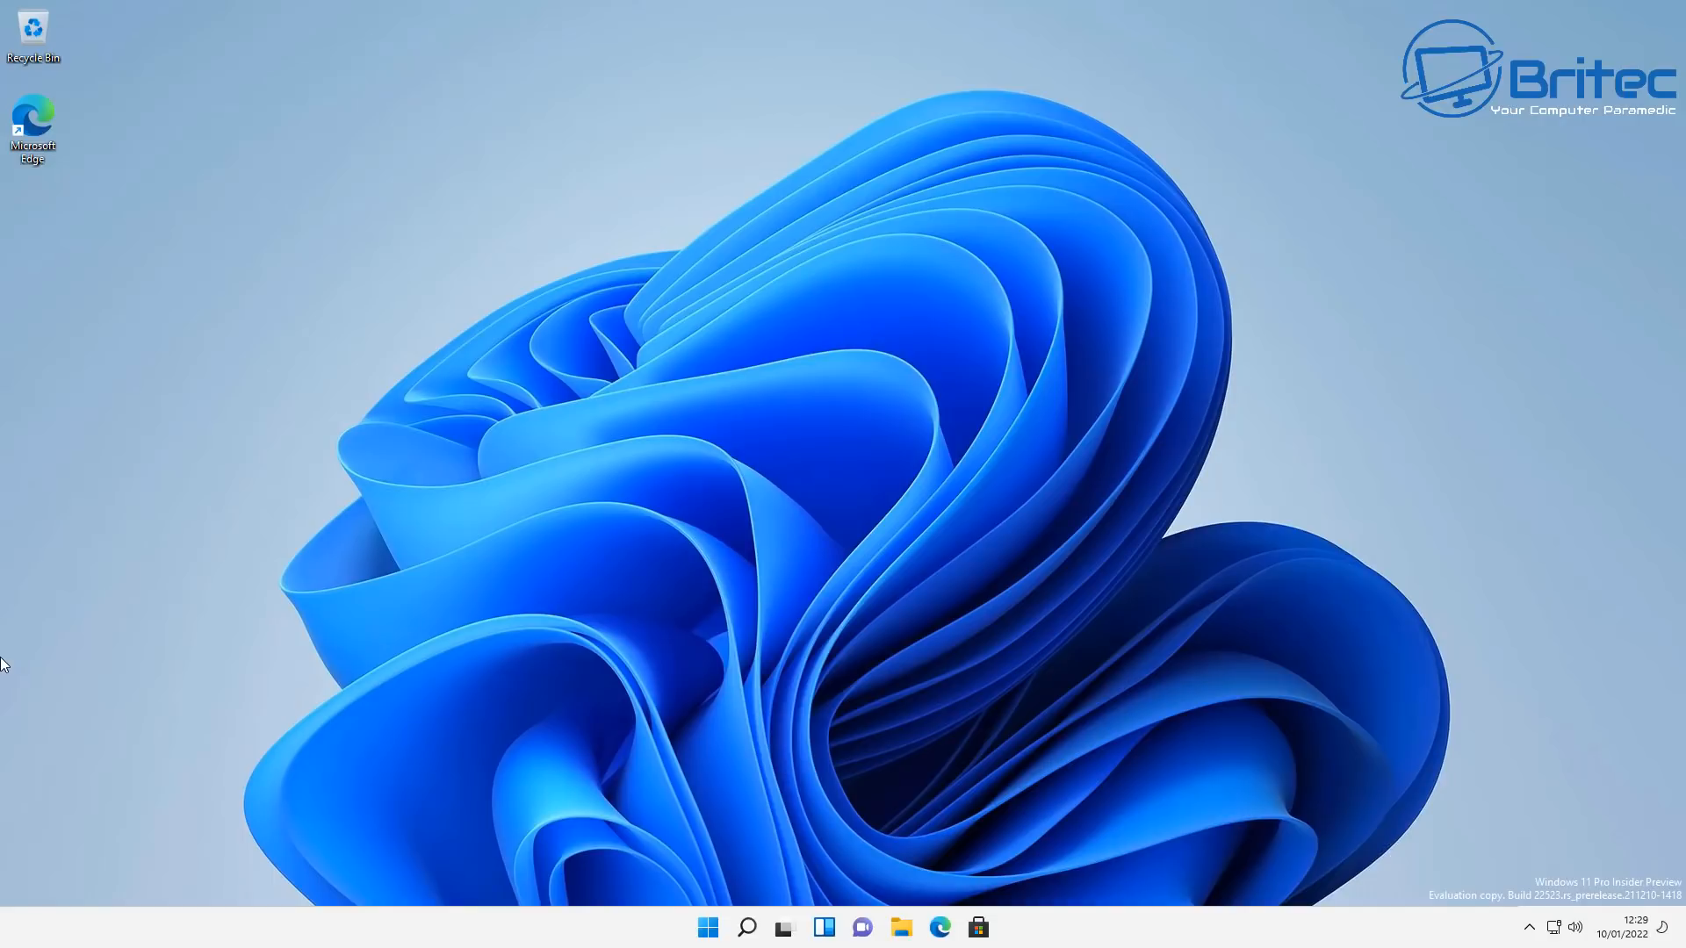
Open Windows Settings and go to the Media Player entry under Default apps
{"action": "left_click", "coordinate": [711, 928]}
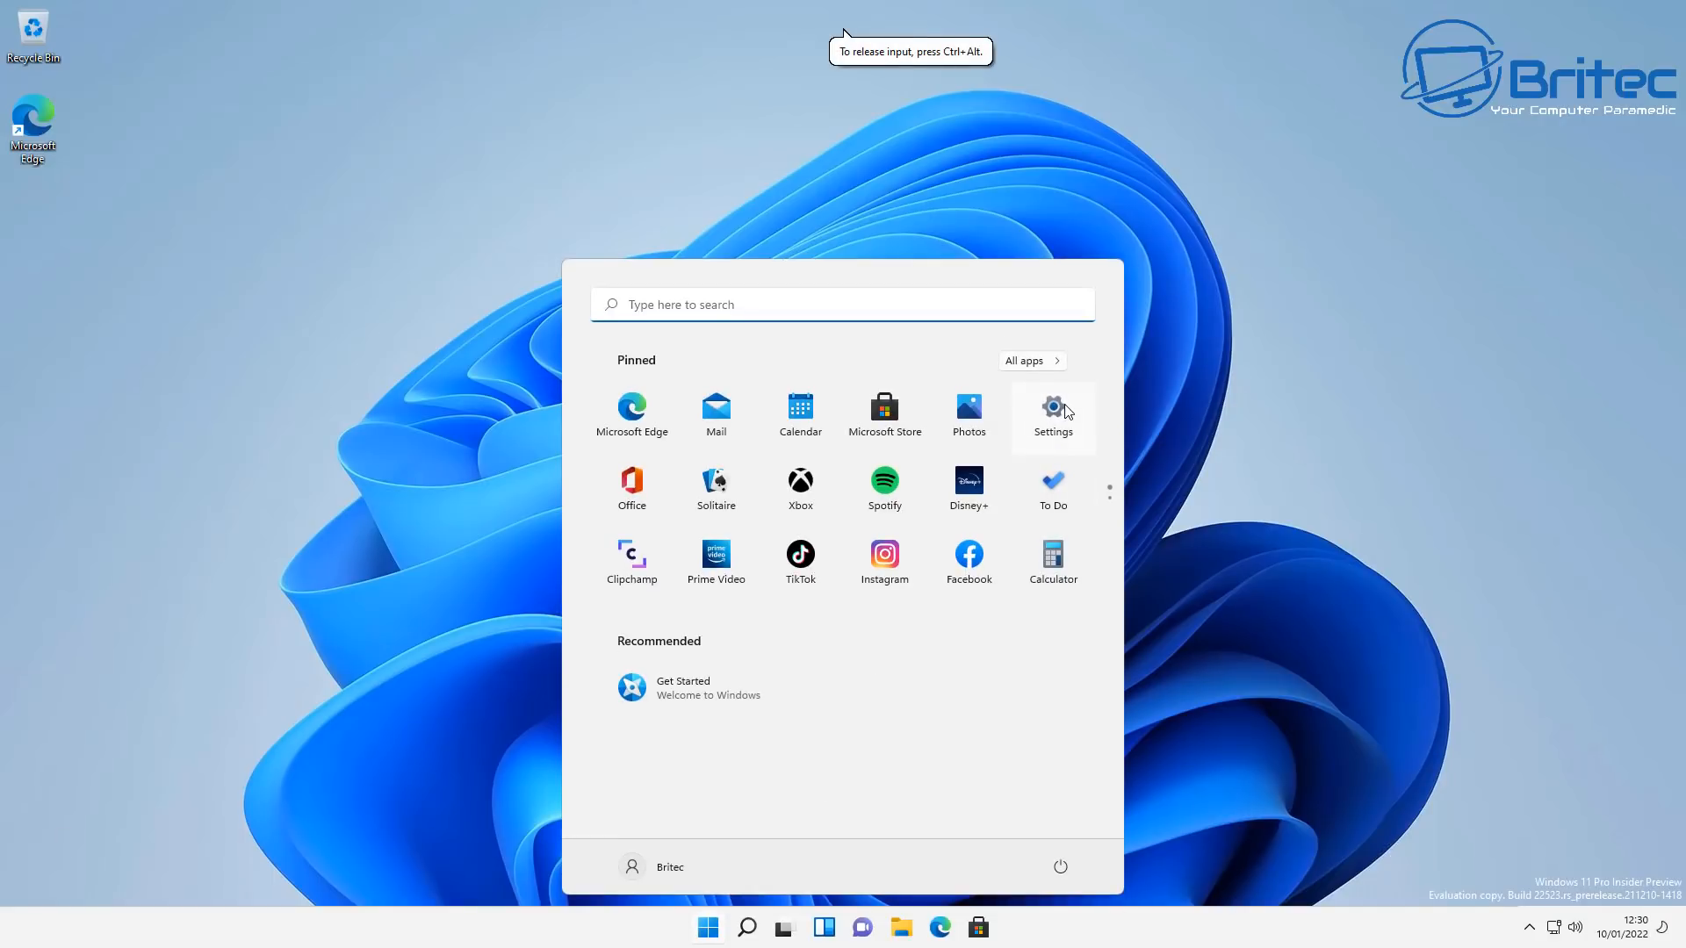
{"action": "left_click", "coordinate": [1065, 409]}
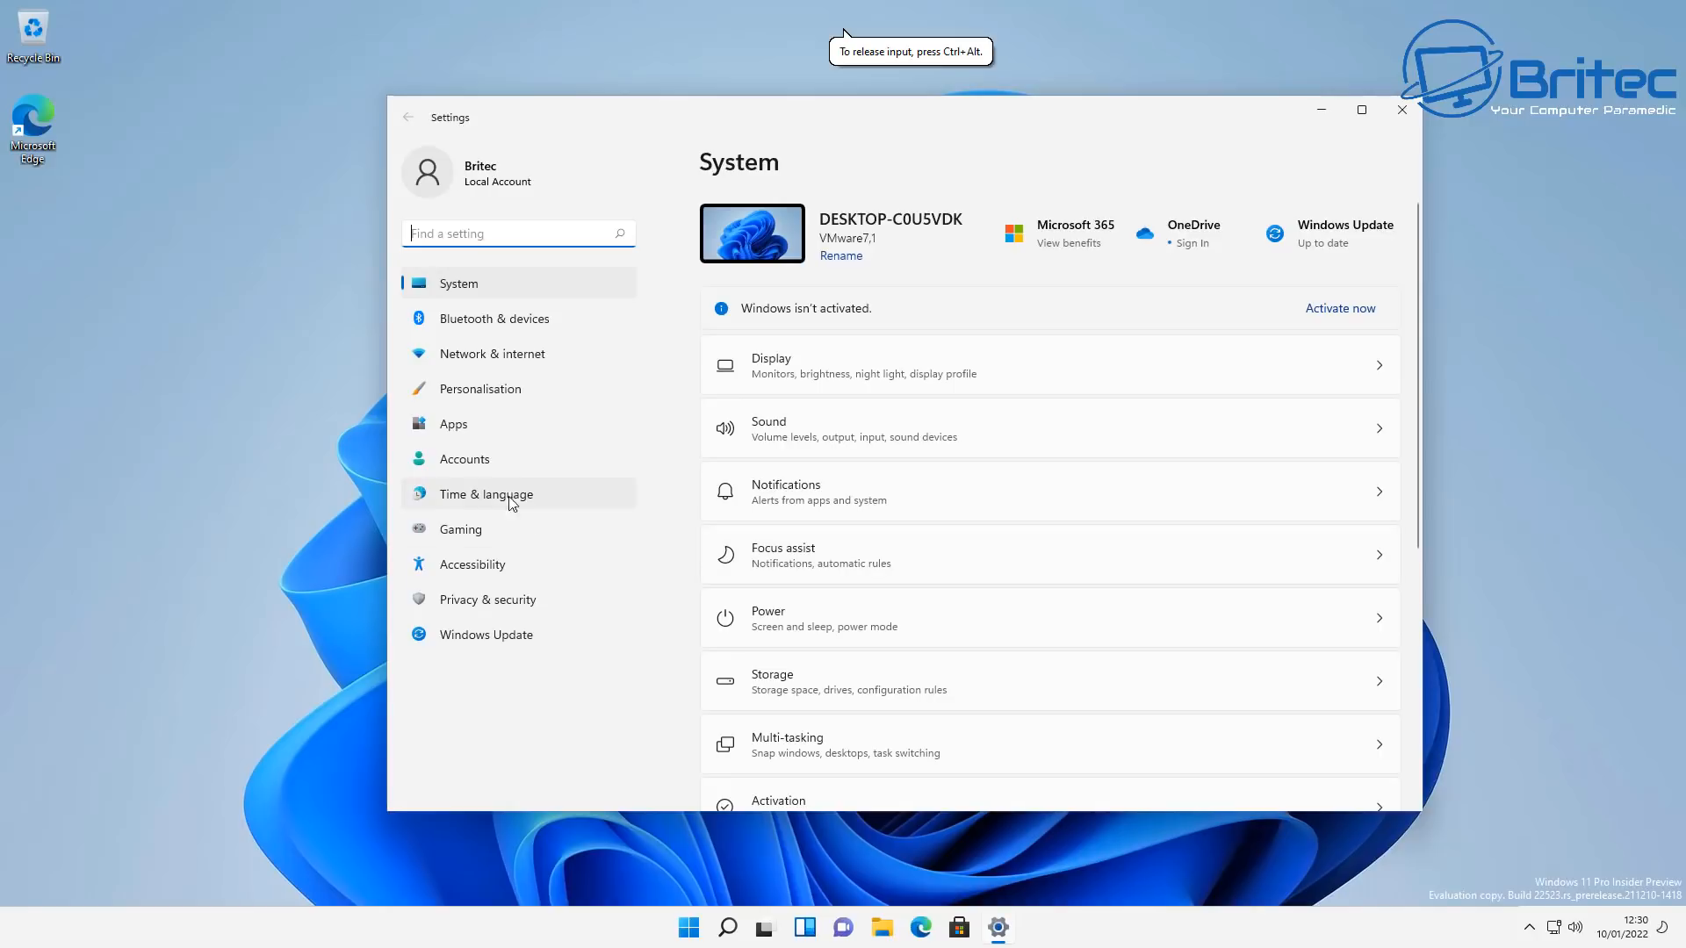
{"action": "left_click", "coordinate": [454, 425]}
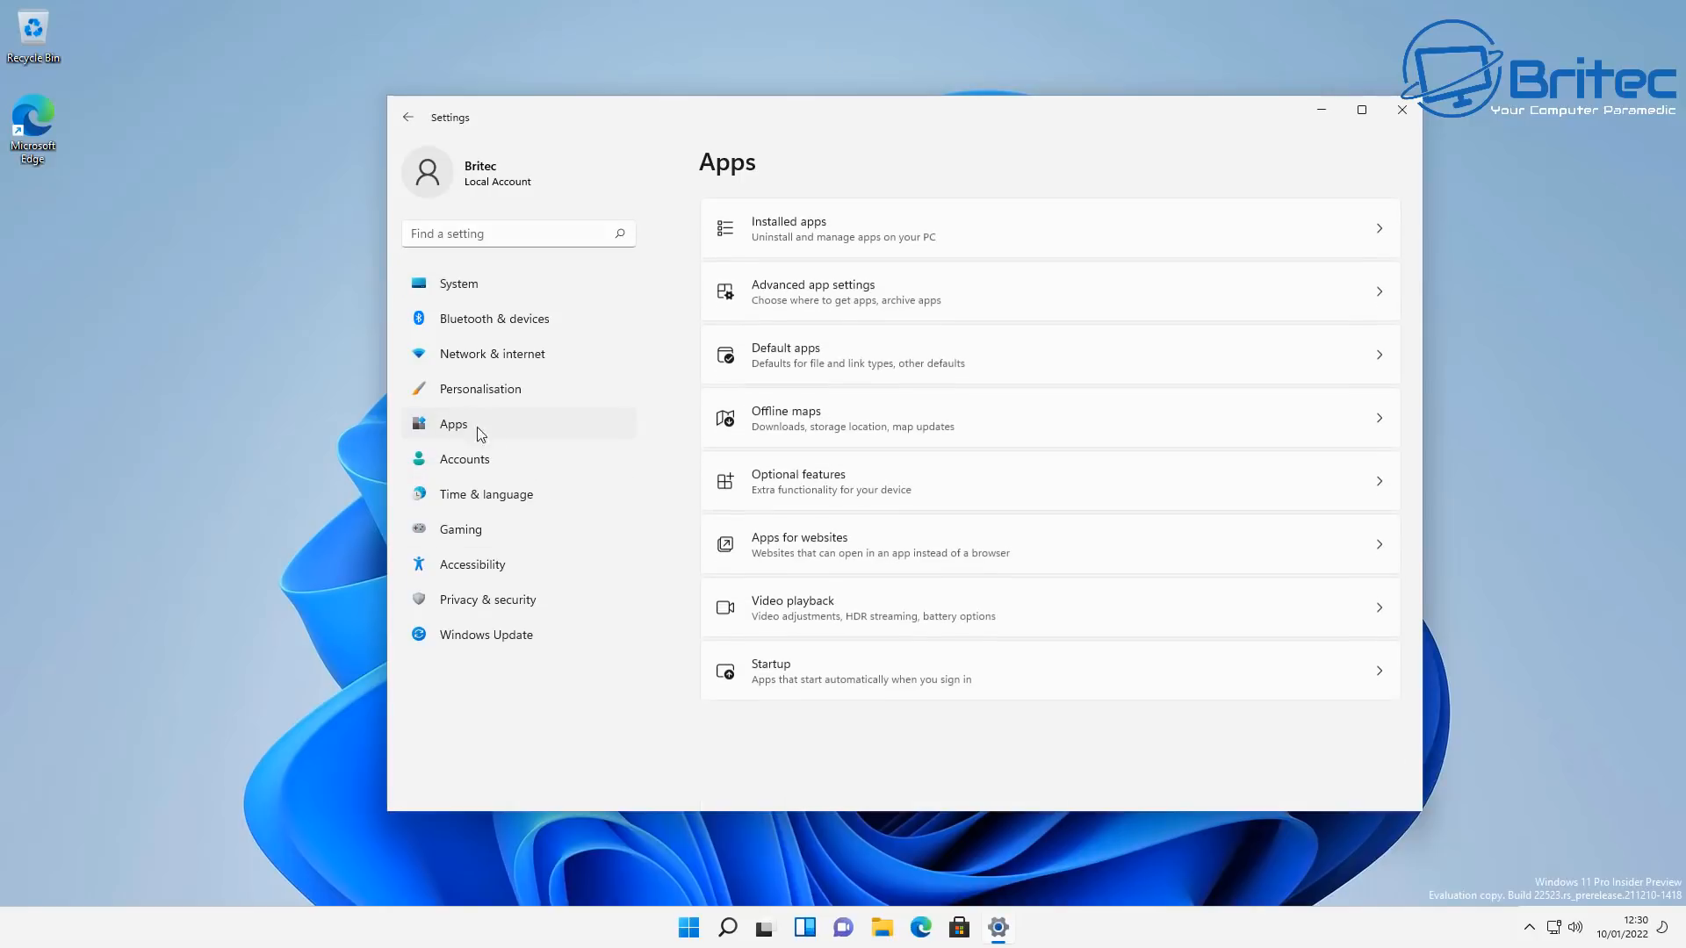
{"action": "left_click", "coordinate": [848, 364]}
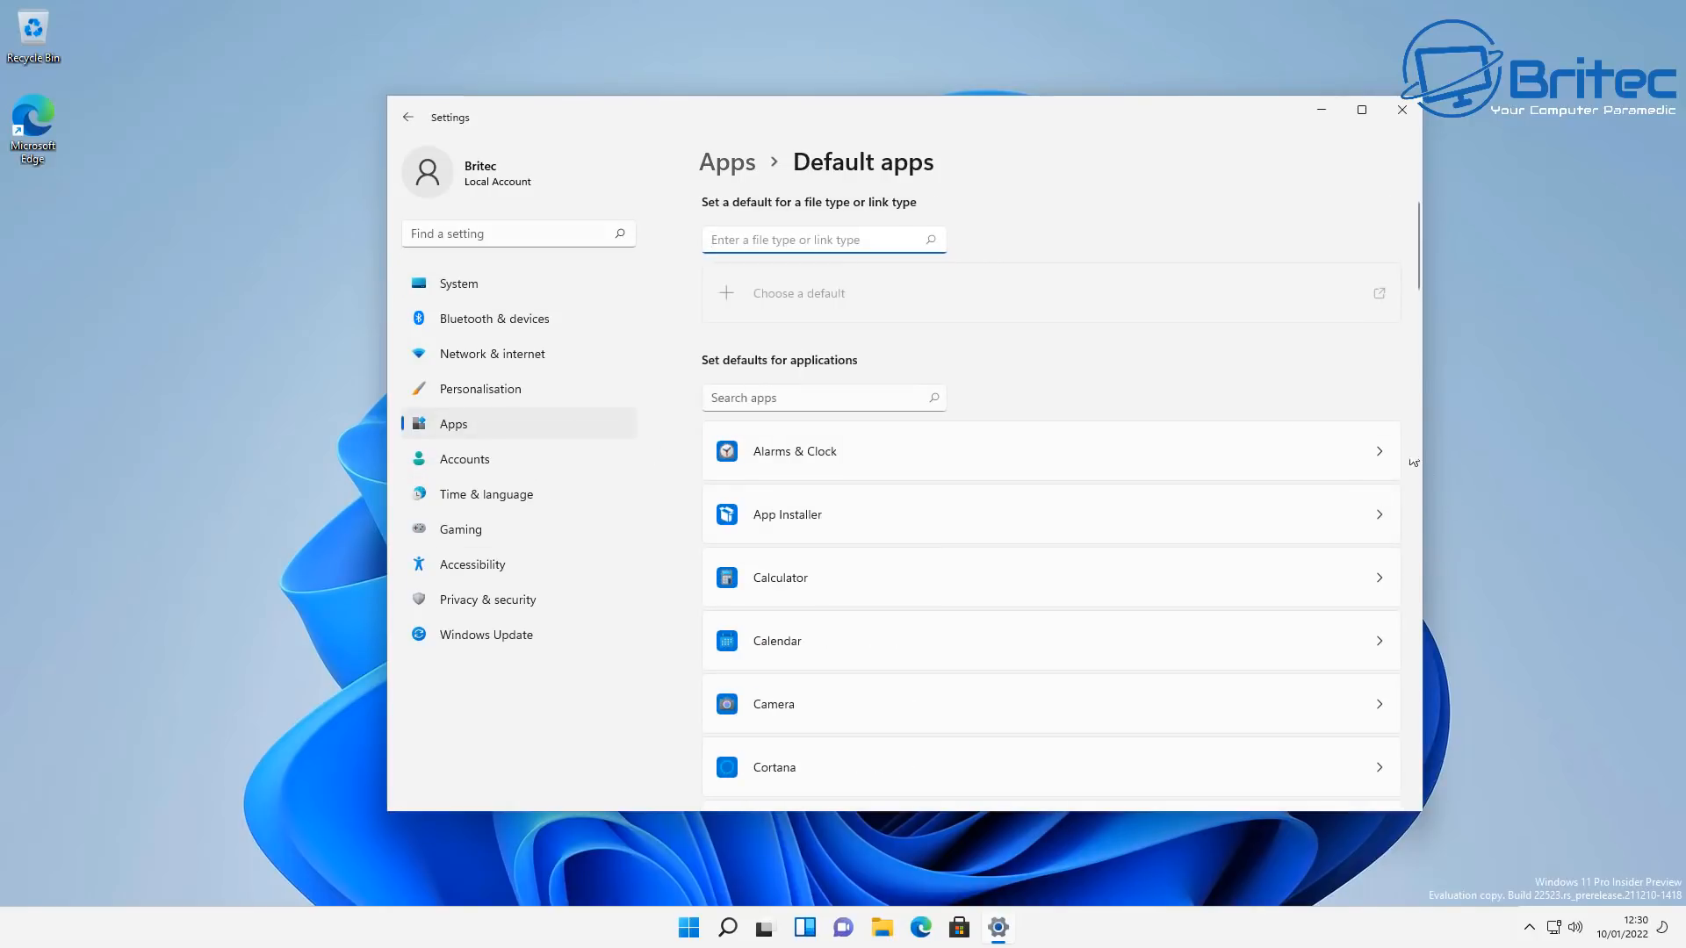
{"action": "left_click_drag", "start_coordinate": [1418, 264], "coordinate": [1415, 381]}
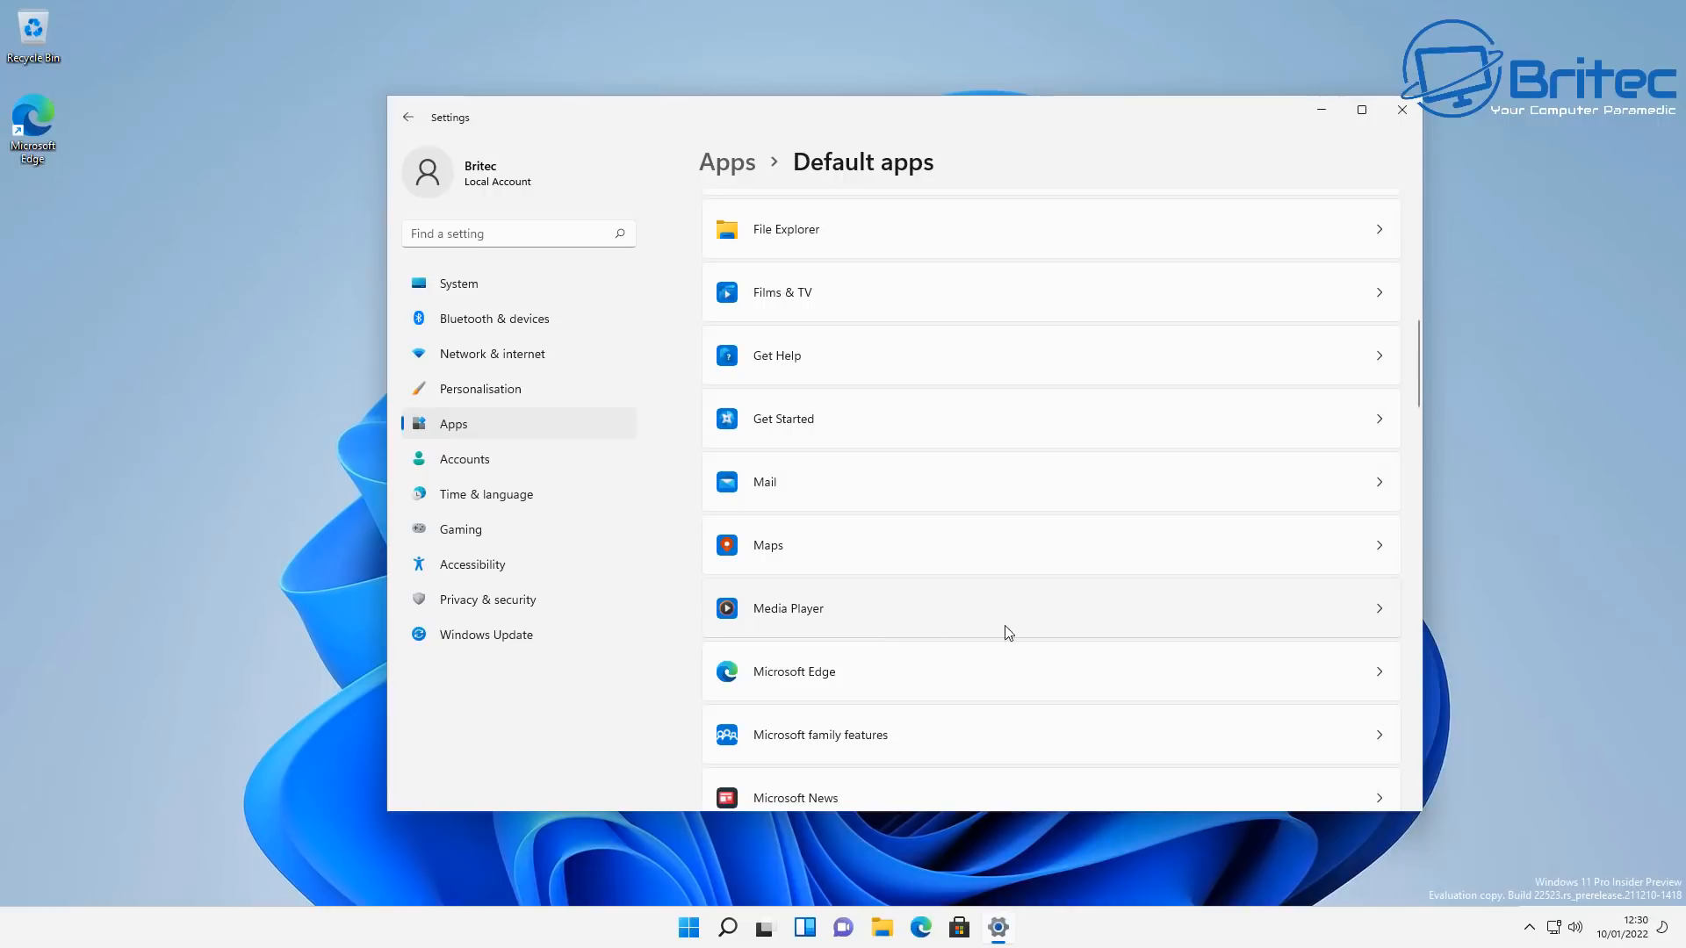
{"action": "left_click", "coordinate": [1111, 625]}
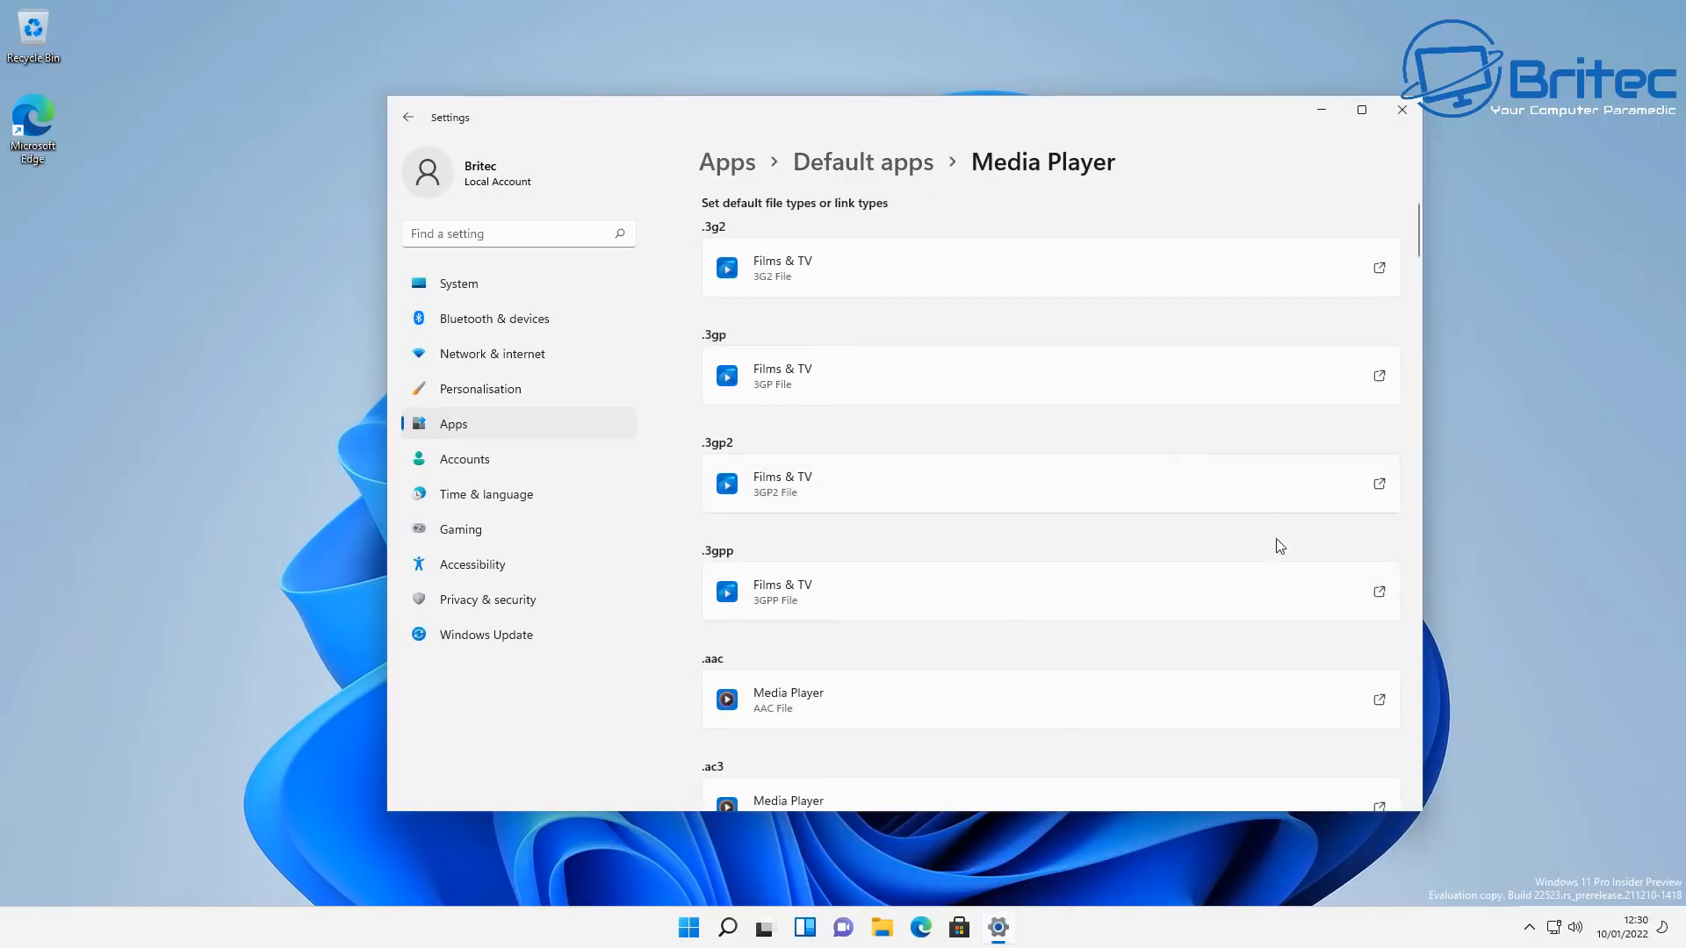
Review the default app assigned to each file type that Media Player can open
{"action": "scroll", "coordinate": [1283, 571], "scroll_direction": "down", "scroll_amount": 5}
{"action": "scroll", "coordinate": [1284, 573], "scroll_direction": "down", "scroll_amount": 6}
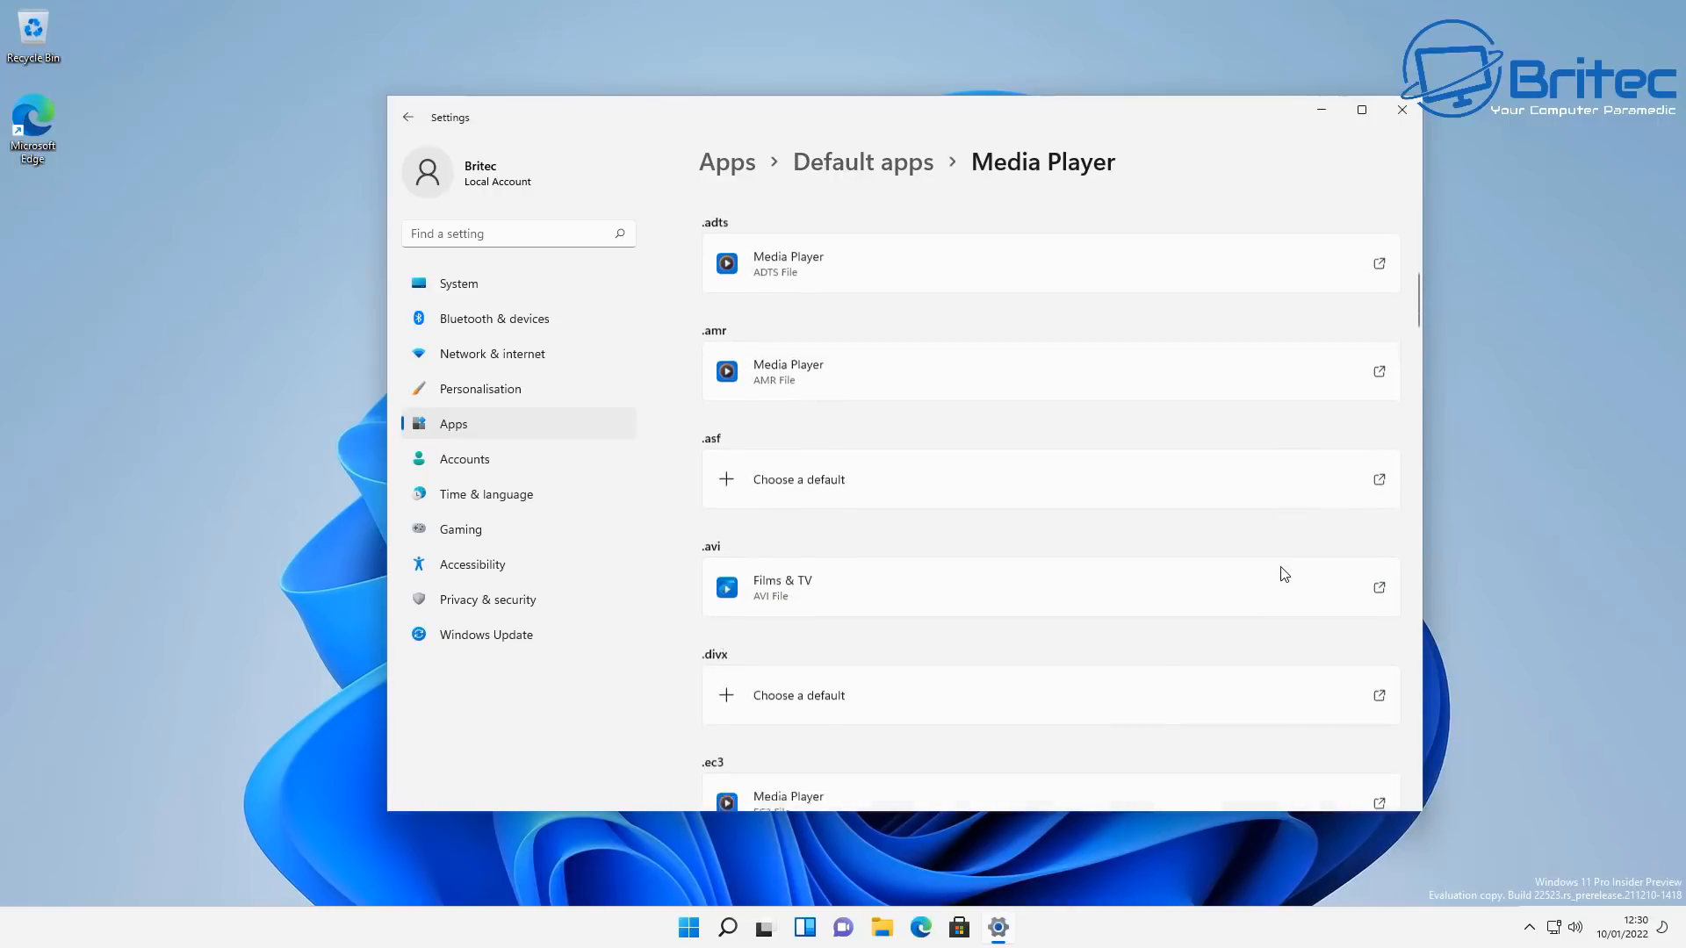
{"action": "scroll", "coordinate": [1284, 574], "scroll_direction": "down", "scroll_amount": 6}
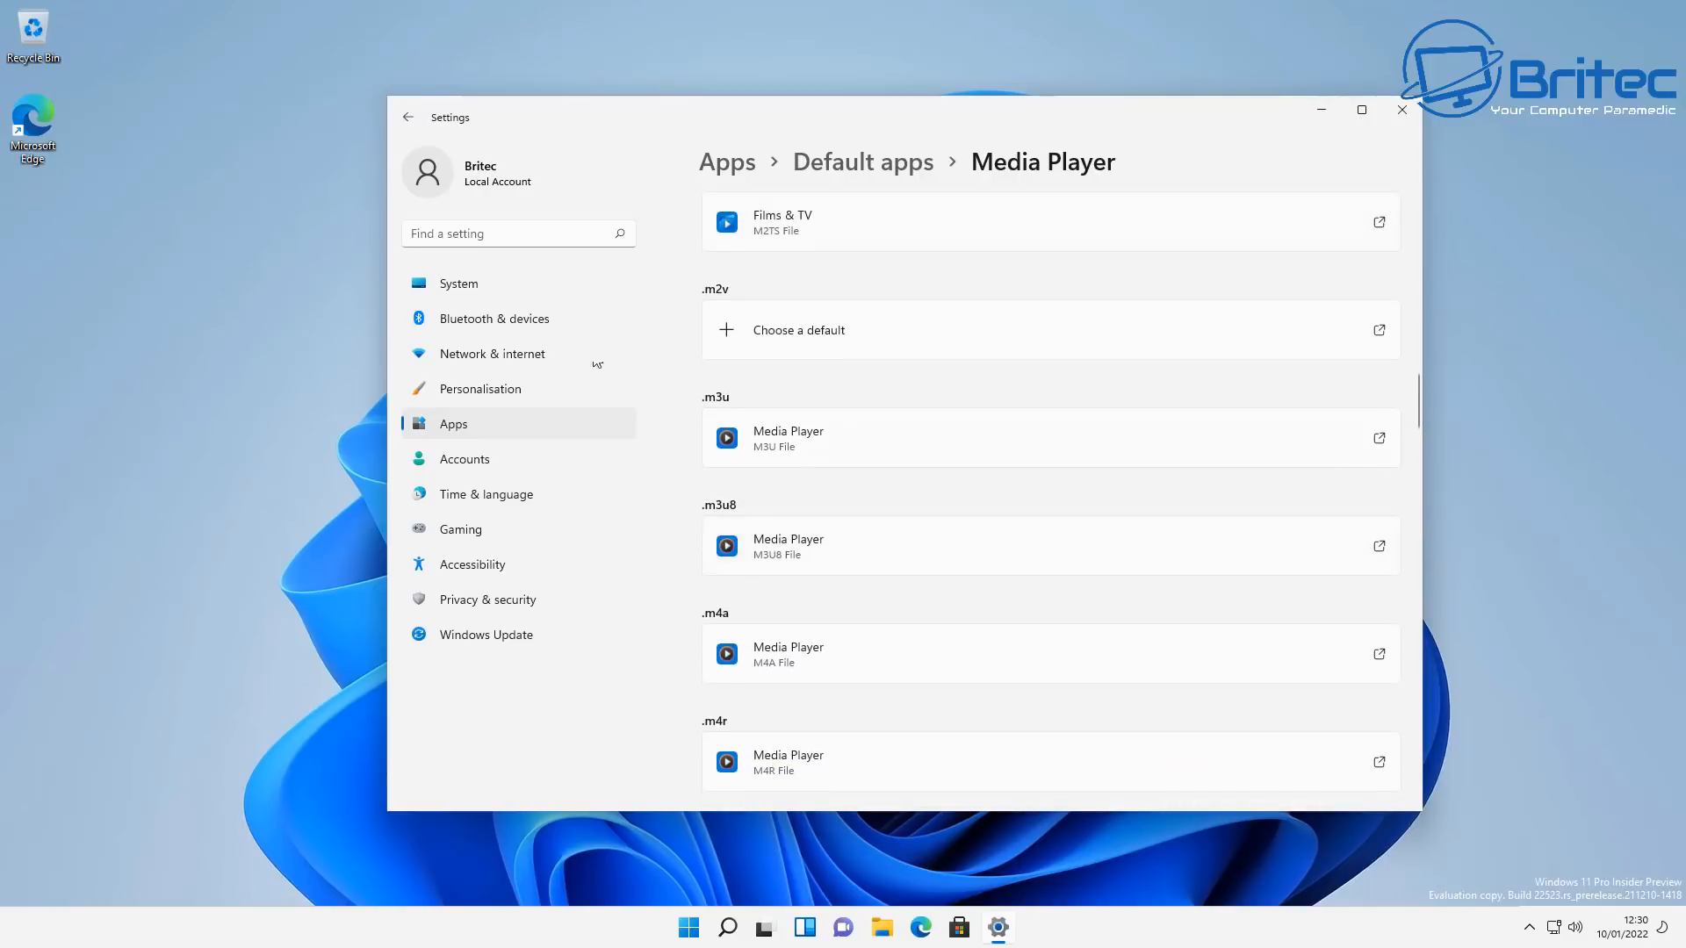
Return to the Default apps list, look through the other applications, and close Settings
{"action": "left_click", "coordinate": [409, 116]}
{"action": "scroll", "coordinate": [1019, 654], "scroll_direction": "down", "scroll_amount": 15}
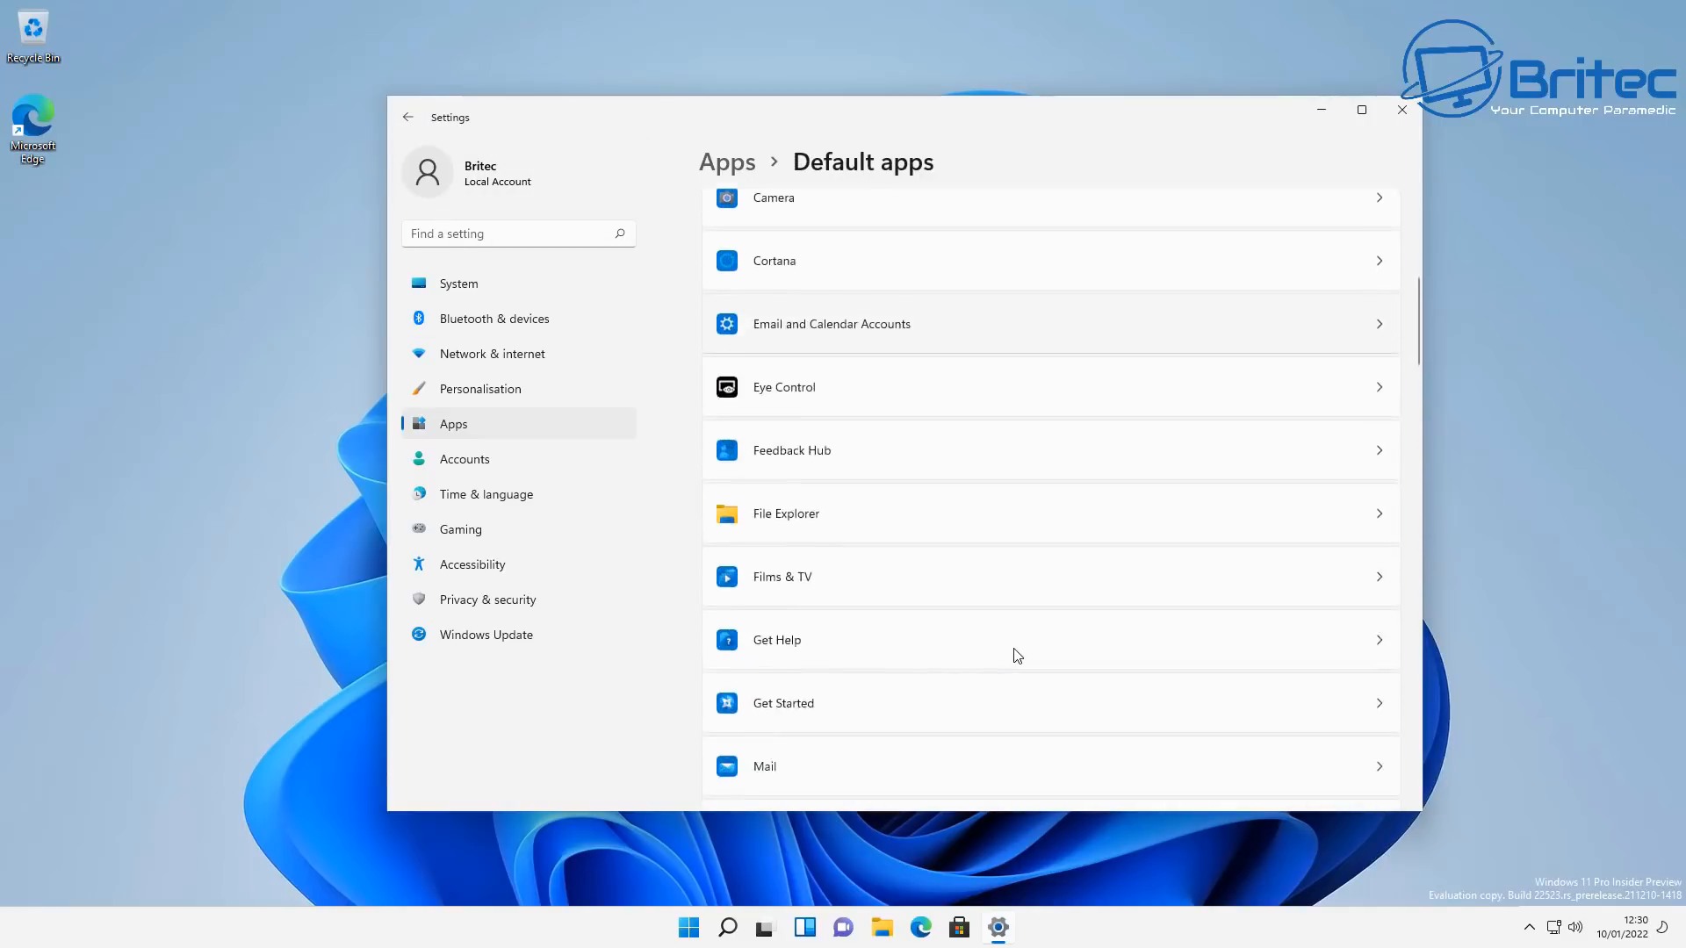
{"action": "scroll", "coordinate": [1017, 655], "scroll_direction": "down", "scroll_amount": 6}
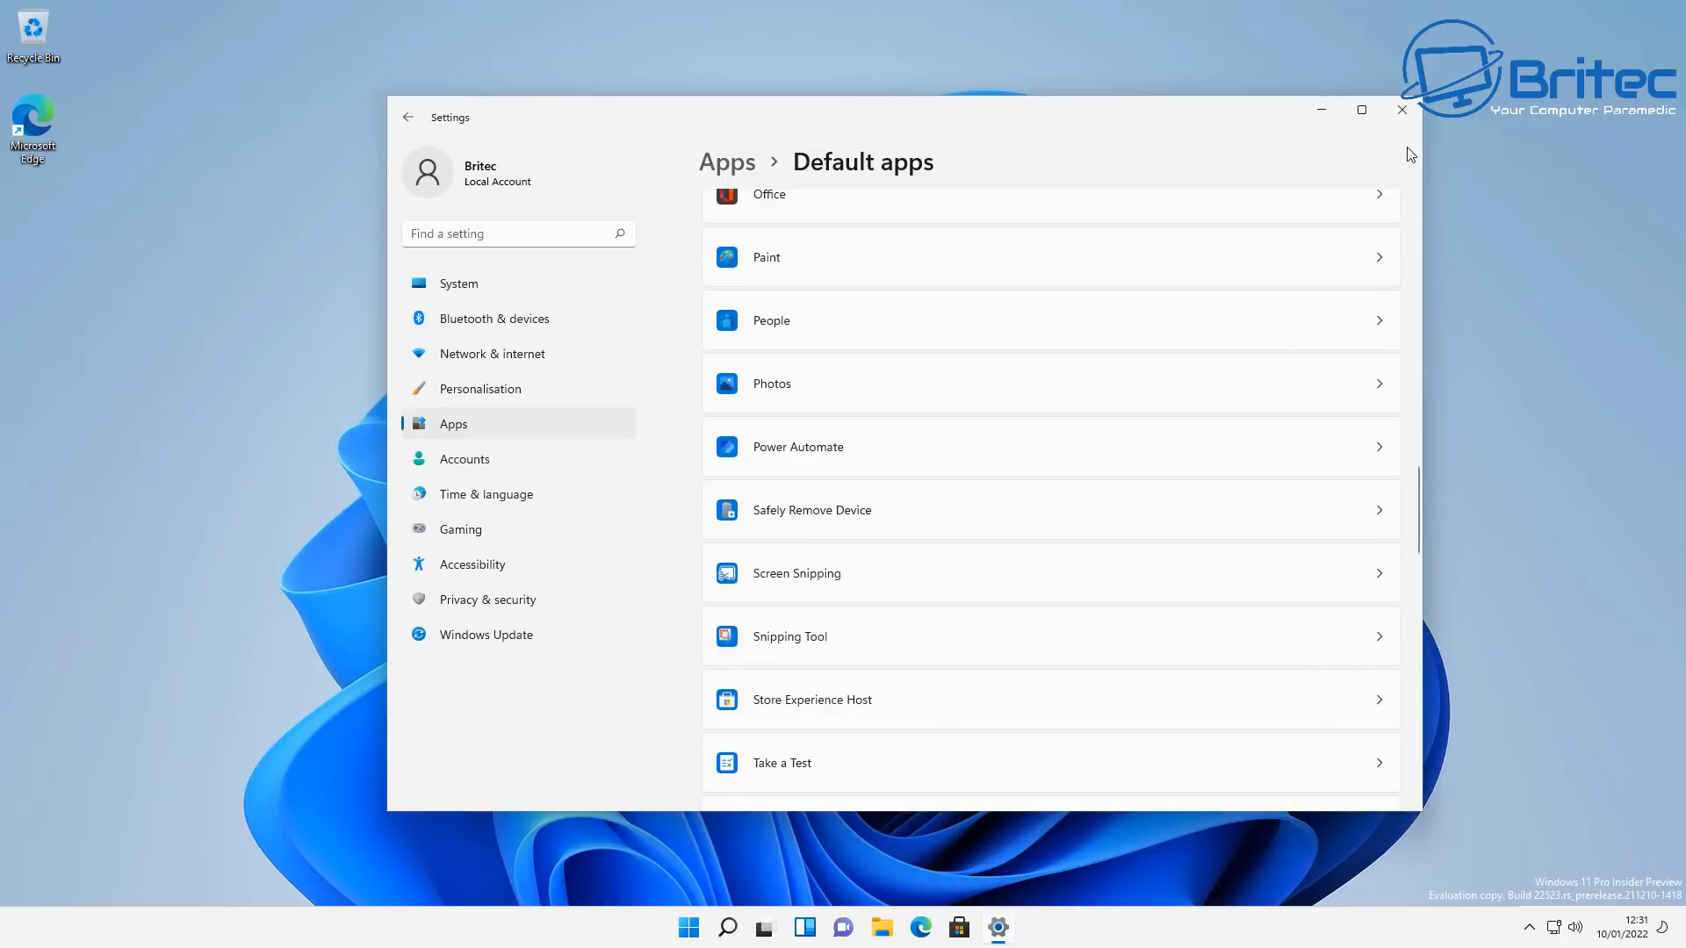
{"action": "left_click", "coordinate": [1403, 111]}
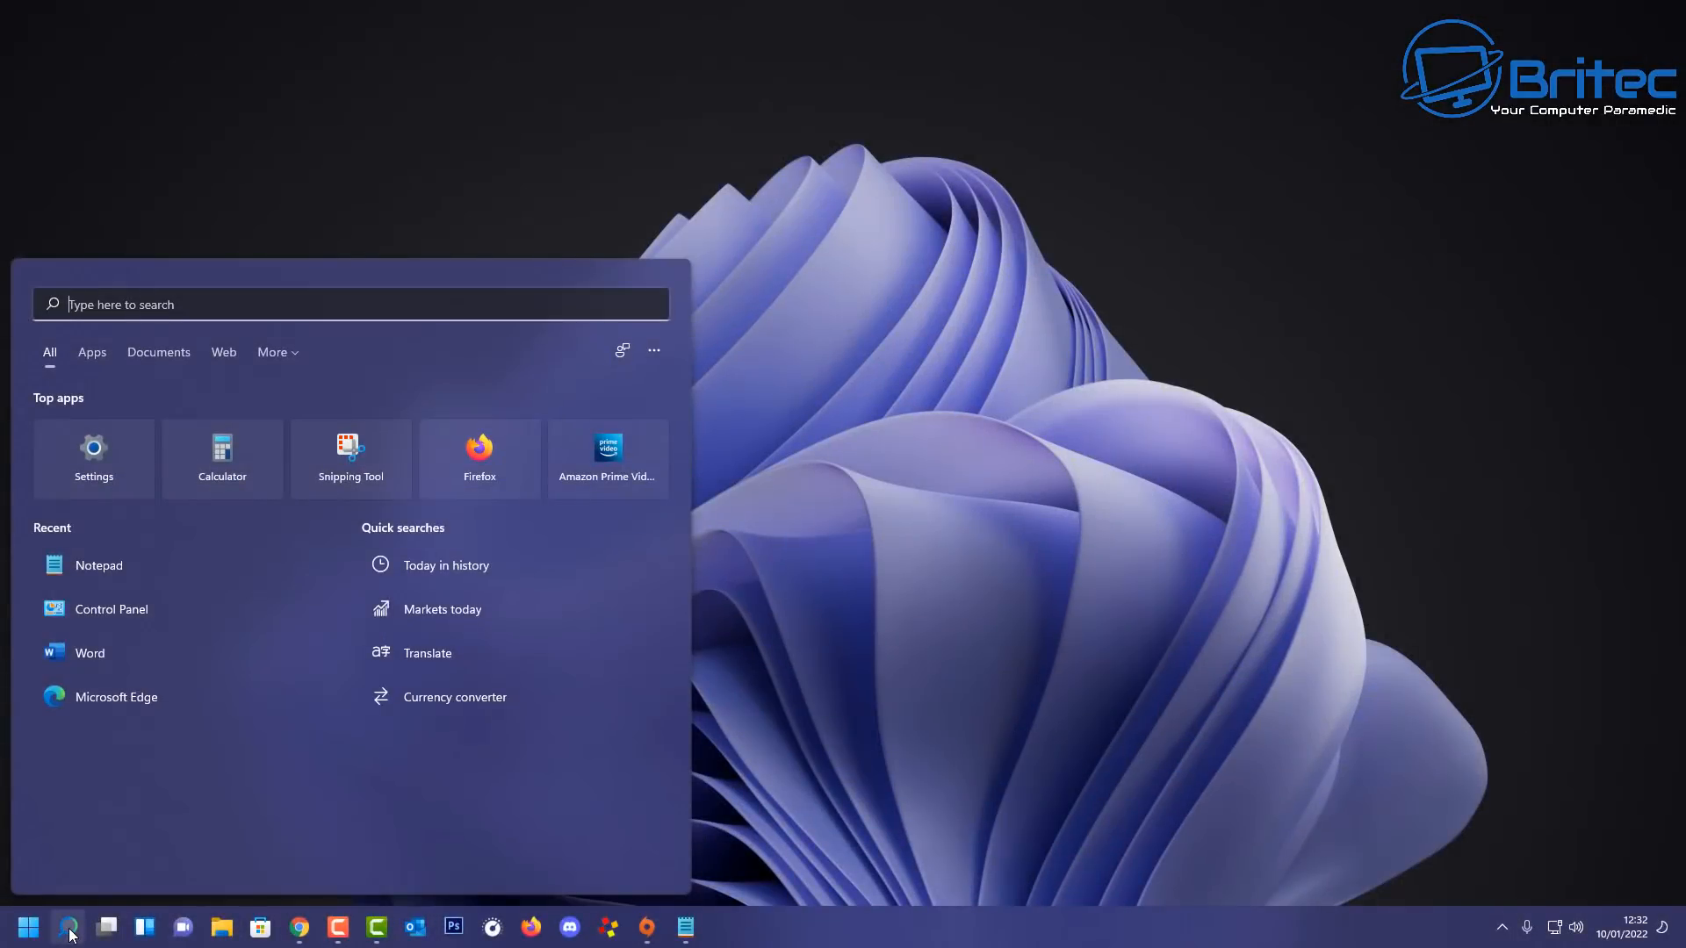
Search Windows for "groove", open Groove Music and show its additional playback options
{"action": "type", "text": "groove"}
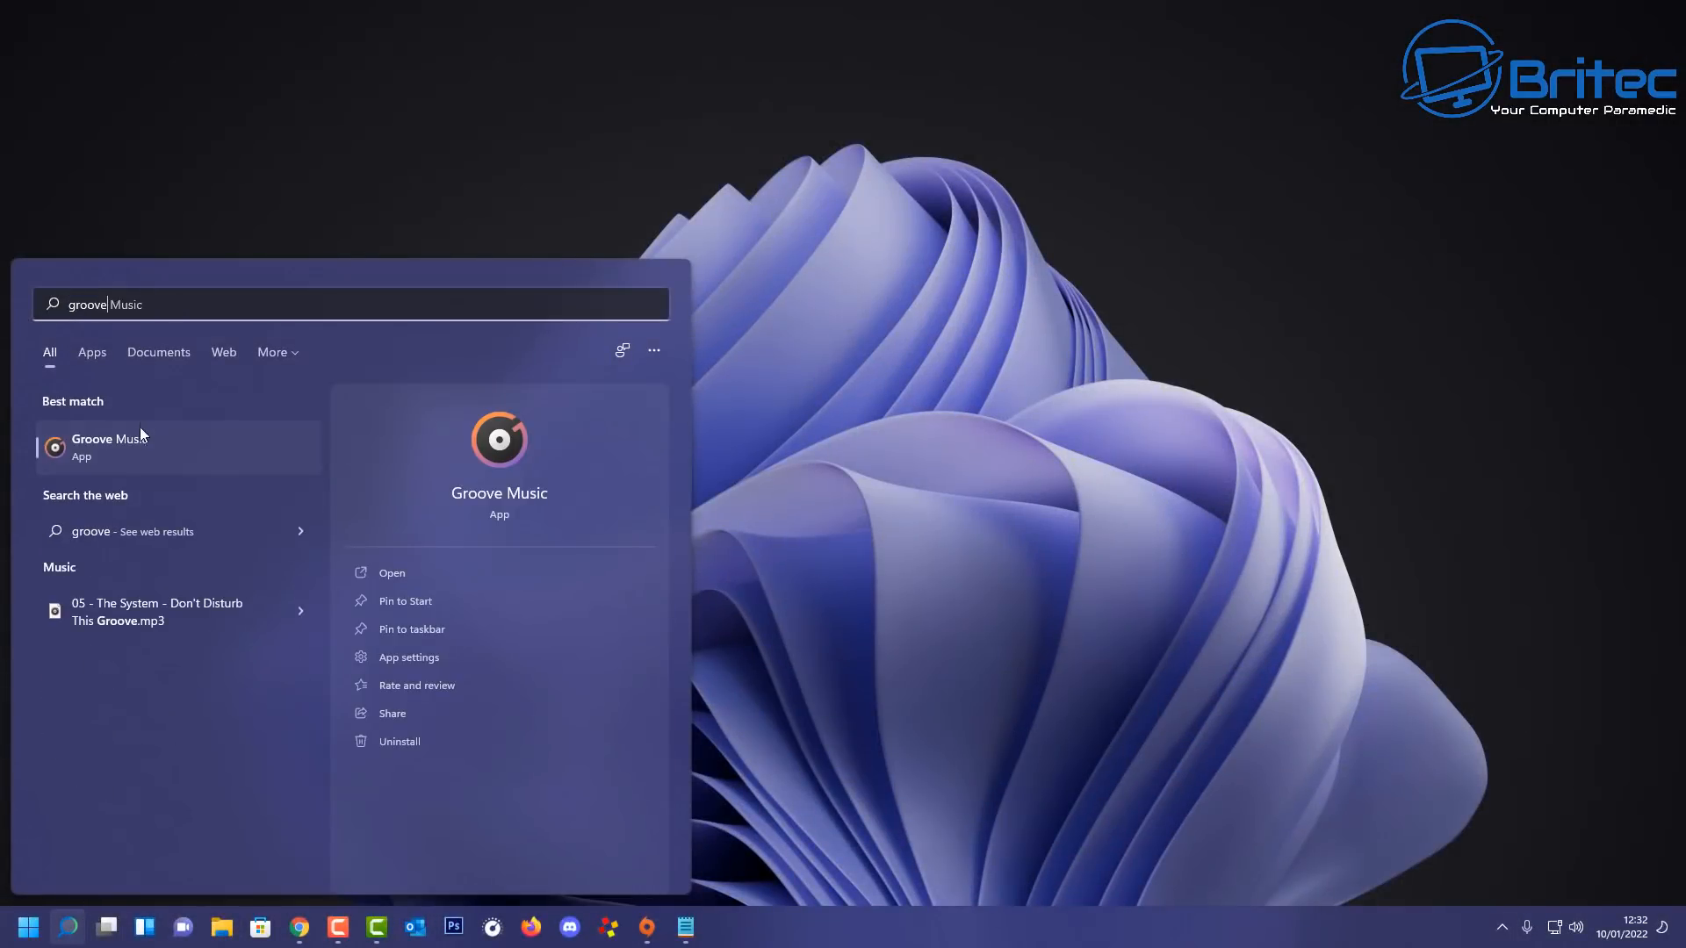
{"action": "left_click", "coordinate": [139, 443]}
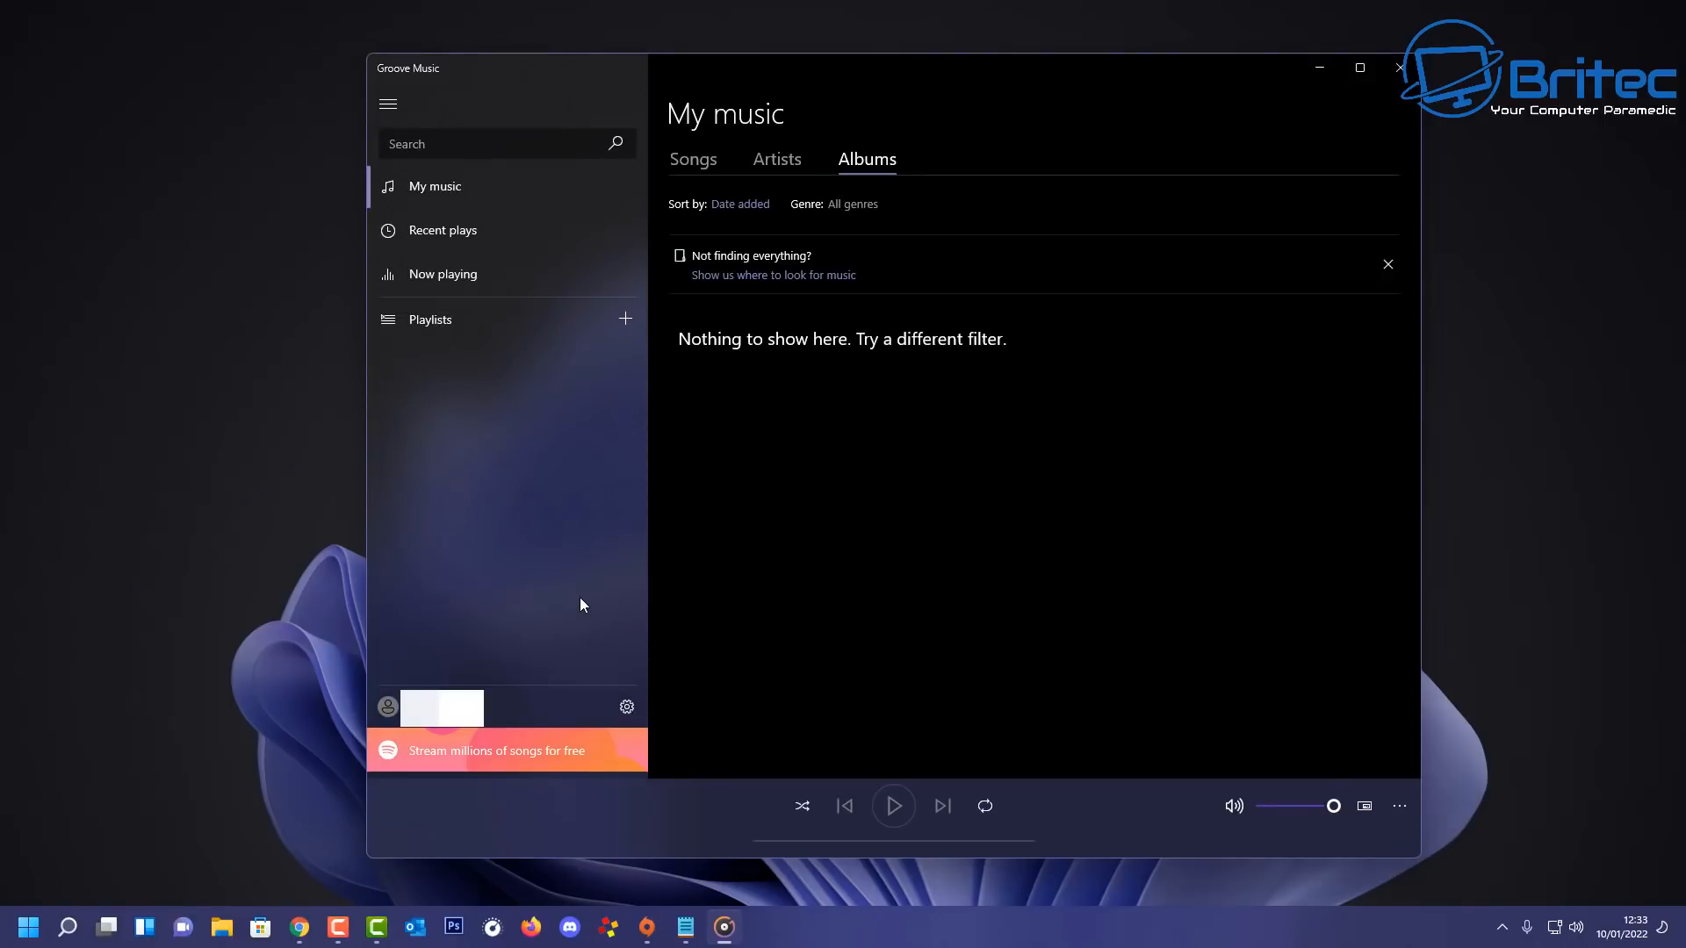
{"action": "left_click", "coordinate": [1399, 806]}
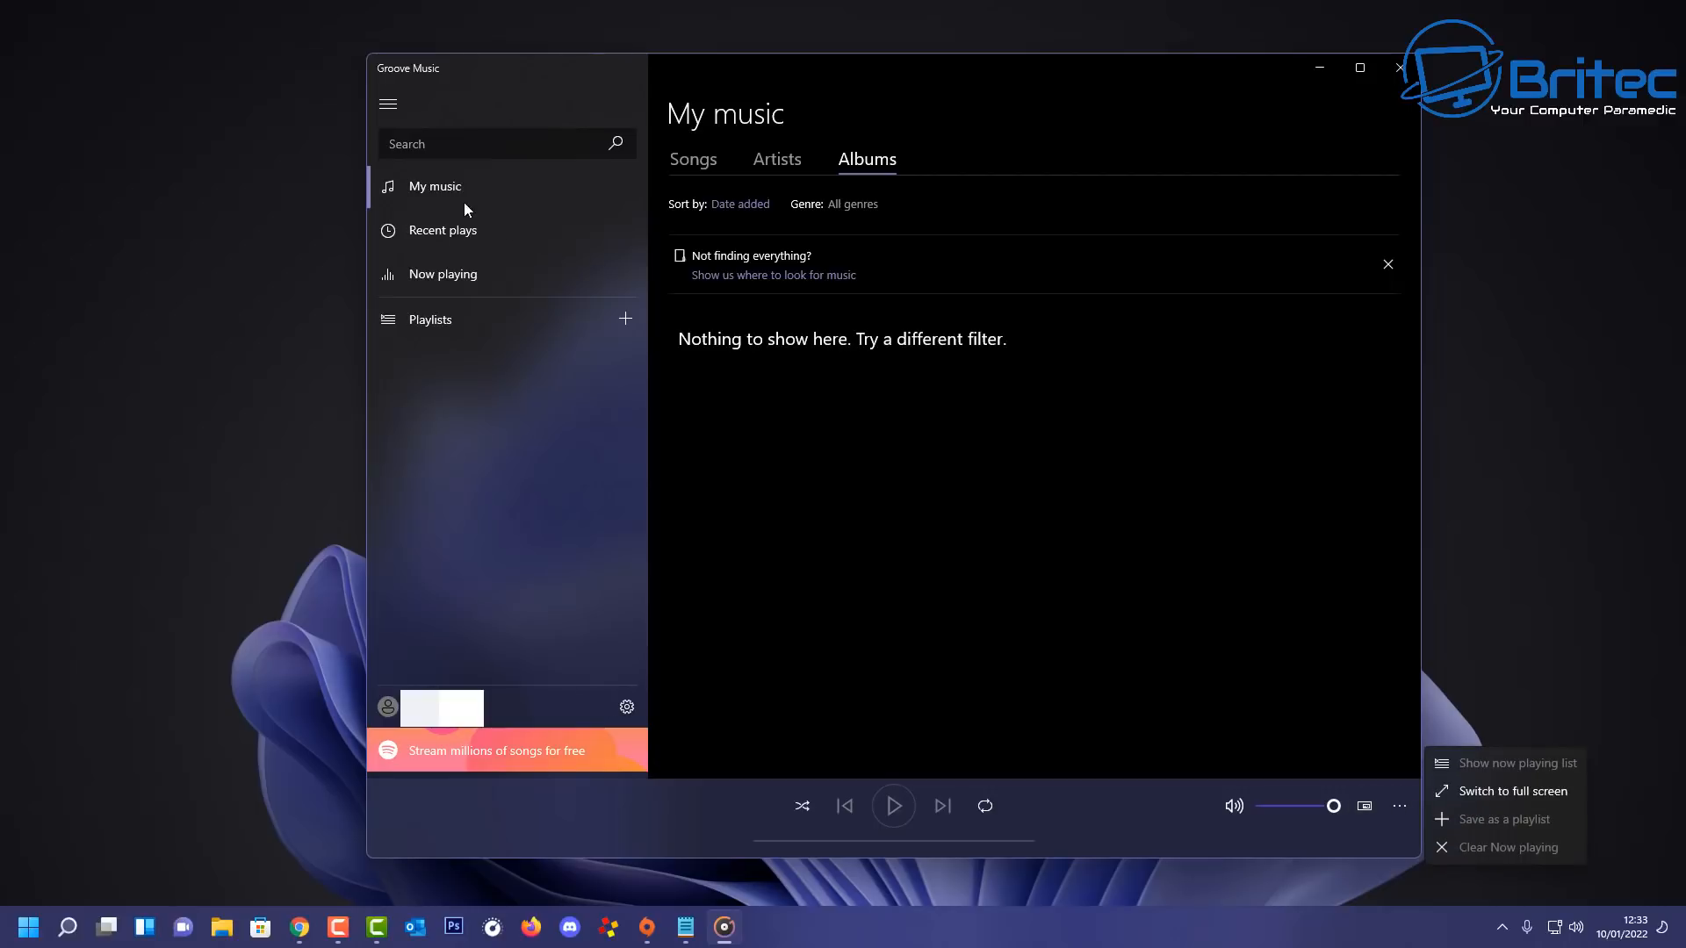
Look through My music and Recent plays in Groove Music and open its settings page
{"action": "left_click", "coordinate": [444, 190]}
{"action": "left_click", "coordinate": [440, 235]}
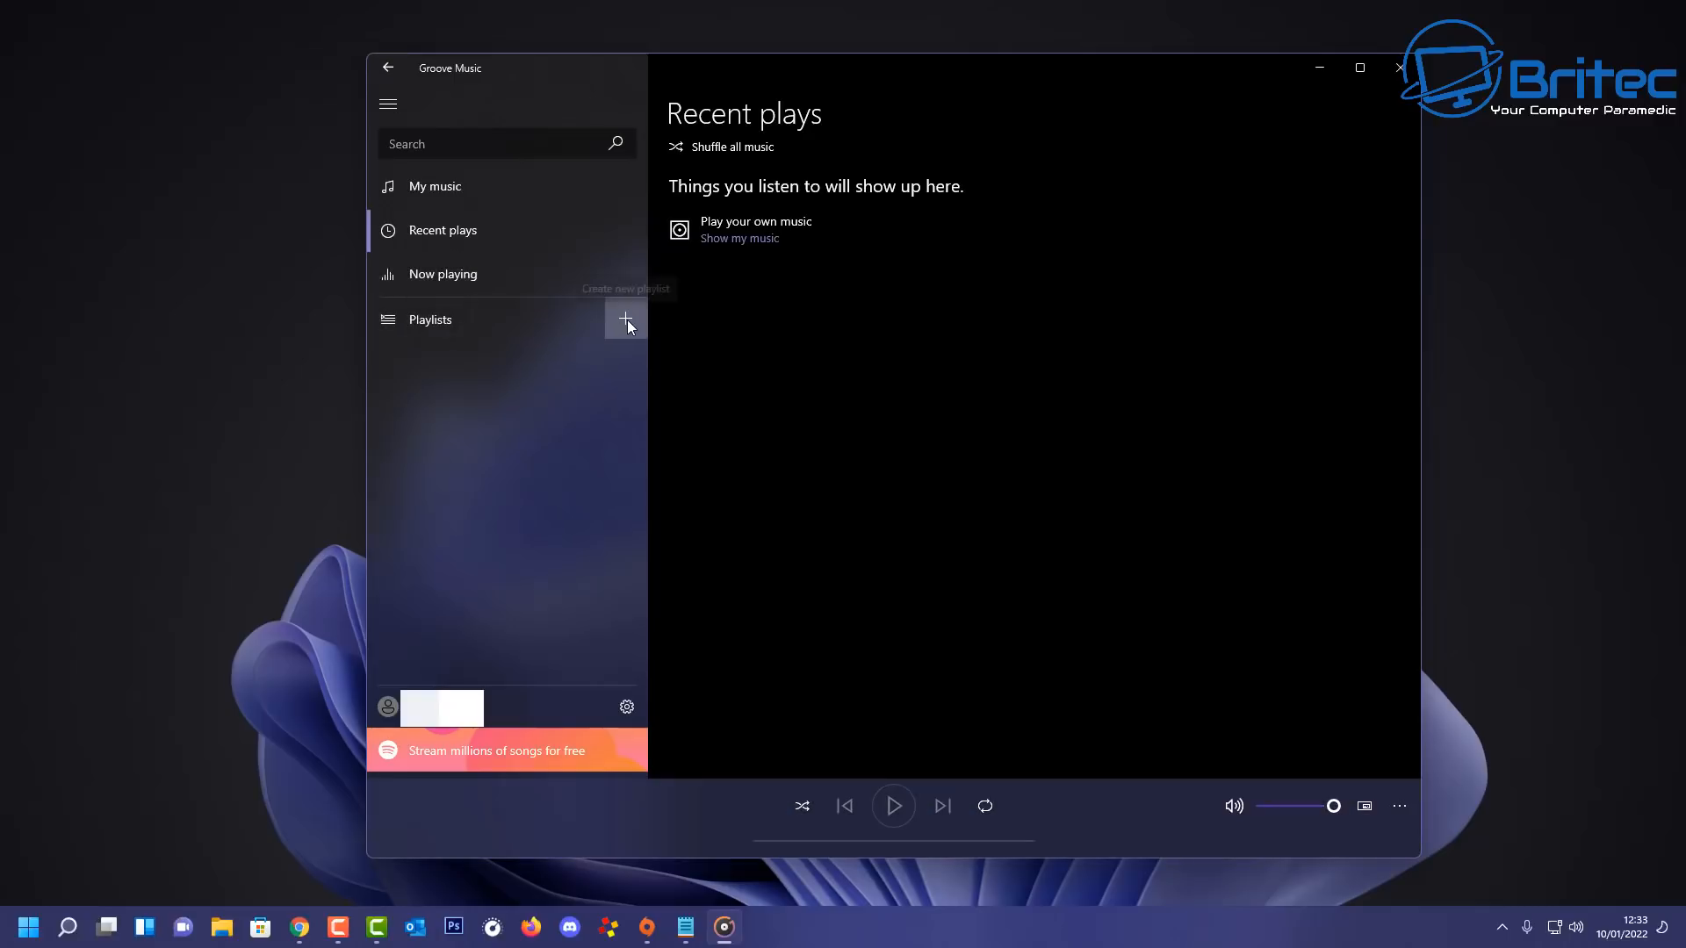
{"action": "left_click", "coordinate": [629, 706]}
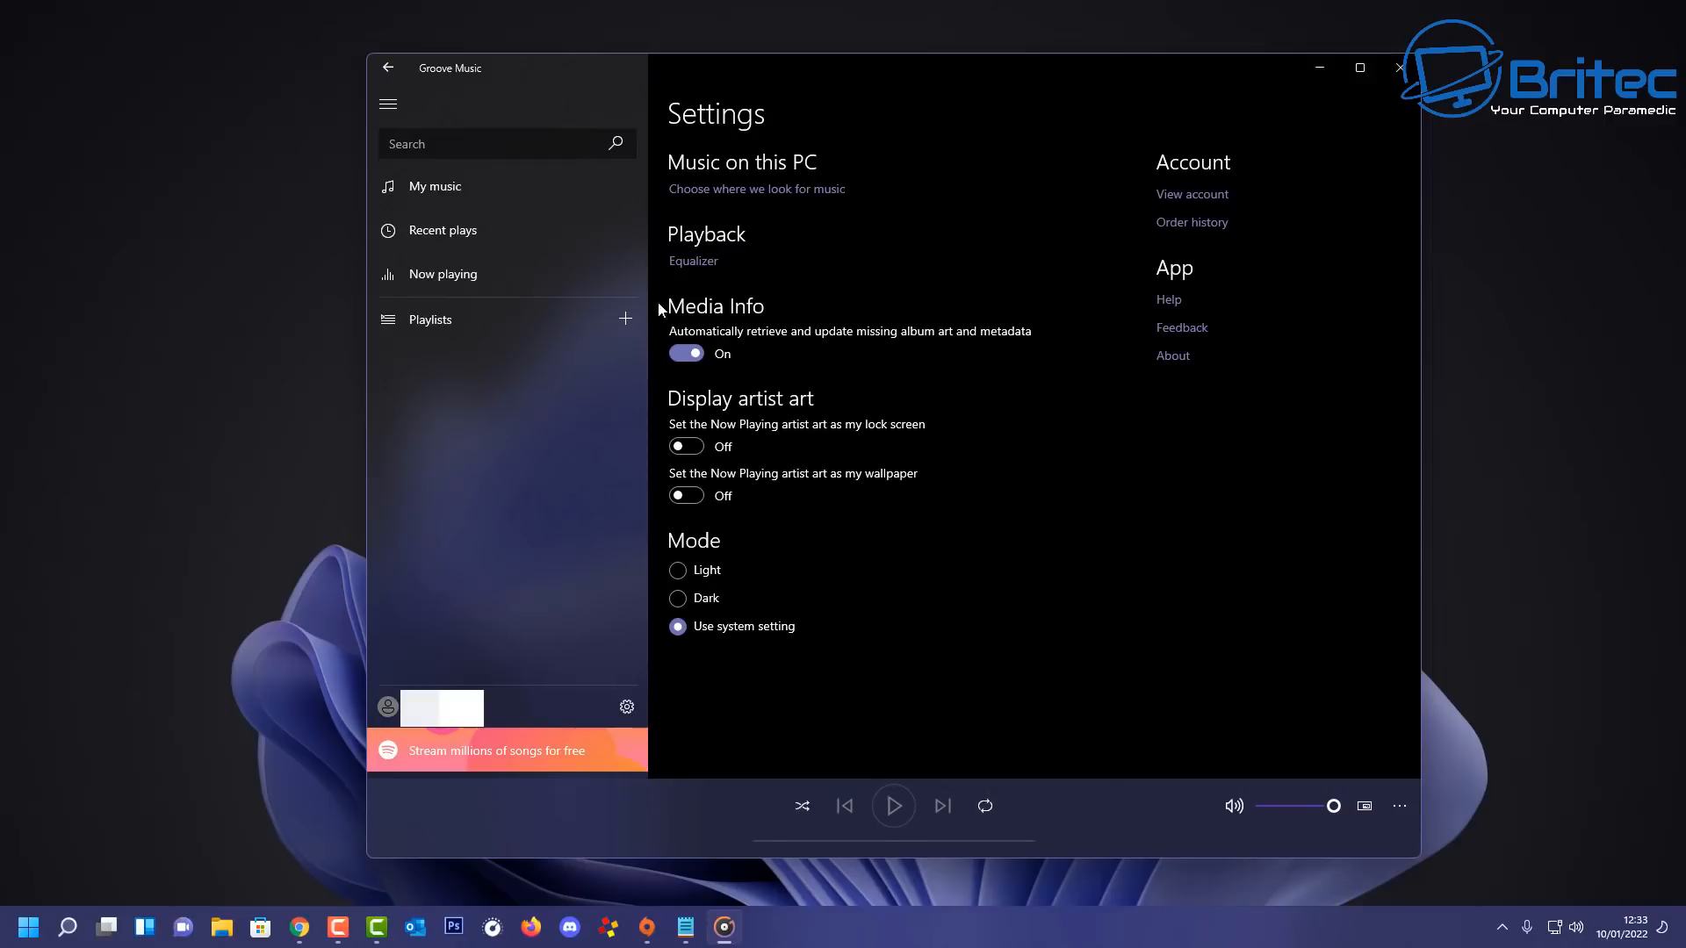
Revisit My music and Recent plays, and collapse and re-expand the Groove Music navigation pane
{"action": "left_click", "coordinate": [443, 191]}
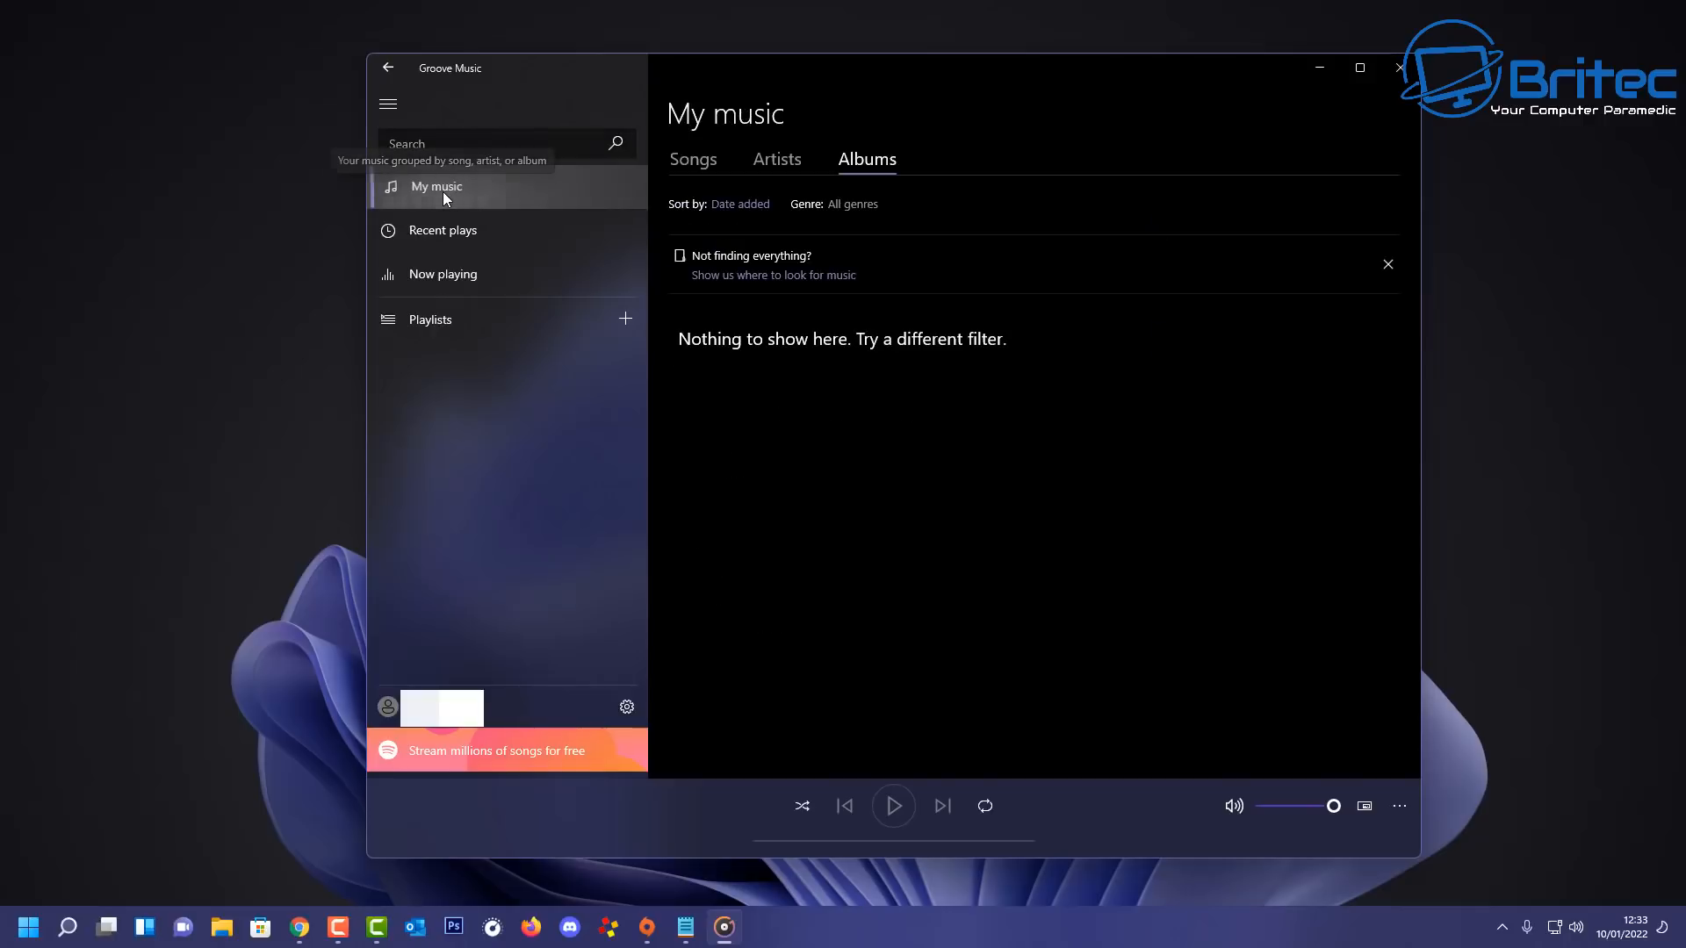
{"action": "left_click", "coordinate": [449, 231]}
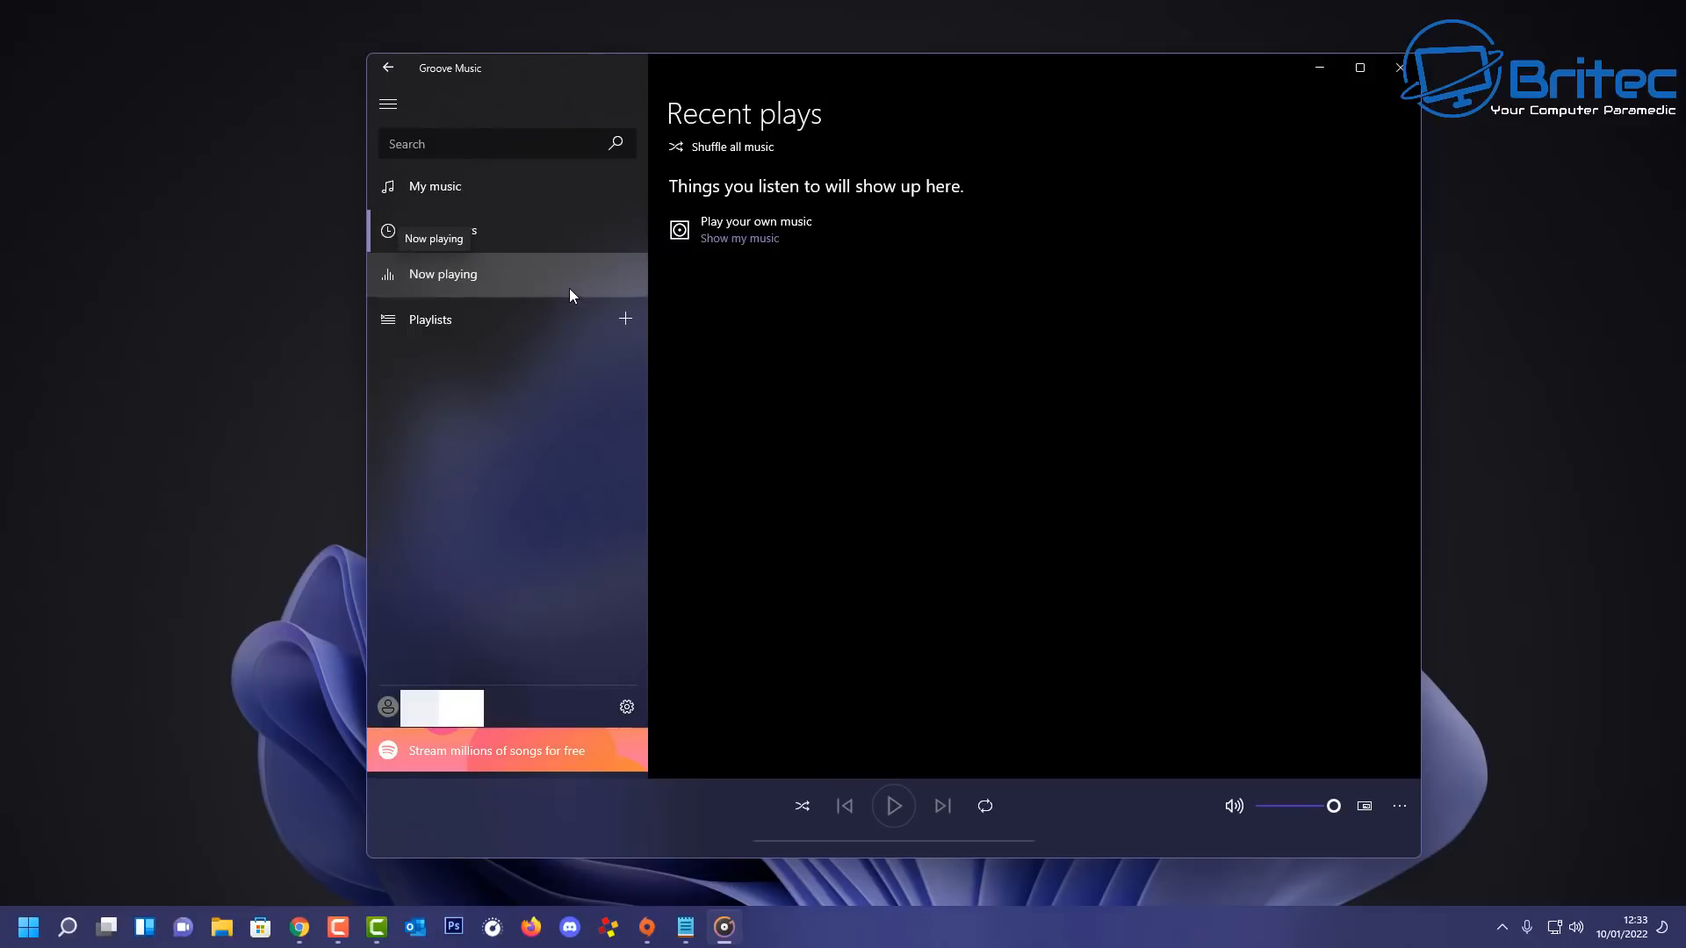
{"action": "left_click", "coordinate": [392, 111]}
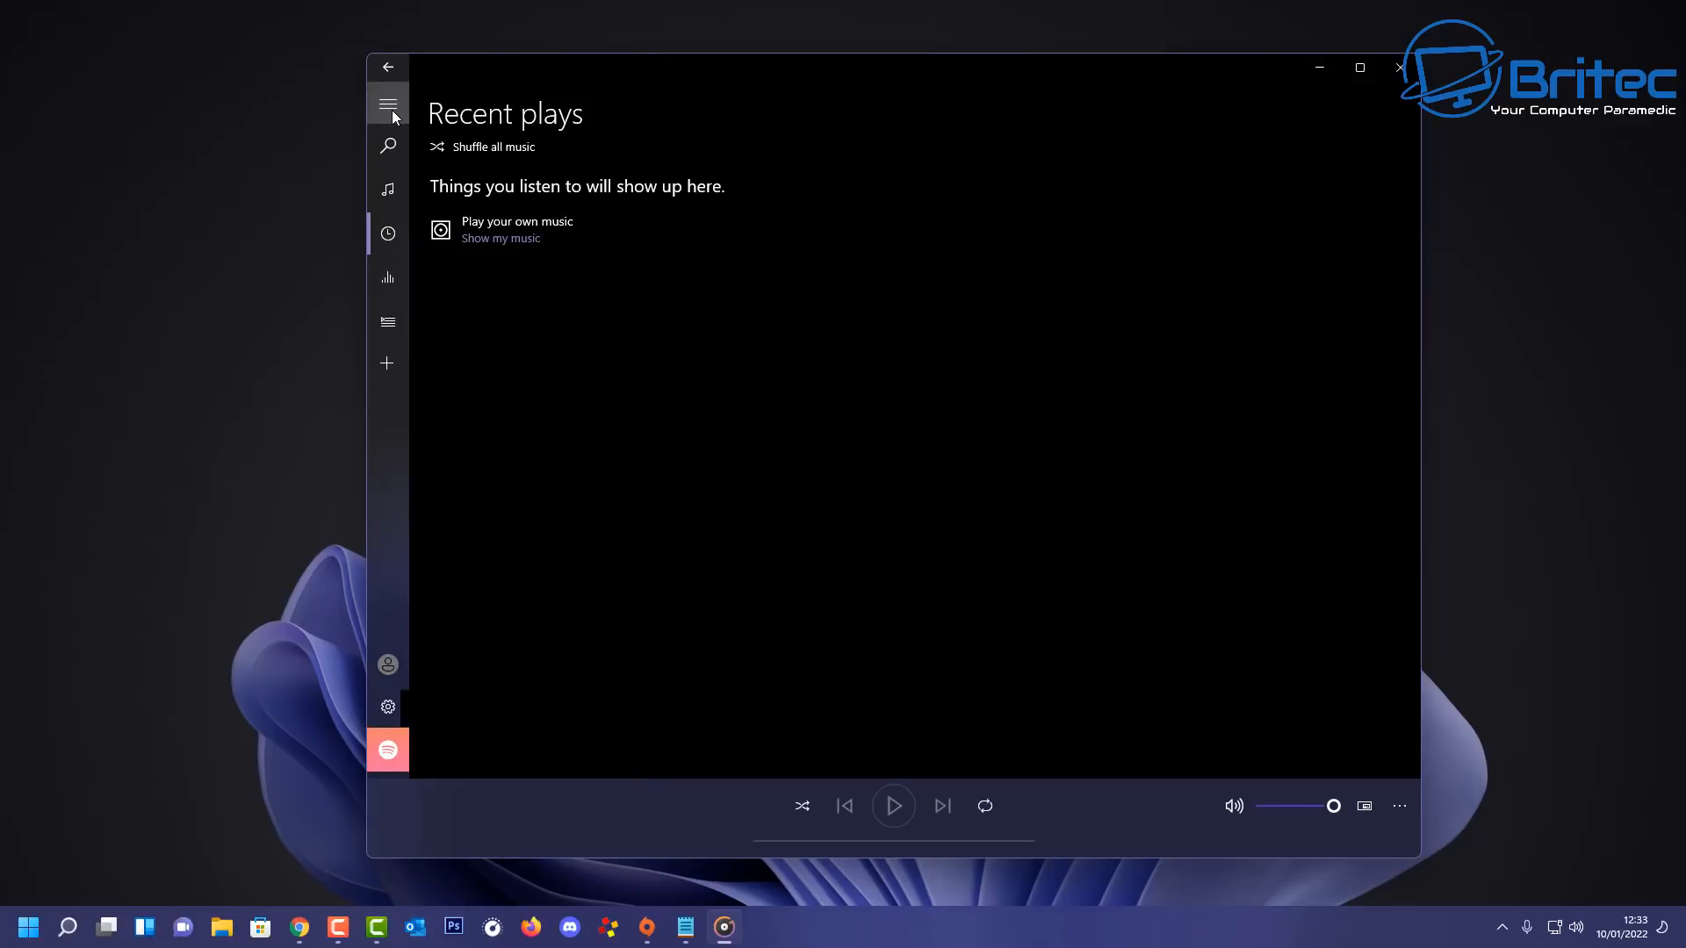
{"action": "left_click", "coordinate": [392, 109]}
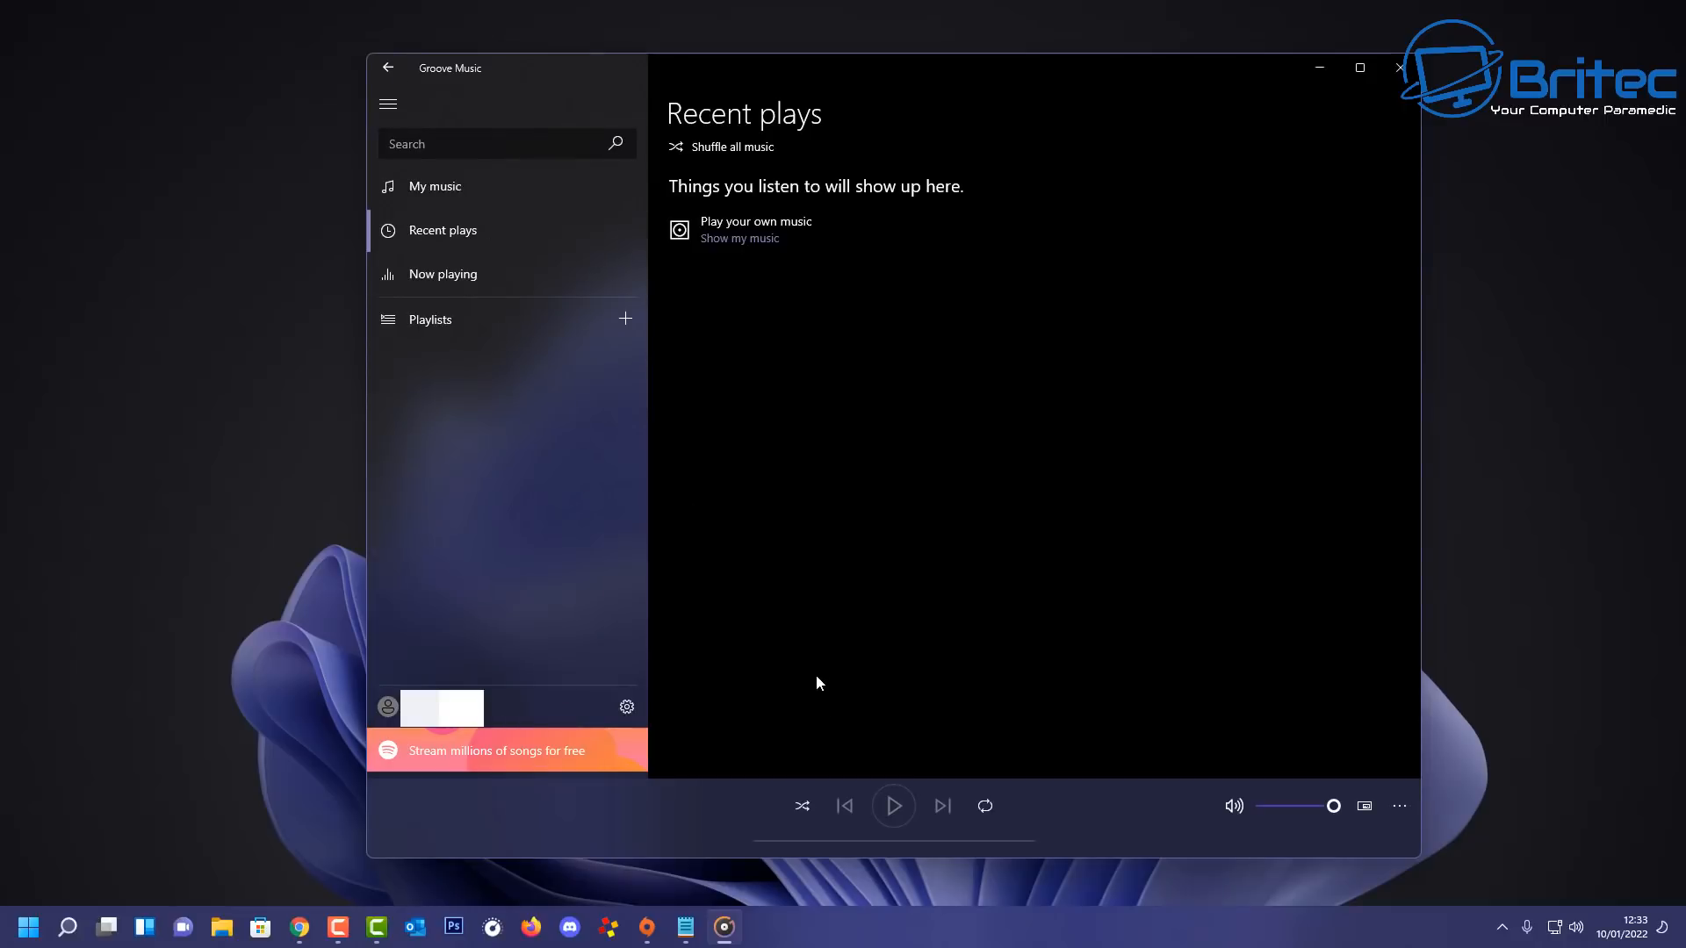